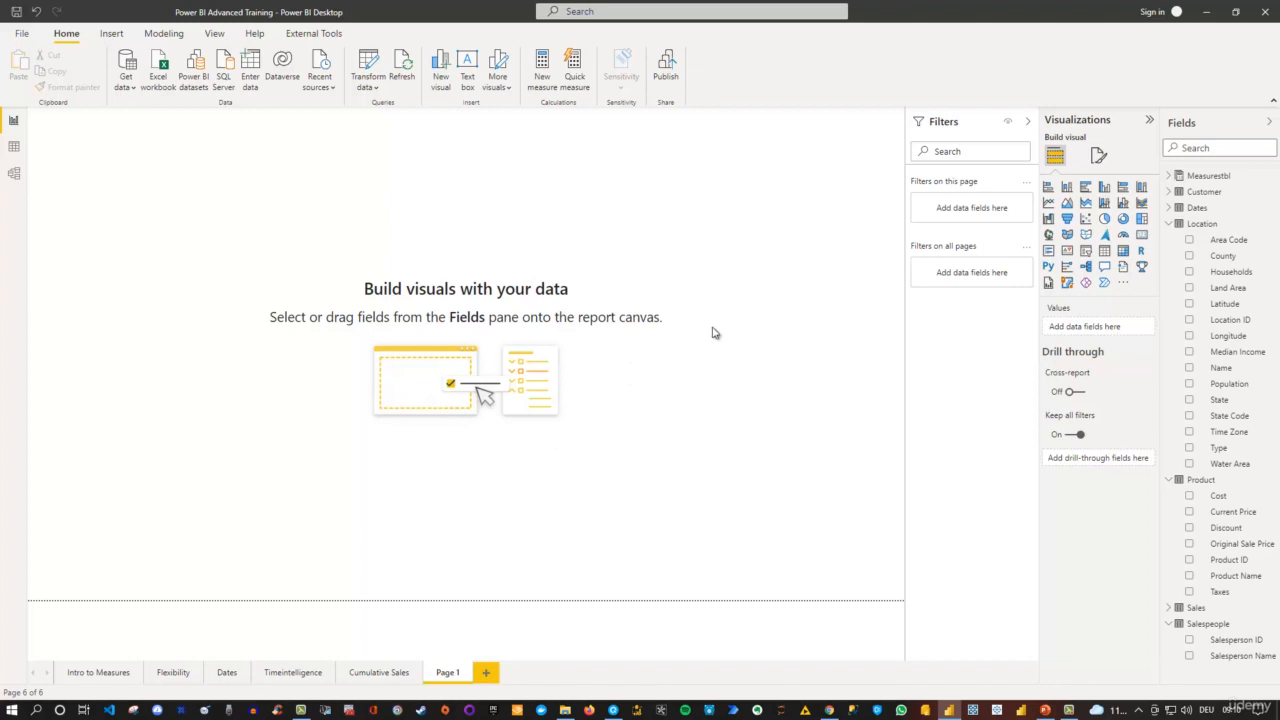
Try the Custom canvas type for the page, return it to 16:9, and view the canvas background options.
{"action": "left_click", "coordinate": [1097, 155]}
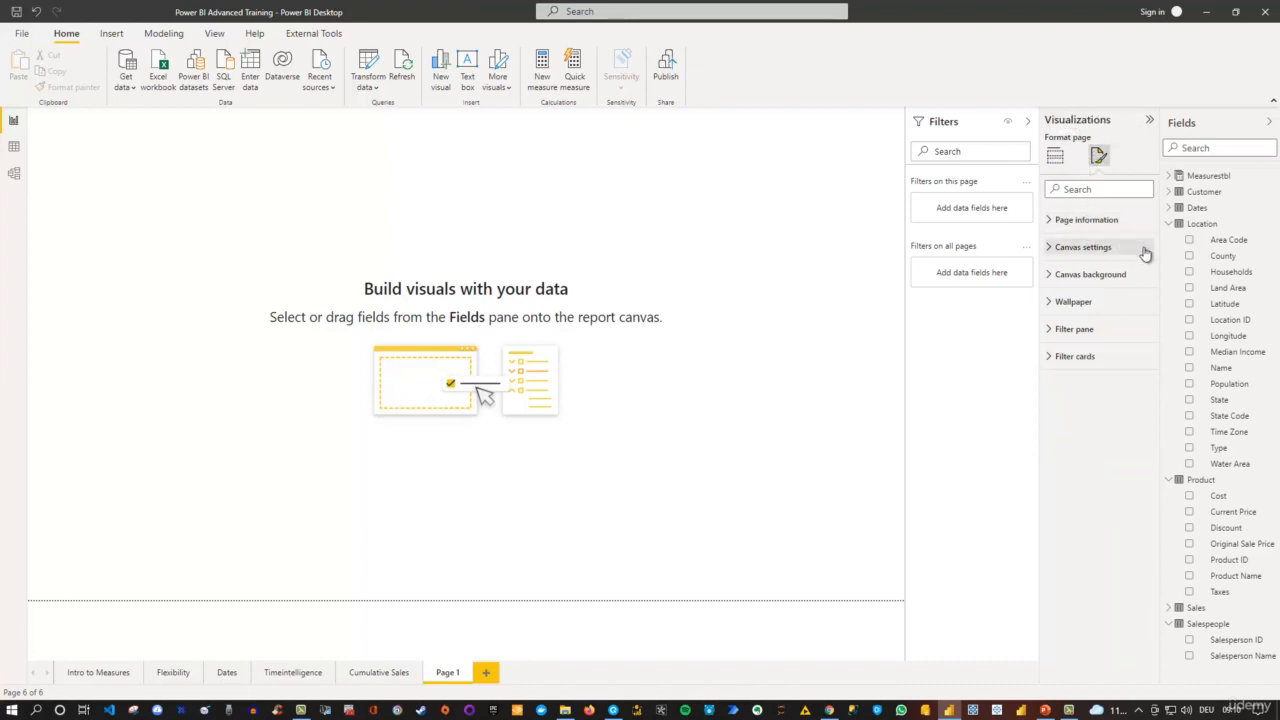
{"action": "left_click", "coordinate": [1048, 248]}
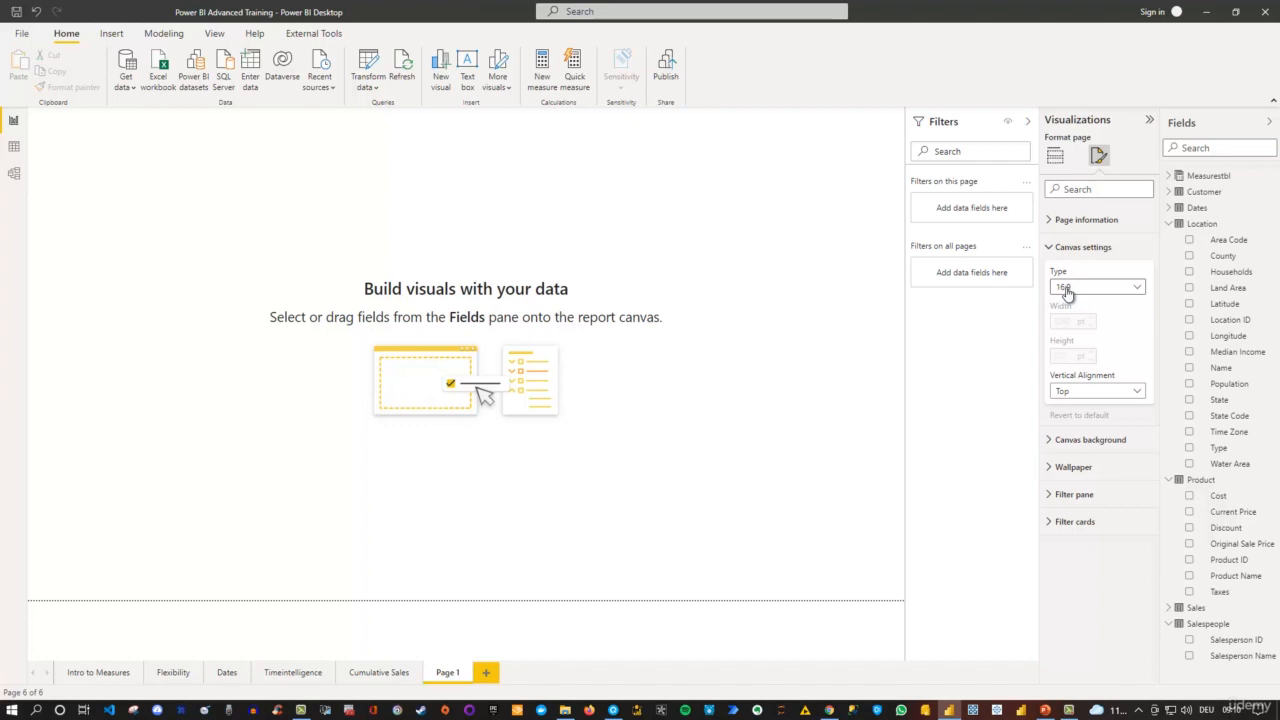
{"action": "left_click", "coordinate": [1067, 288]}
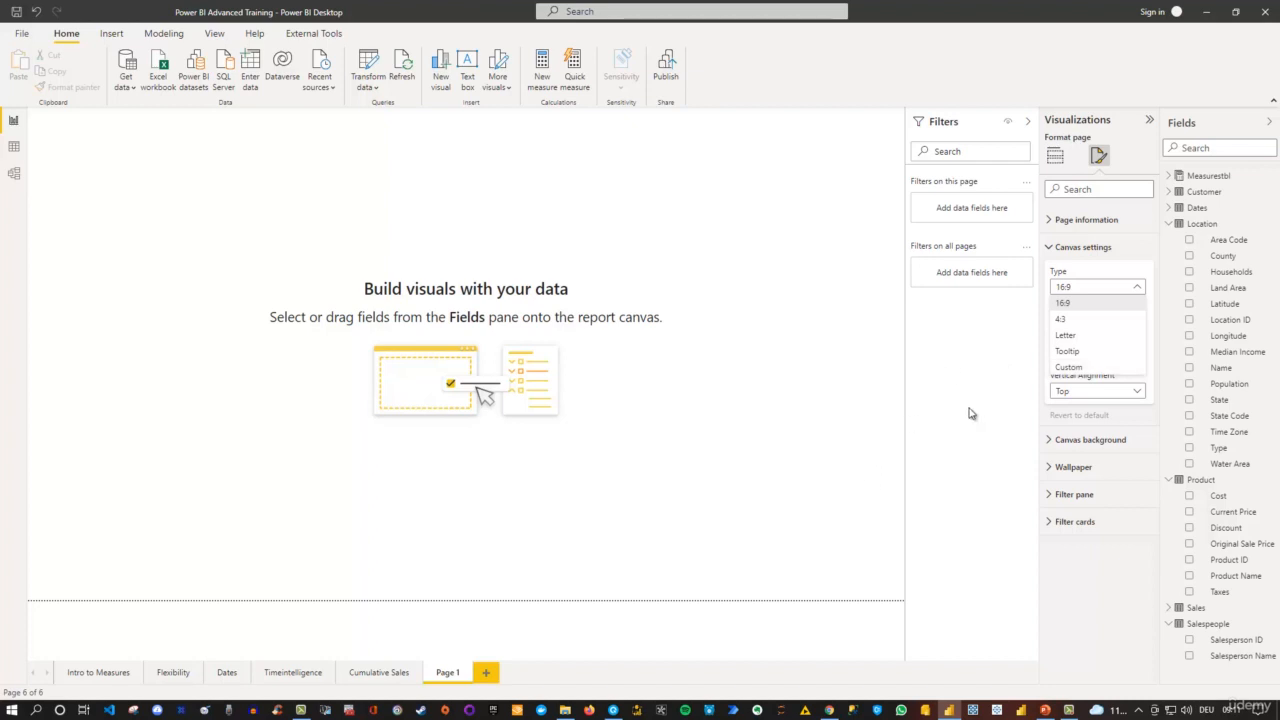
{"action": "left_click", "coordinate": [1074, 368]}
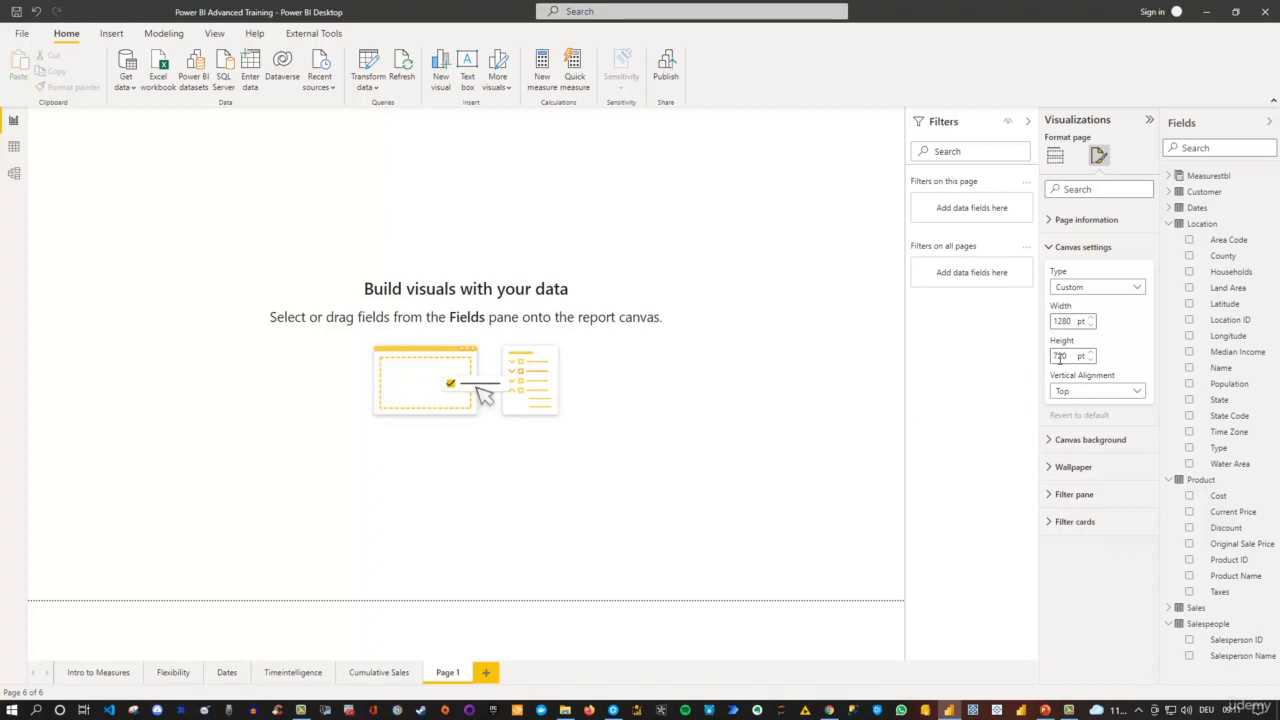
{"action": "left_click", "coordinate": [1076, 292]}
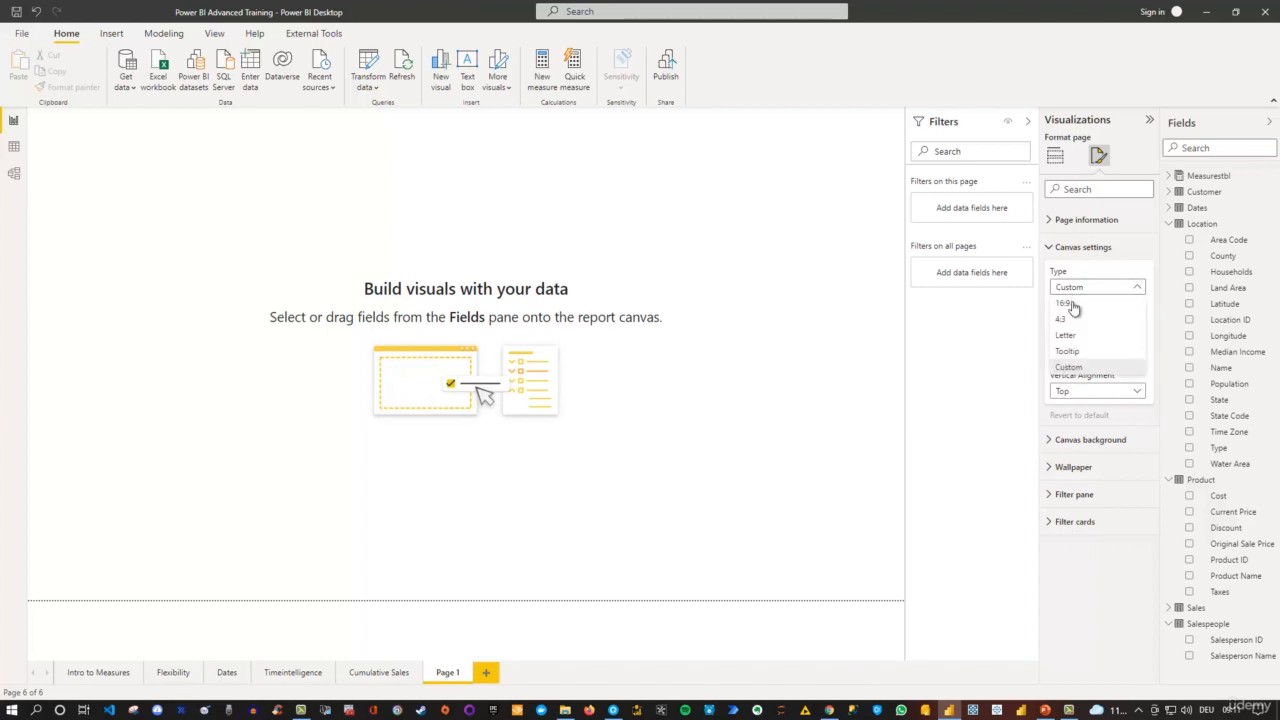
{"action": "left_click", "coordinate": [1073, 305]}
{"action": "left_click", "coordinate": [1050, 441]}
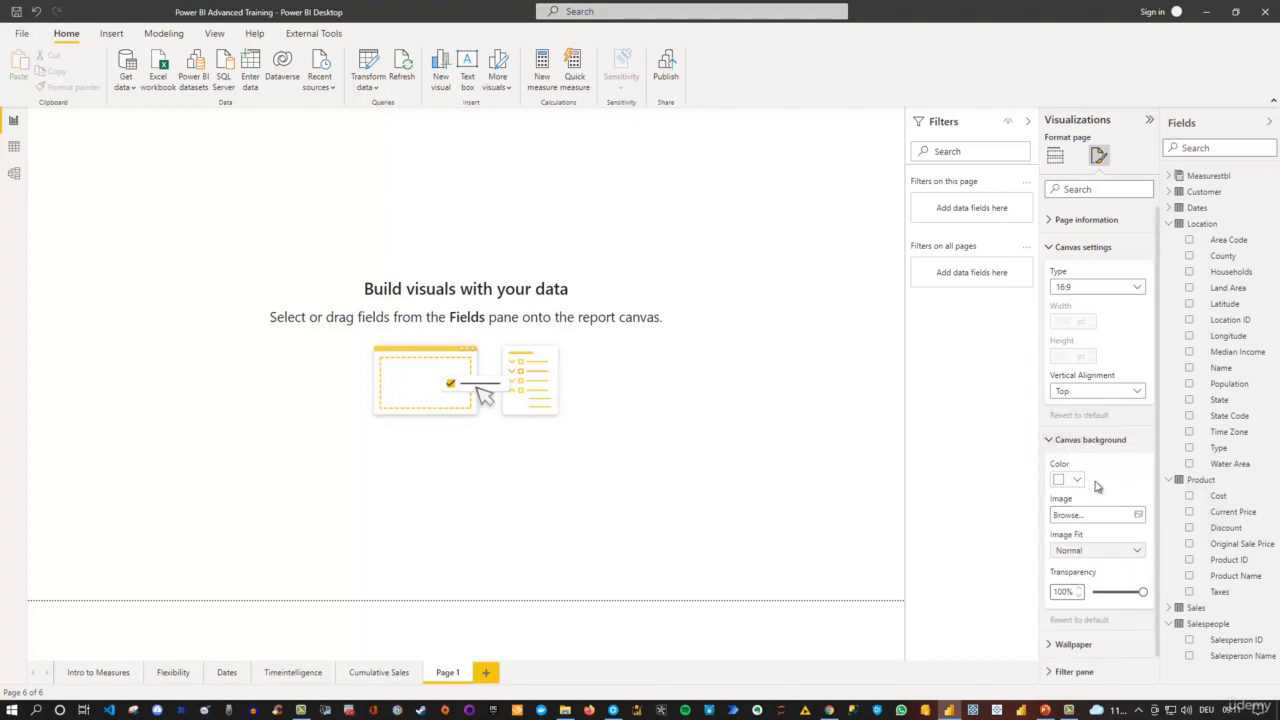
{"action": "left_click", "coordinate": [1050, 447]}
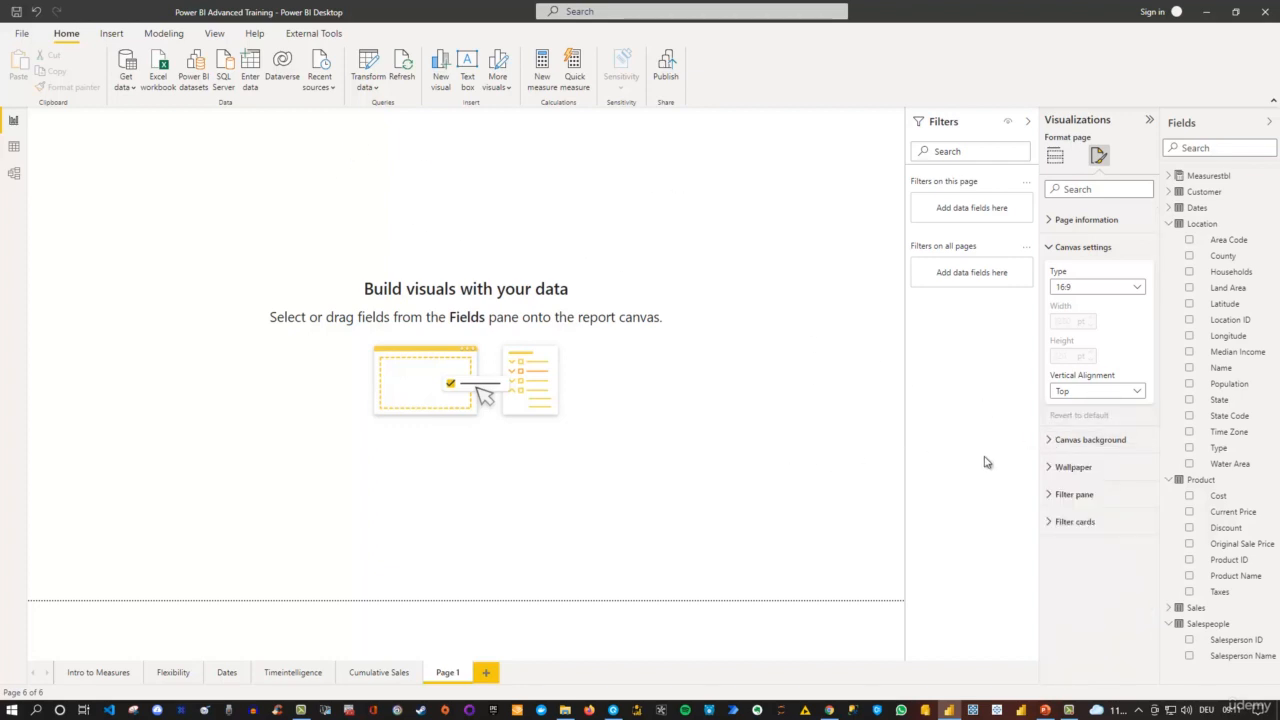
Load ex_image.jpg as the page's wallpaper image.
{"action": "left_click", "coordinate": [1051, 470]}
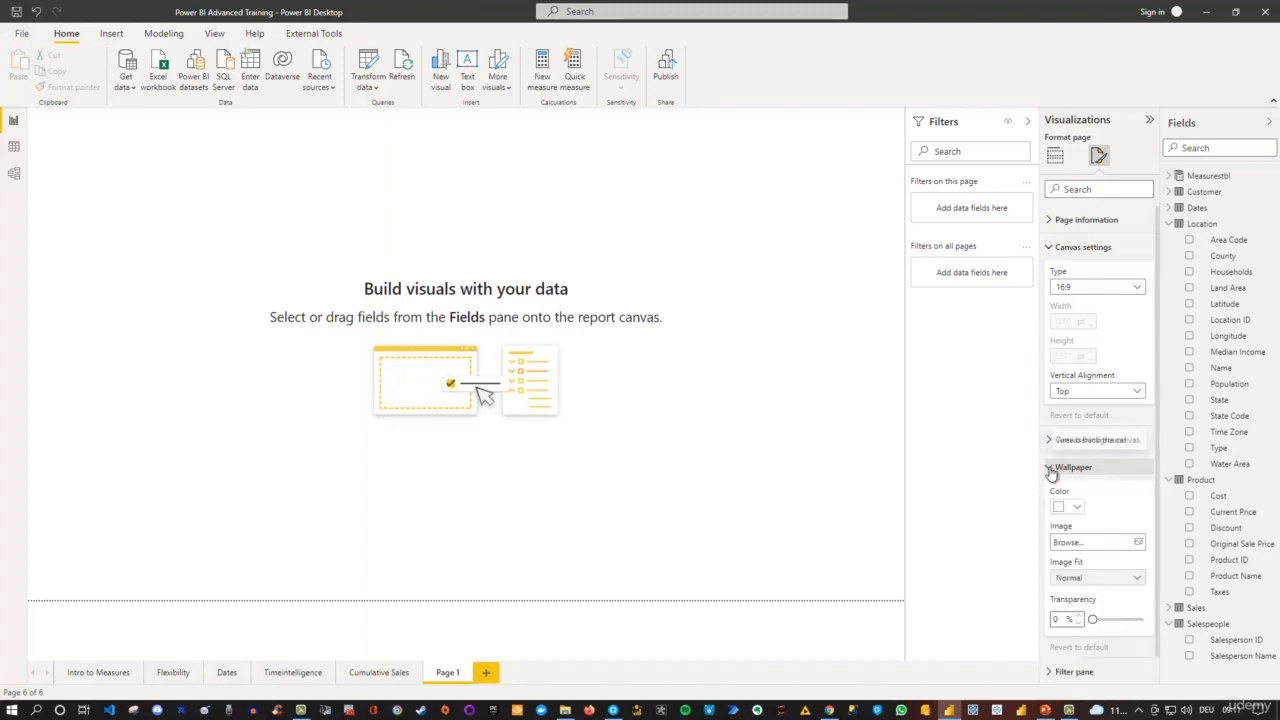
{"action": "scroll", "coordinate": [1100, 480], "scroll_direction": "down", "scroll_amount": 1}
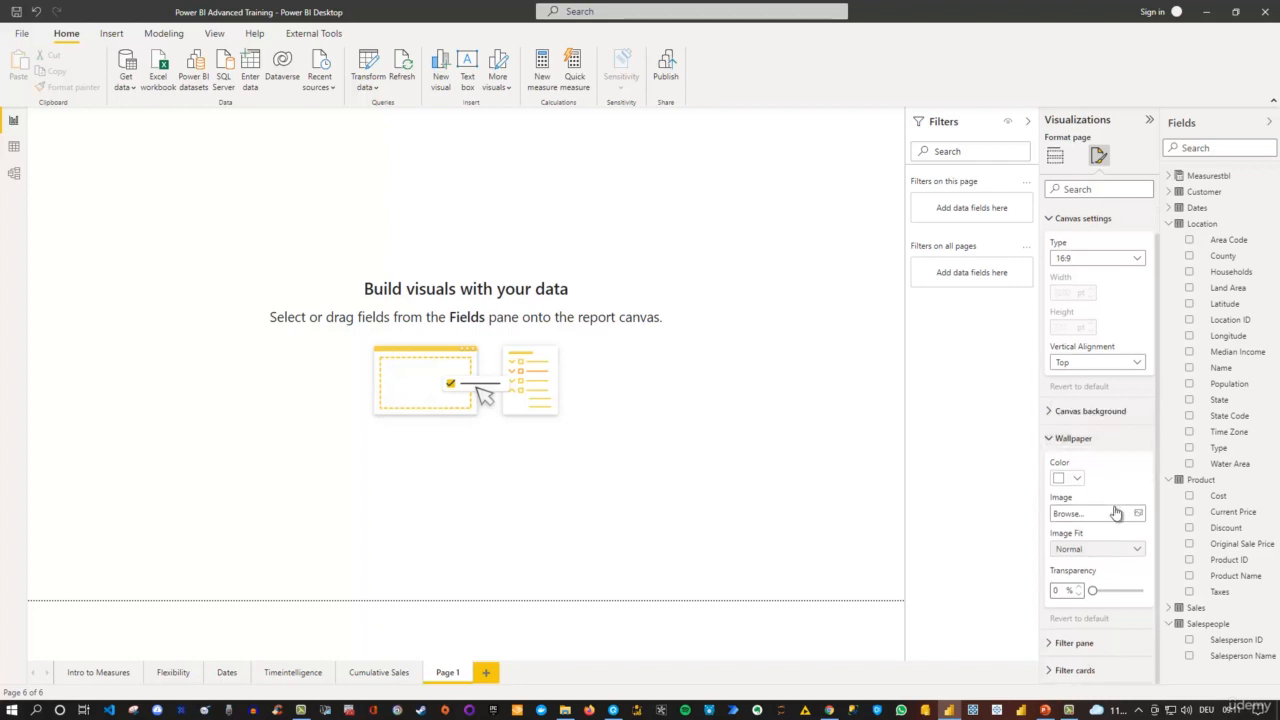
{"action": "left_click", "coordinate": [1138, 515]}
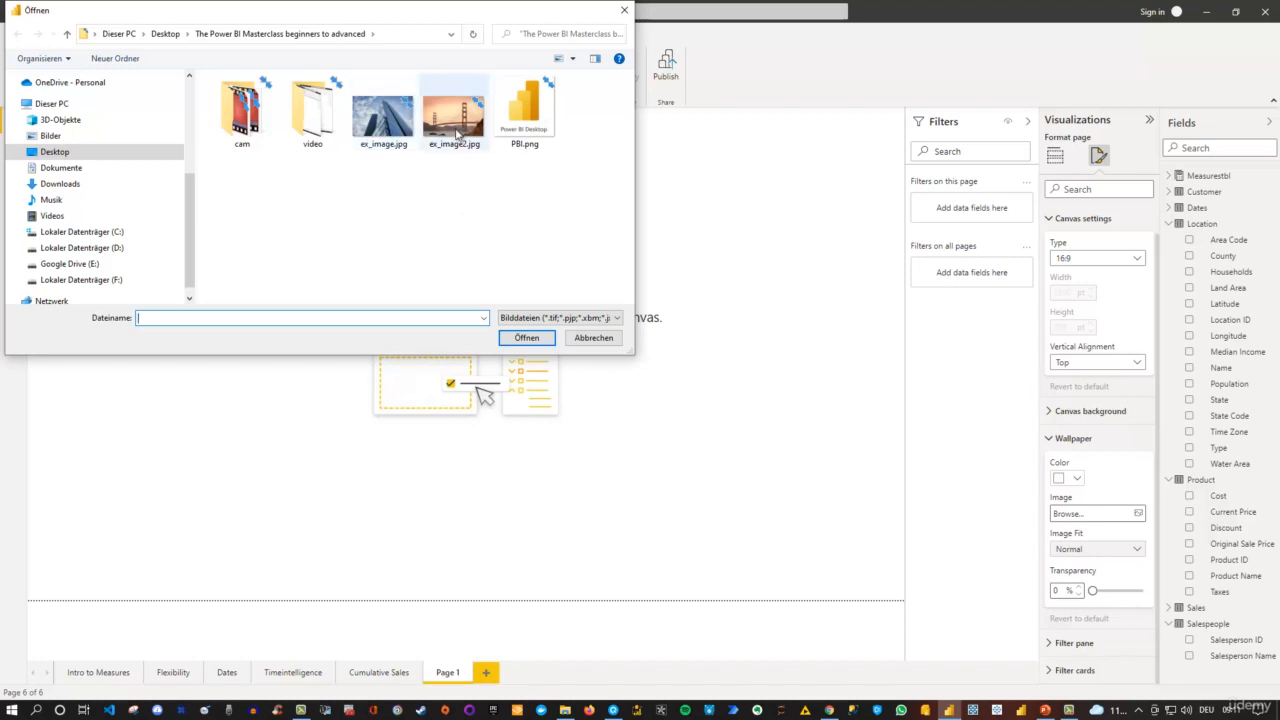
{"action": "left_click", "coordinate": [393, 128]}
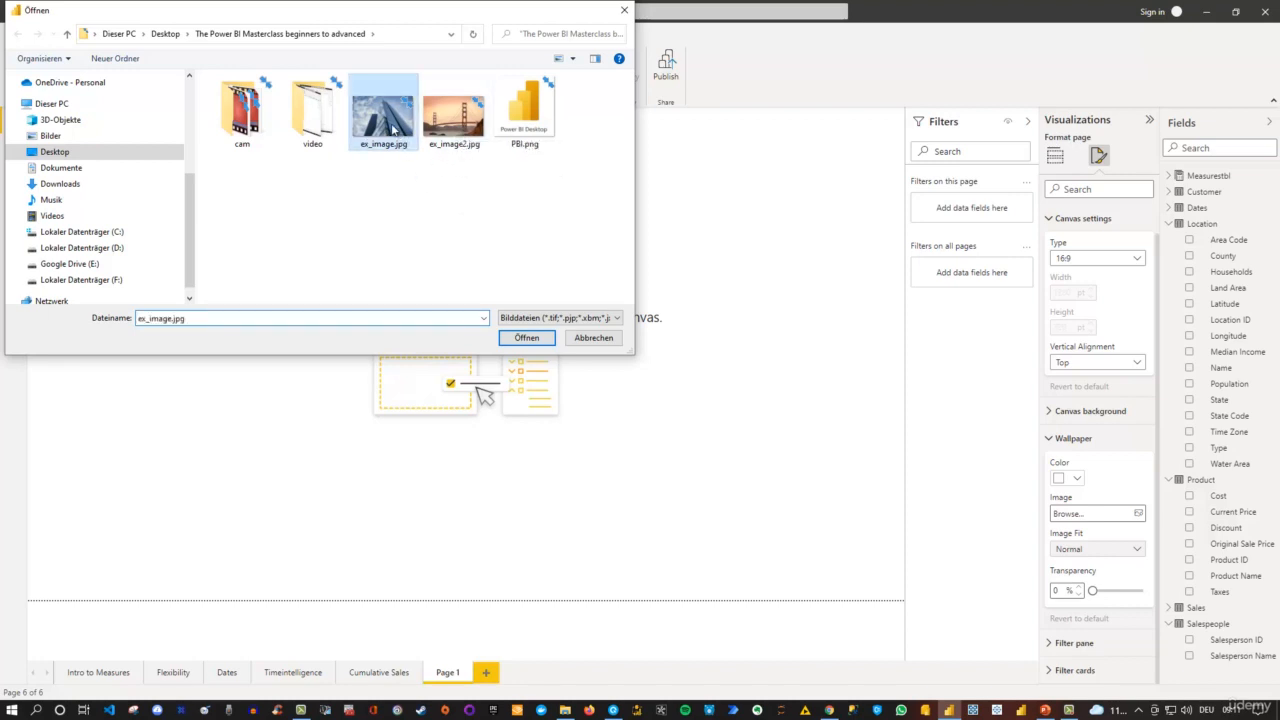
{"action": "left_click", "coordinate": [527, 340]}
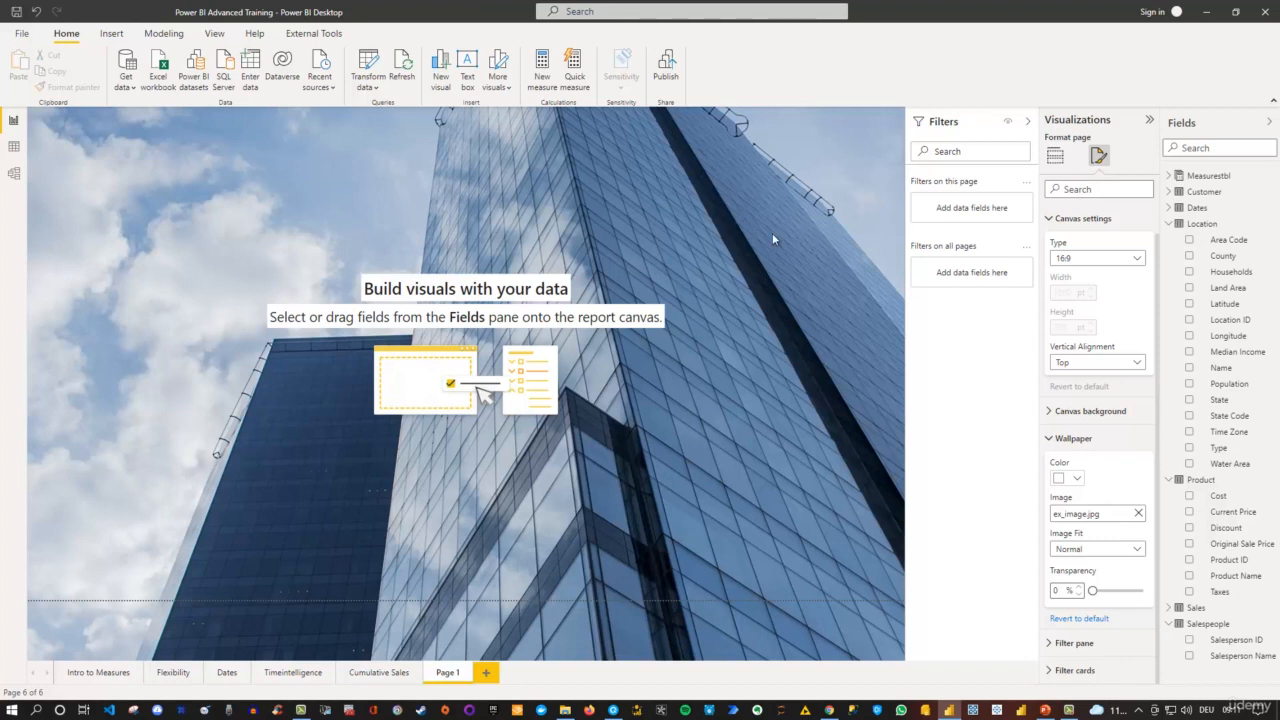
Try the Fit and Fill image fits for the wallpaper, and settle on Fit.
{"action": "left_click", "coordinate": [1086, 550]}
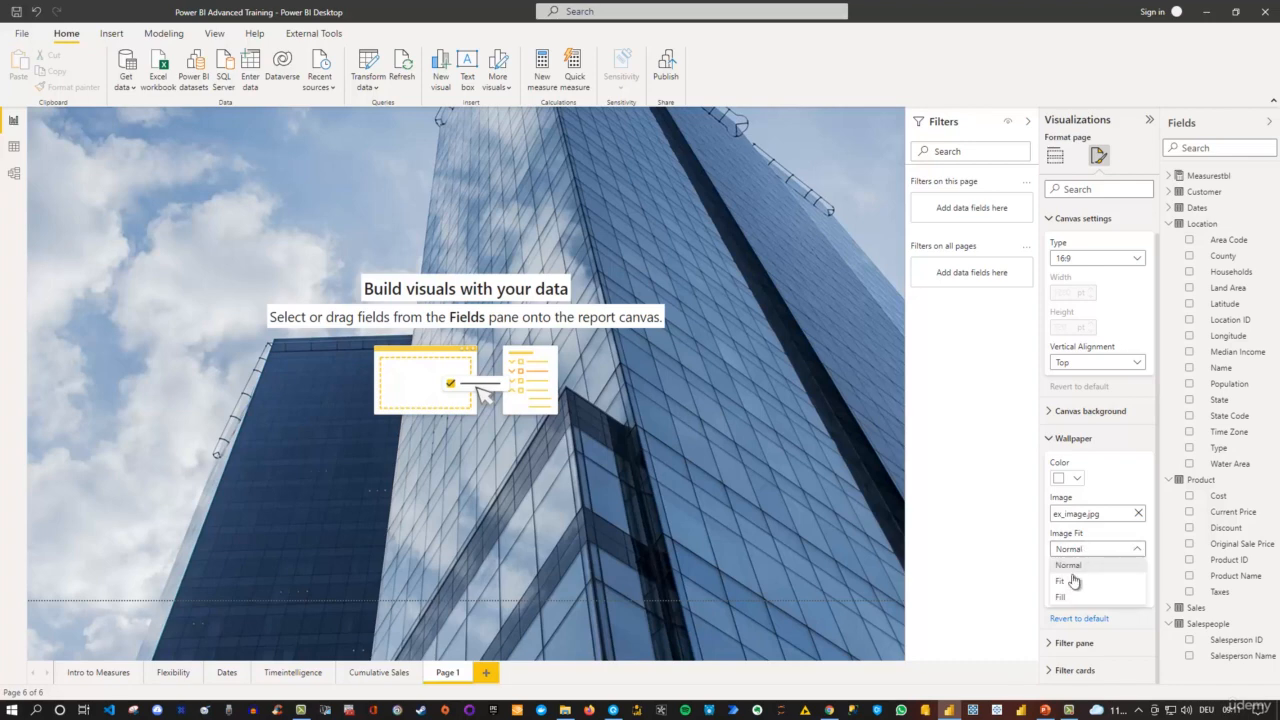
{"action": "left_click", "coordinate": [1061, 581]}
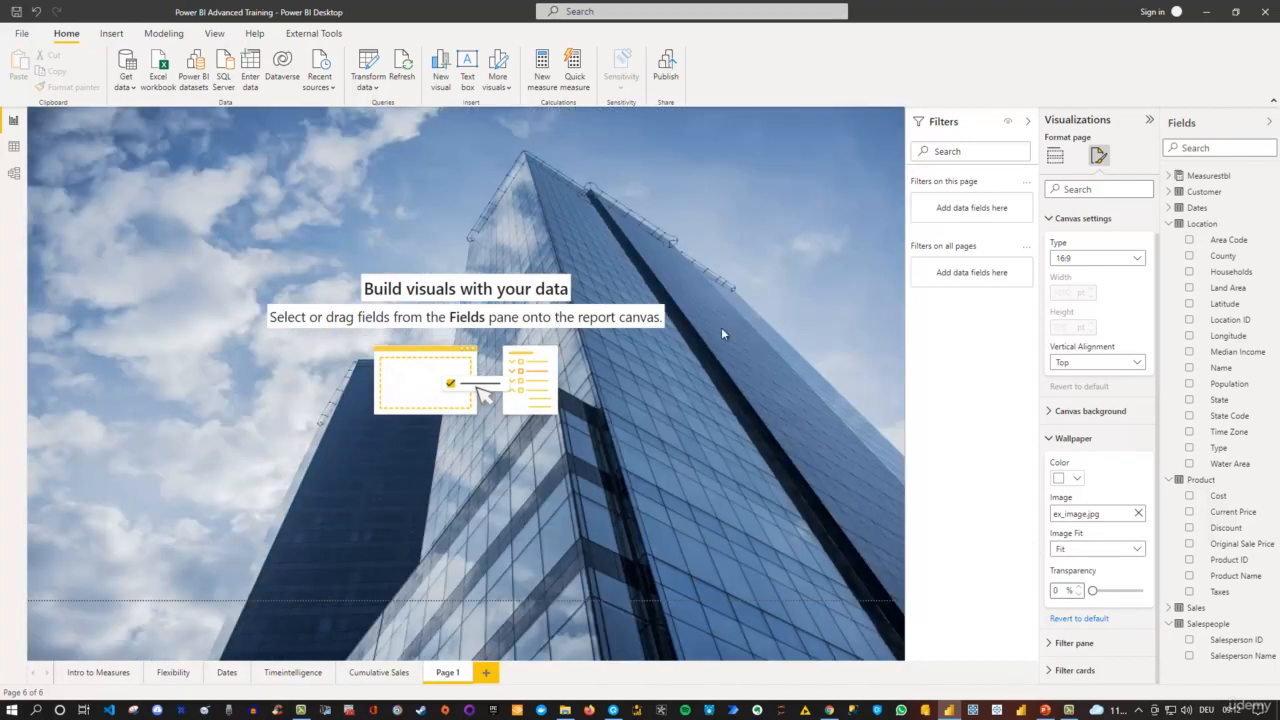
{"action": "left_click", "coordinate": [1058, 549]}
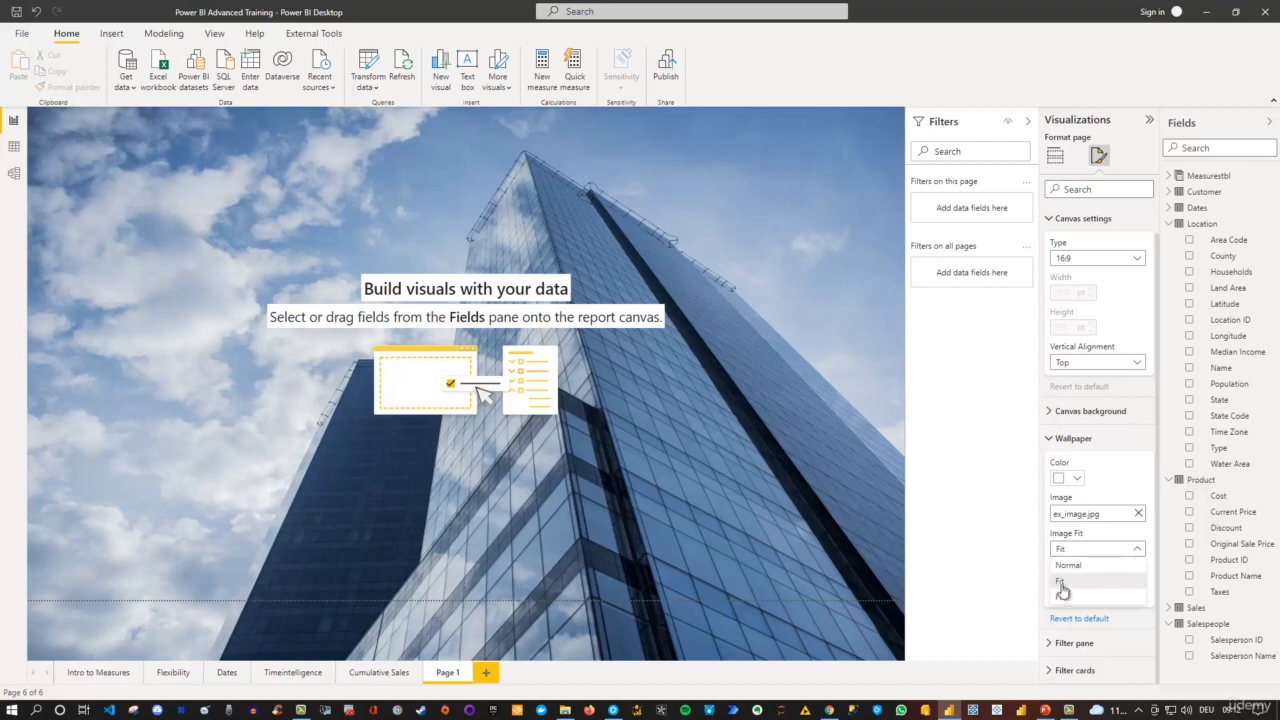
{"action": "left_click", "coordinate": [1062, 596]}
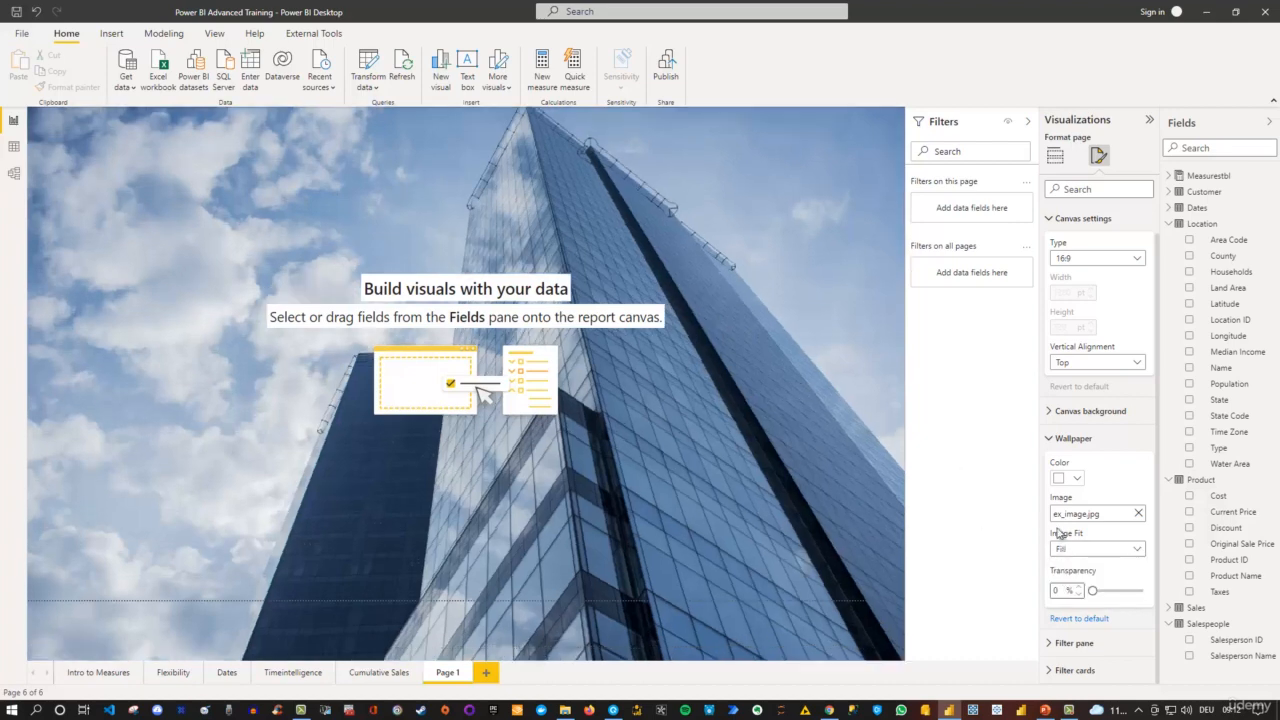
{"action": "left_click", "coordinate": [1080, 549]}
{"action": "left_click", "coordinate": [1072, 580]}
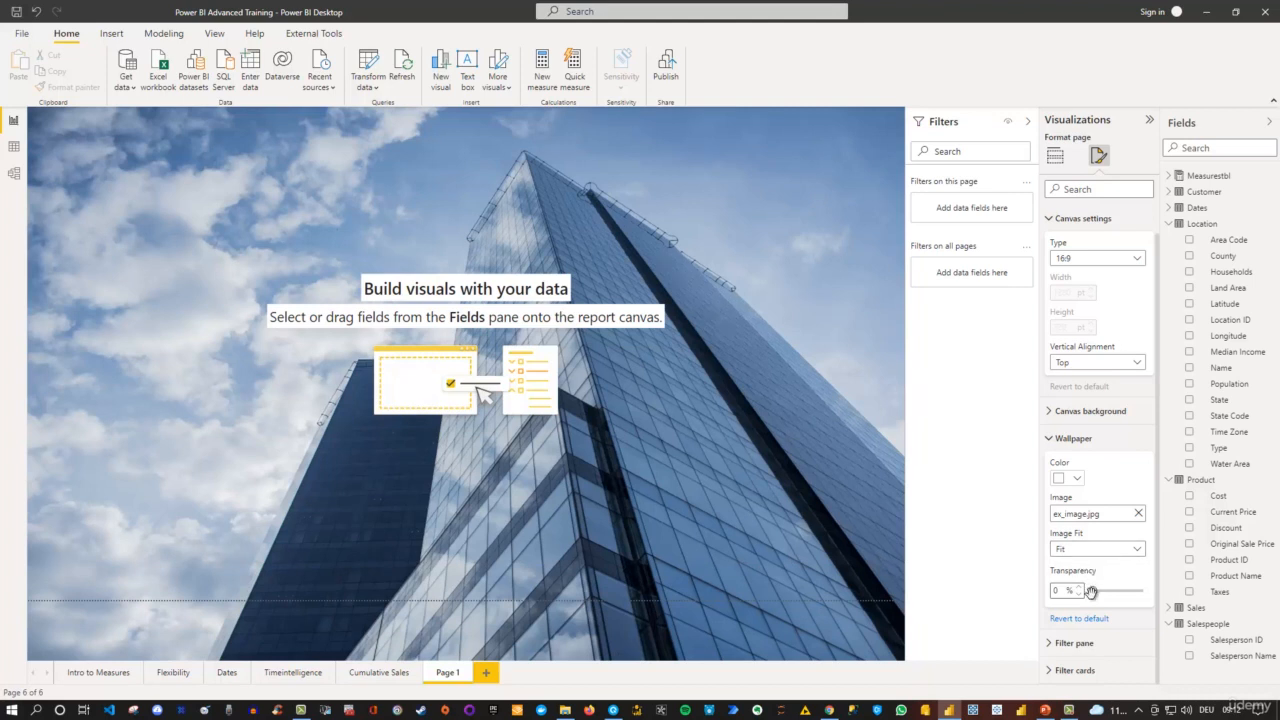
Try a wallpaper transparency of 22 %, return it to 0 %, and remove the wallpaper image.
{"action": "left_click_drag", "start_coordinate": [1092, 592], "coordinate": [1099, 590]}
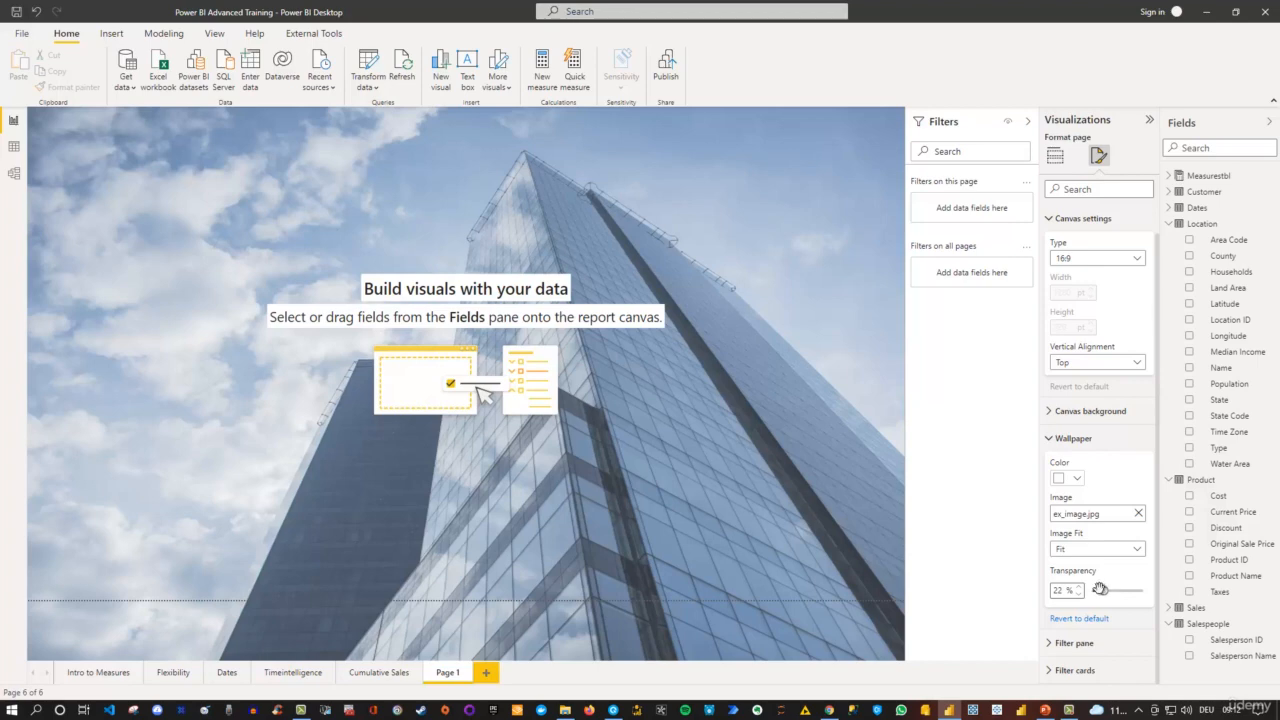
{"action": "left_click_drag", "start_coordinate": [1103, 592], "coordinate": [1090, 588]}
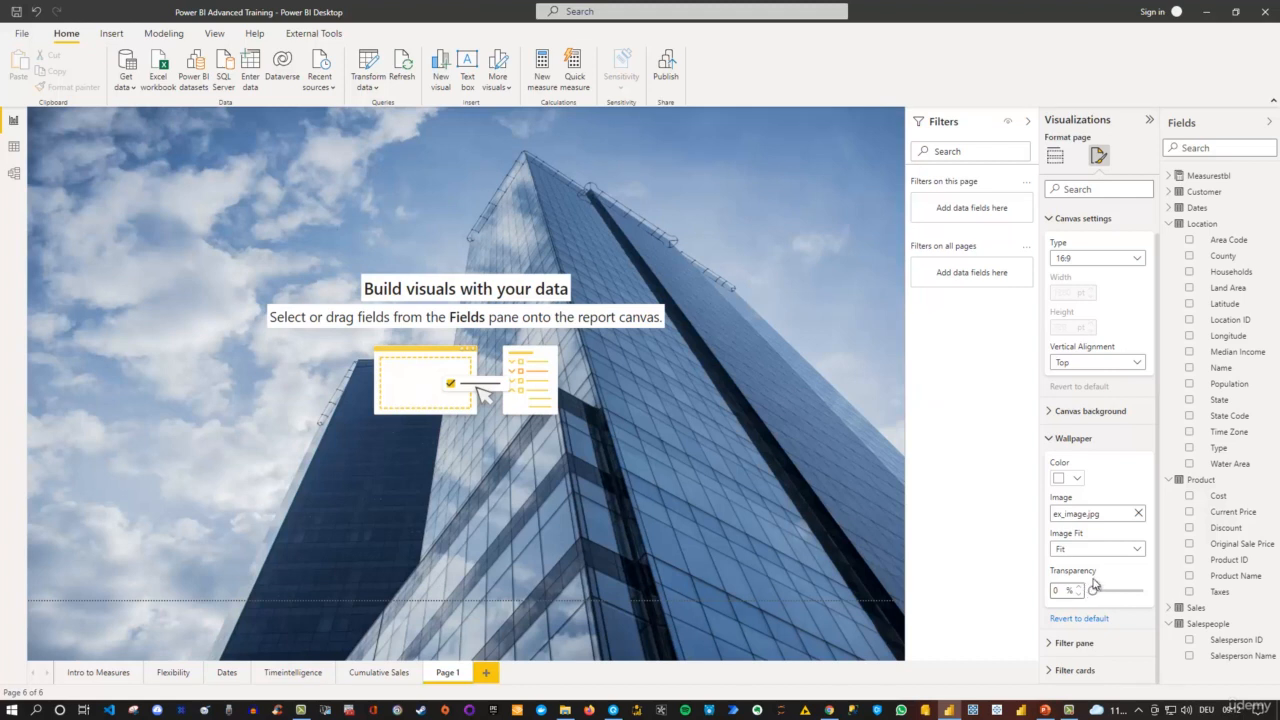
{"action": "left_click", "coordinate": [1140, 515]}
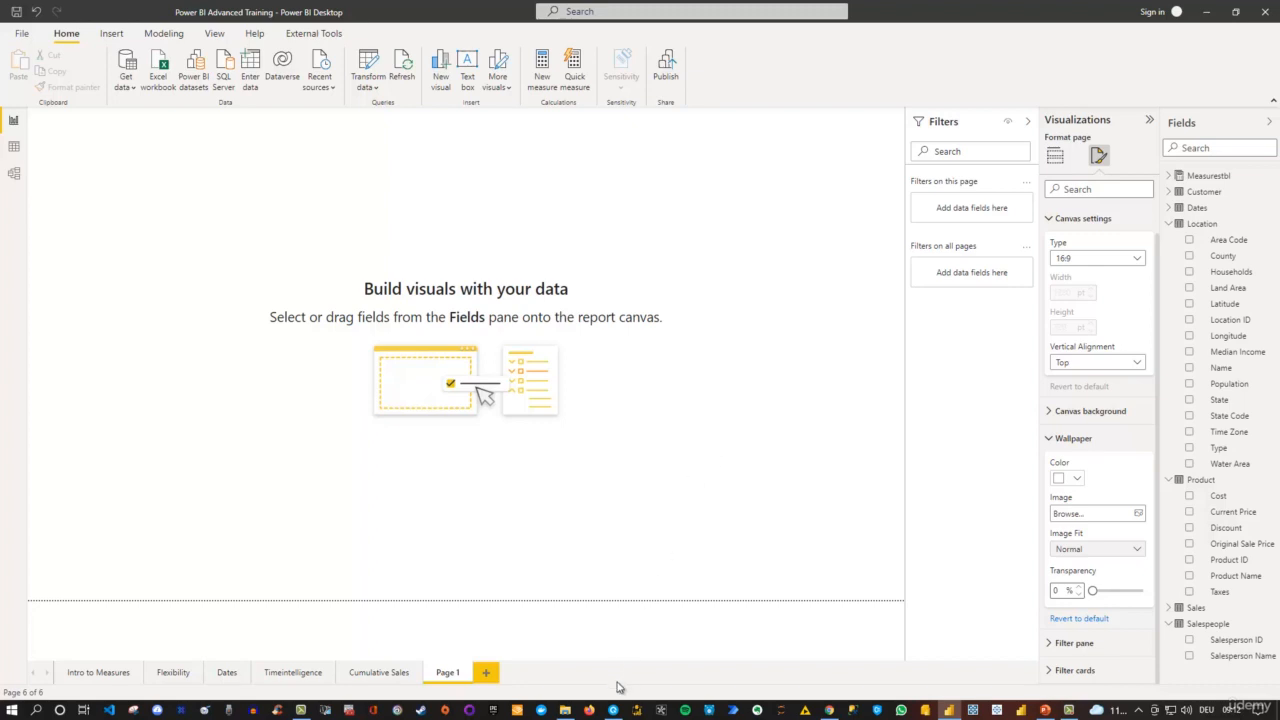
Switch to the browser to view the Pixabay building images, and return to Power BI Desktop.
{"action": "left_click", "coordinate": [613, 711]}
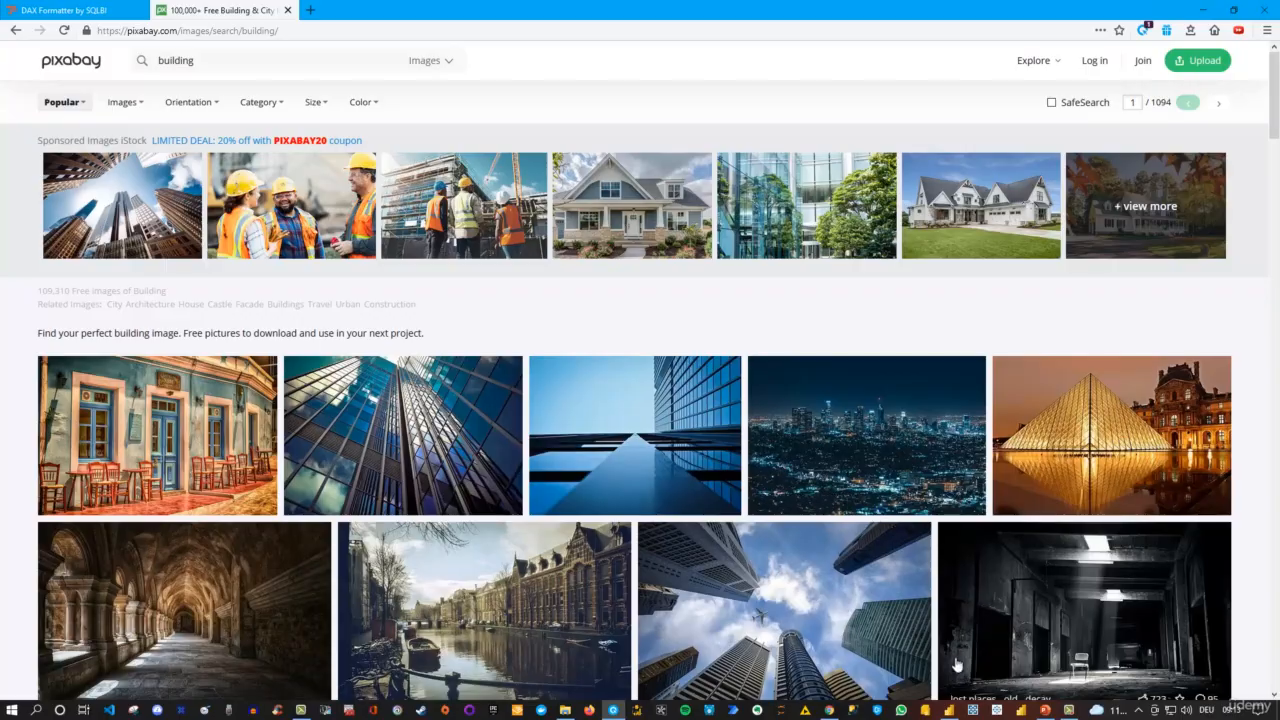
{"action": "left_click", "coordinate": [950, 710]}
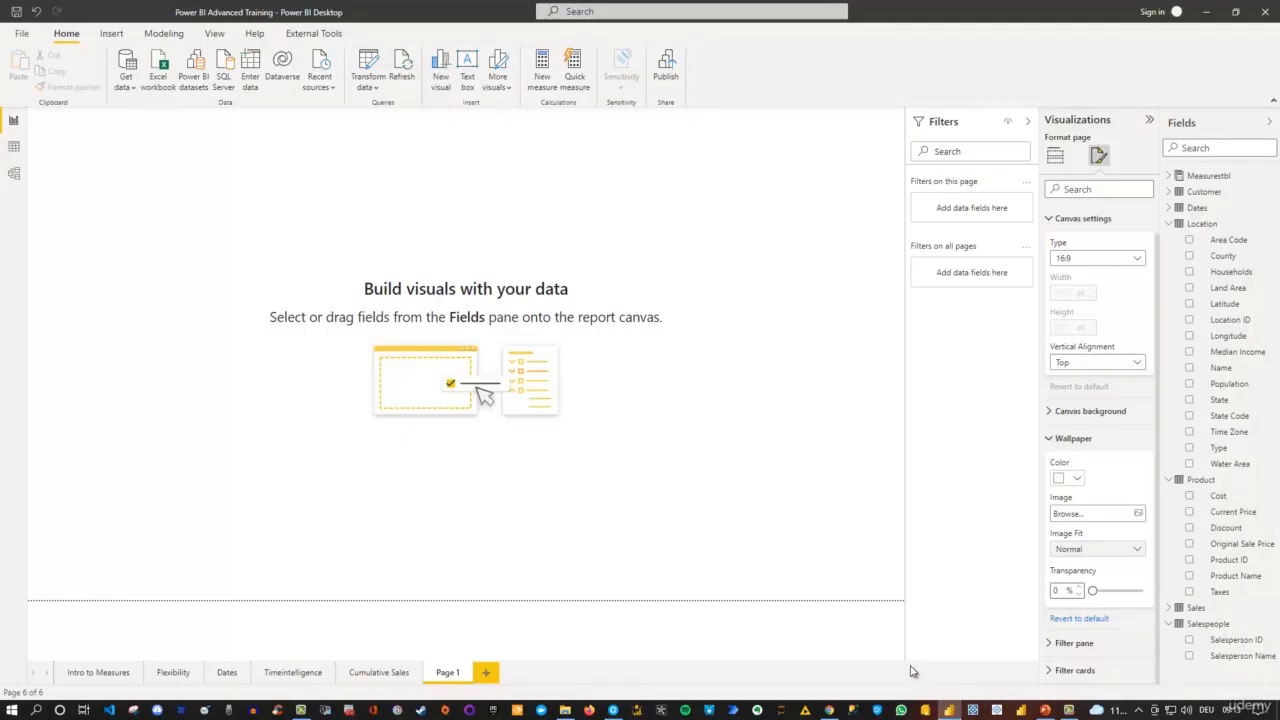
Examine the page's filter pane formatting options, including the text and search box settings.
{"action": "left_click", "coordinate": [1049, 220]}
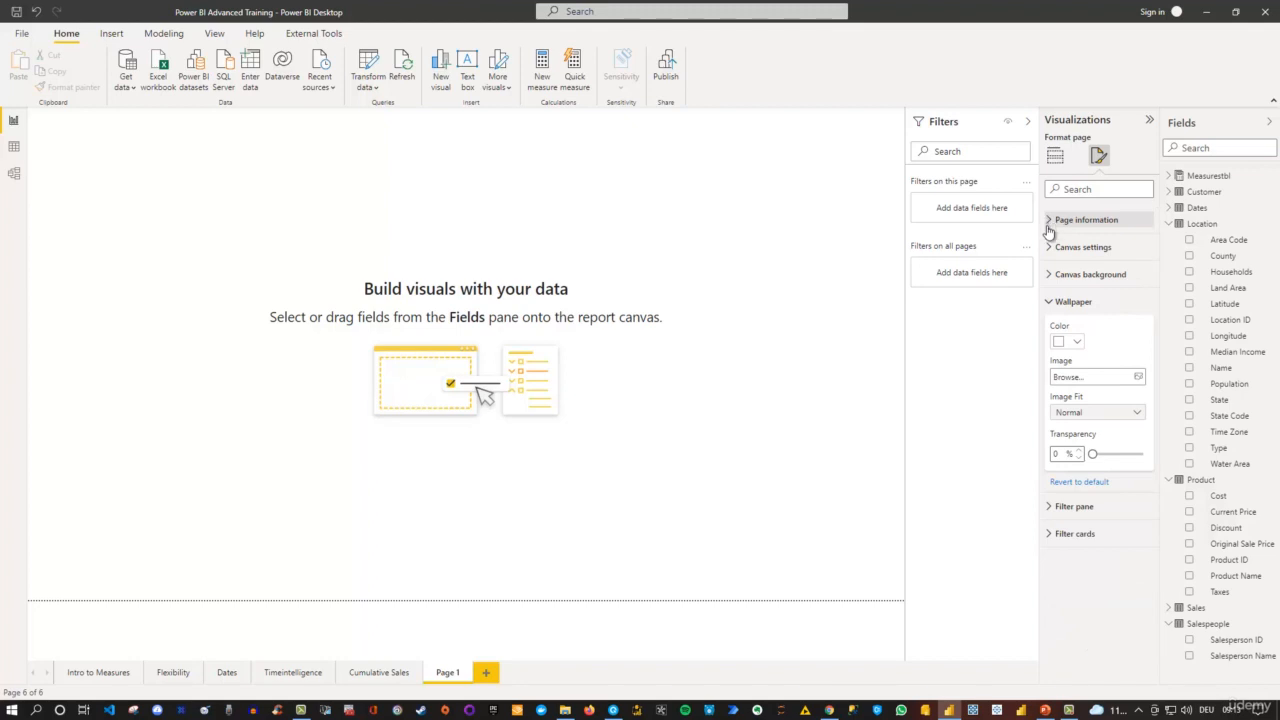
{"action": "left_click", "coordinate": [1050, 306]}
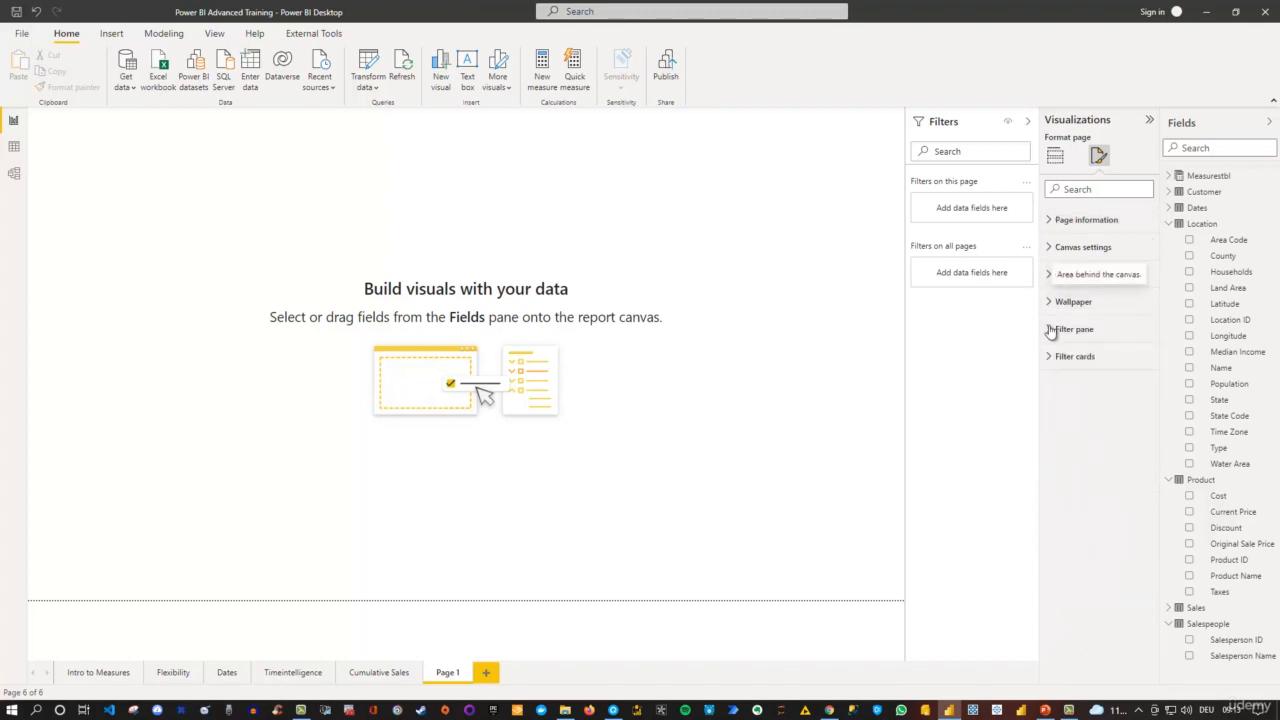
{"action": "left_click", "coordinate": [1049, 330]}
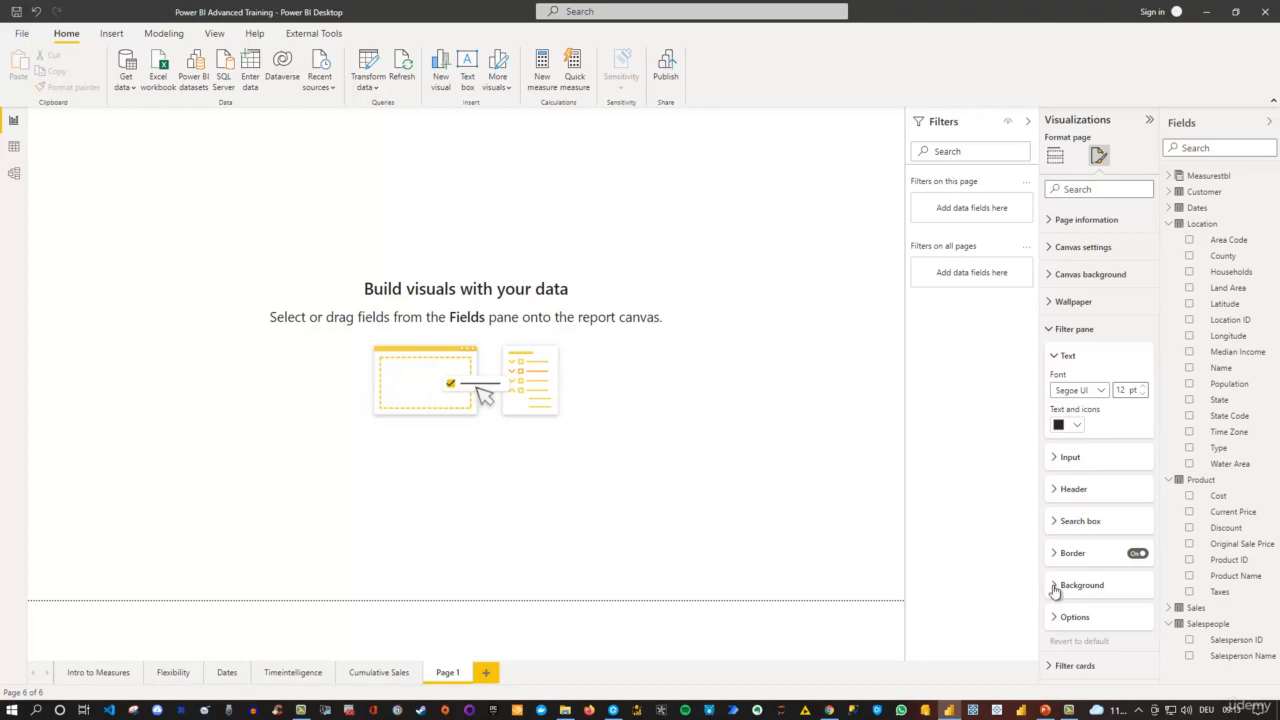
{"action": "left_click", "coordinate": [1068, 524]}
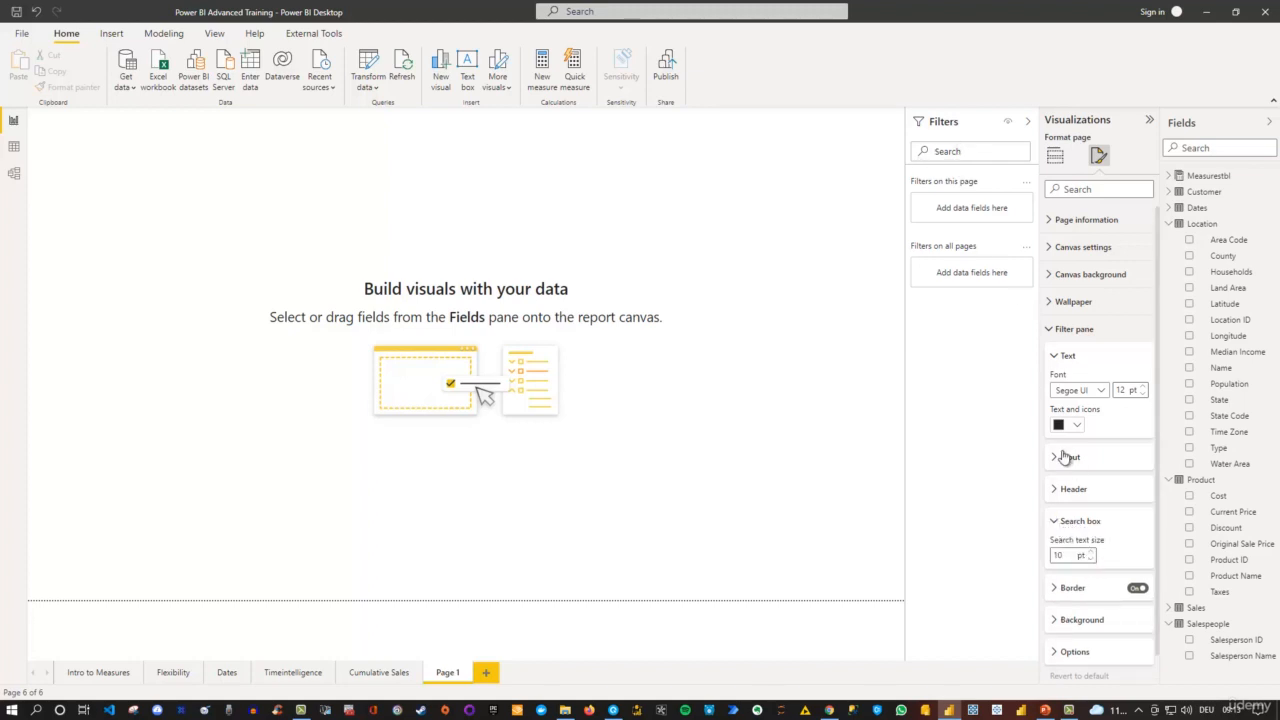
{"action": "left_click", "coordinate": [1055, 357]}
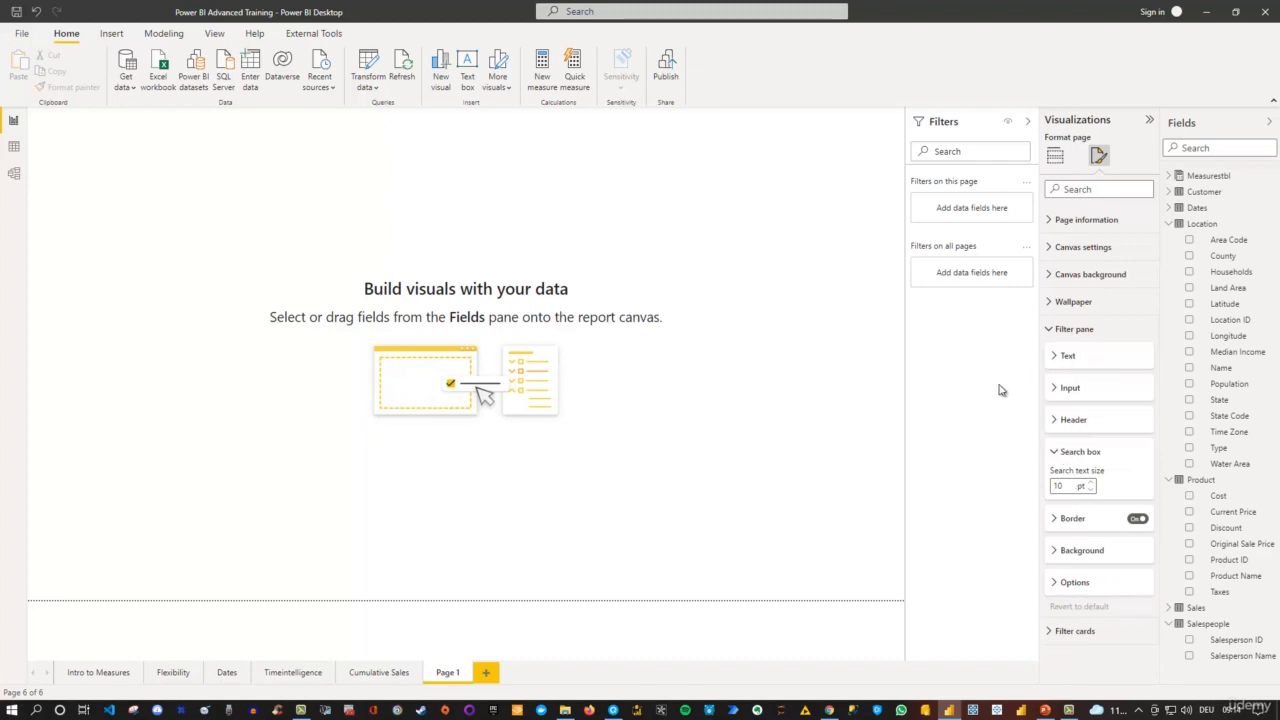
Try hiding the filter pane from report readers, and make it visible to them again.
{"action": "left_click", "coordinate": [1007, 127]}
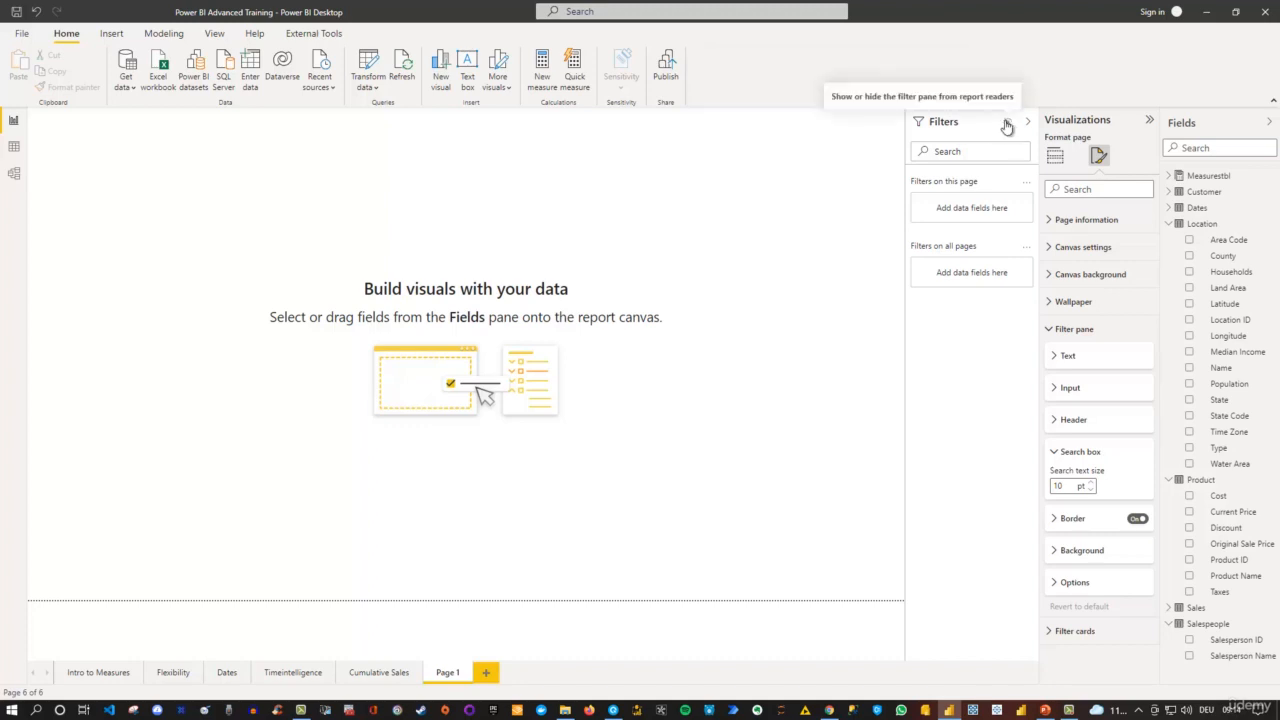
{"action": "left_click", "coordinate": [1007, 123]}
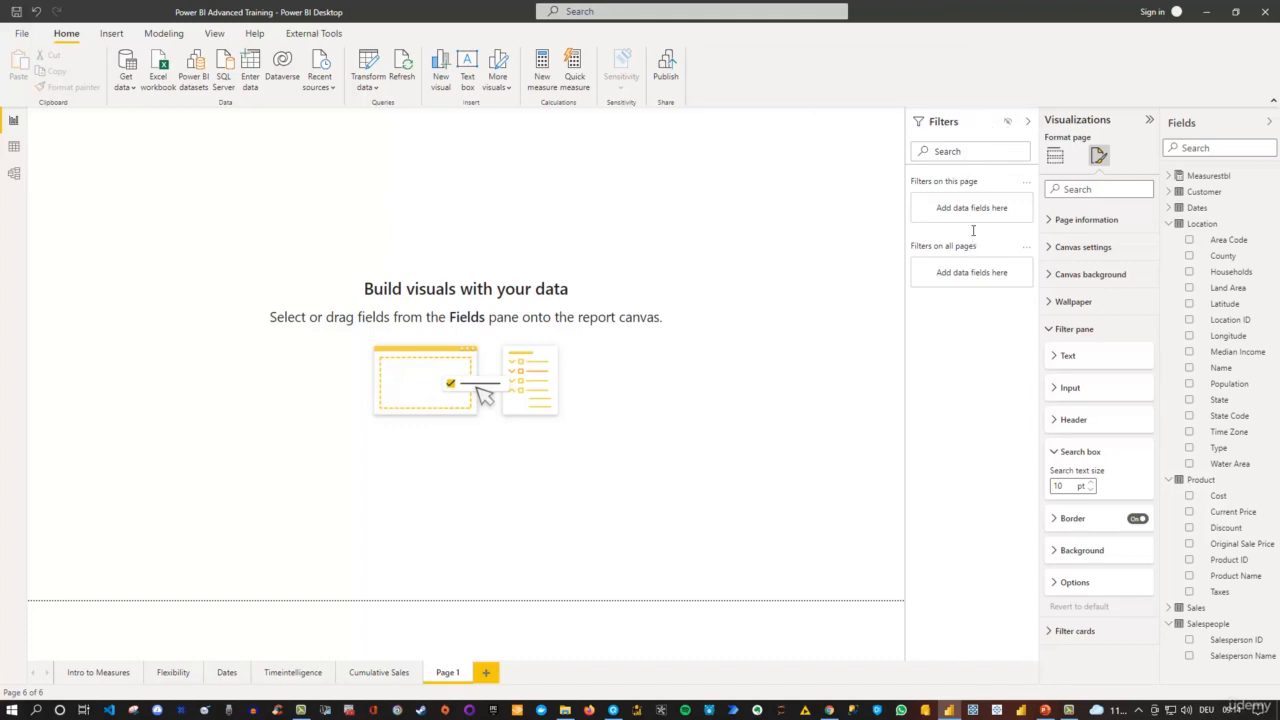
{"action": "left_click", "coordinate": [1008, 125]}
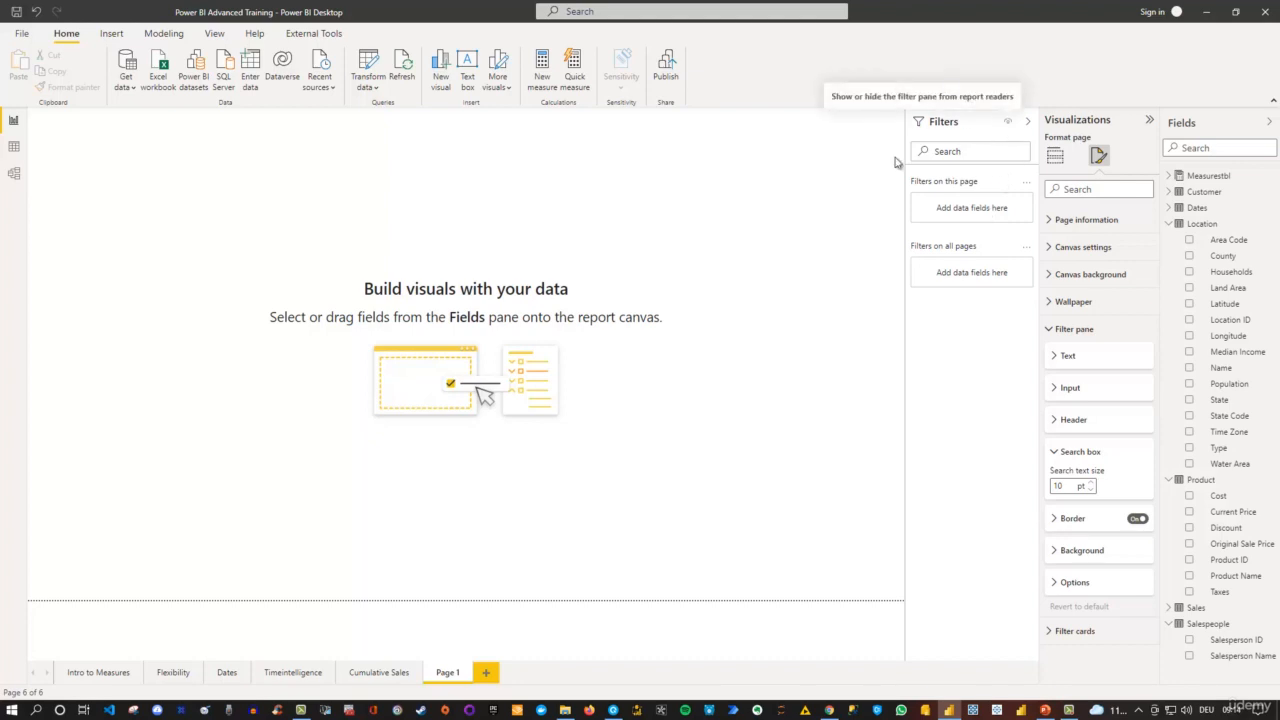
{"action": "left_click", "coordinate": [674, 246]}
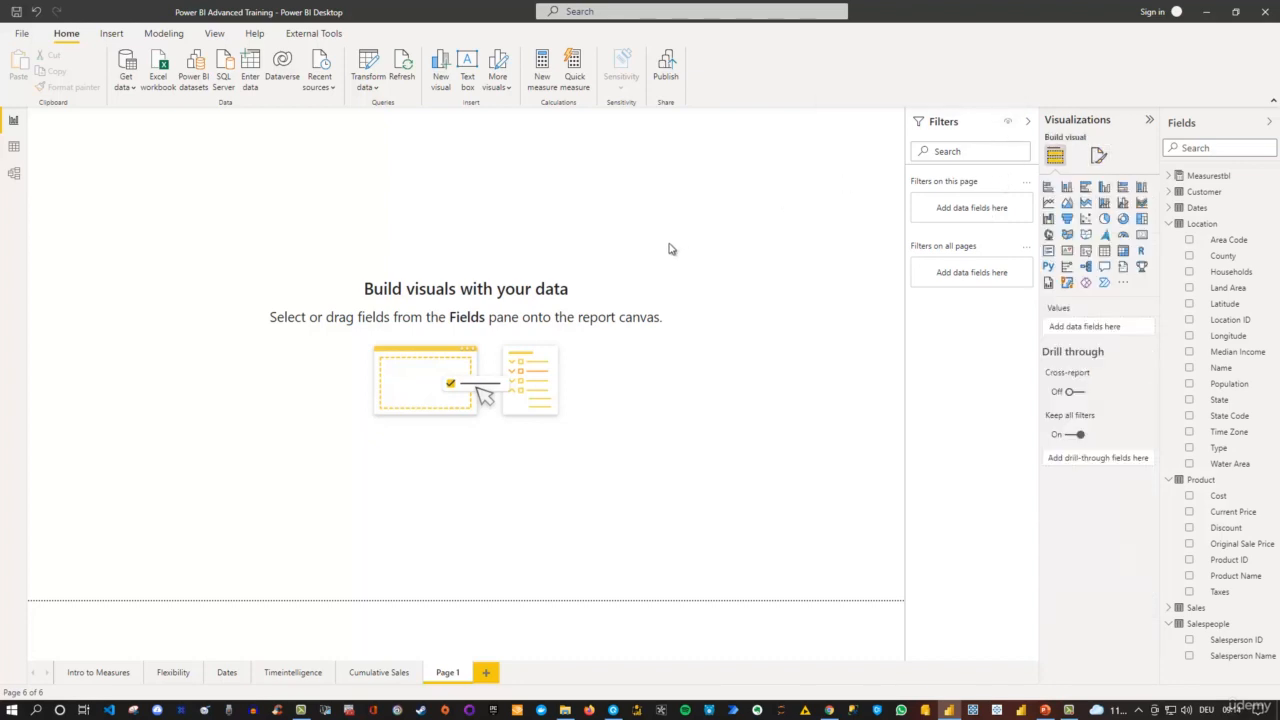
Rename the report page Page 1 as "The Final Report".
{"action": "double_click", "coordinate": [447, 671]}
{"action": "type", "text": "Tim"}
{"action": "type", "text": " Final Repo"}
{"action": "type", "text": "rt"}
{"action": "key", "text": "Return"}
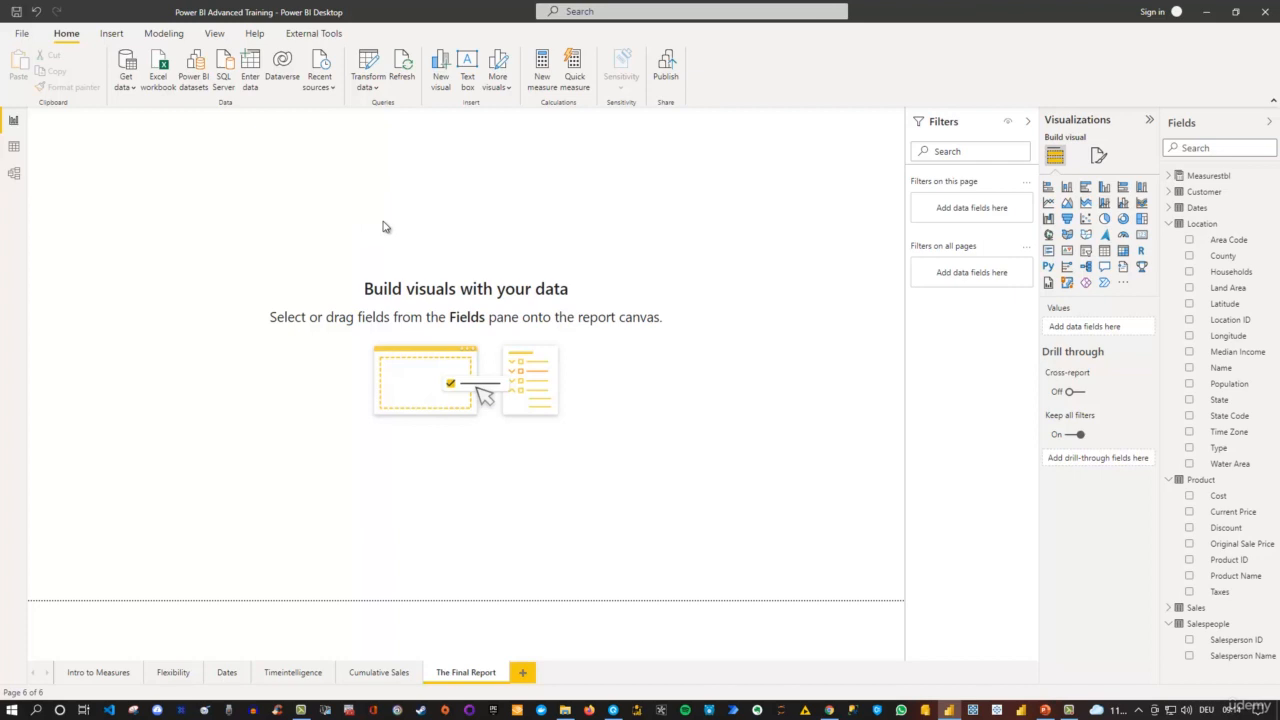
Apply the built-in Power BI theme with the dark grey background to the report.
{"action": "left_click", "coordinate": [215, 34]}
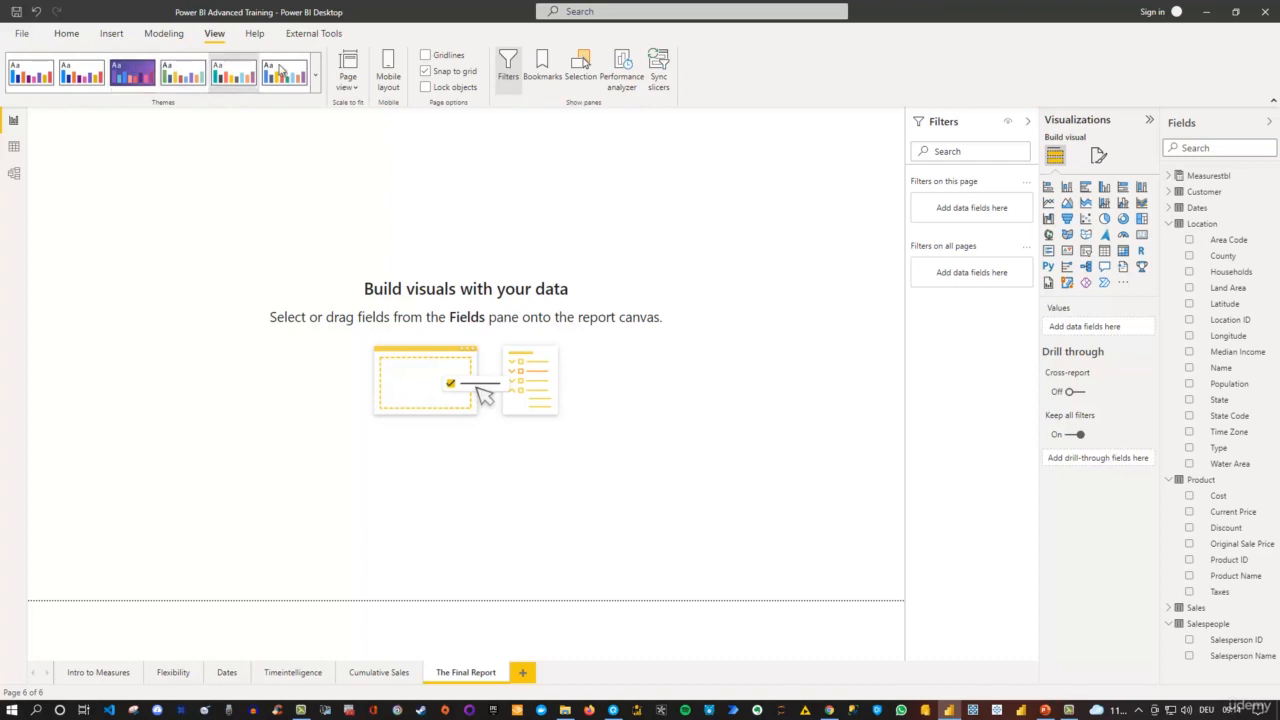
{"action": "left_click", "coordinate": [315, 75]}
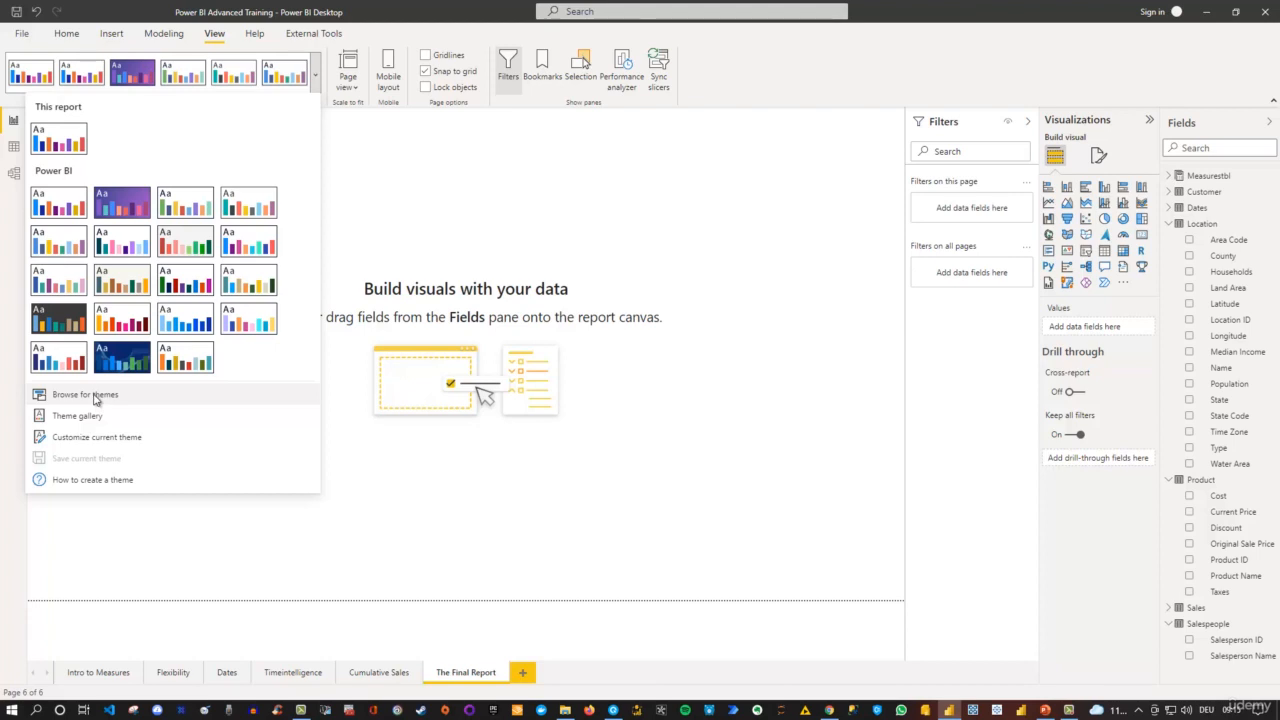
{"action": "left_click", "coordinate": [60, 319]}
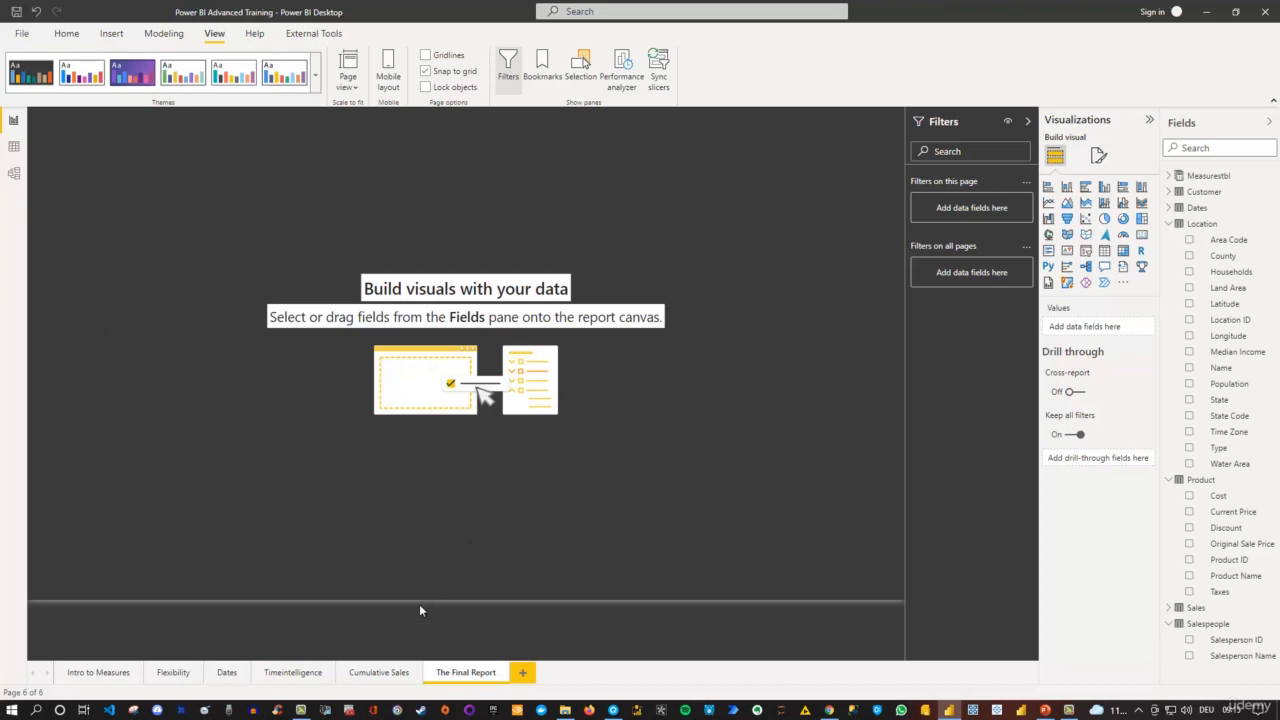
Check how the theme looks on the Cumulative Sales page, and return to The Final Report page.
{"action": "left_click", "coordinate": [366, 674]}
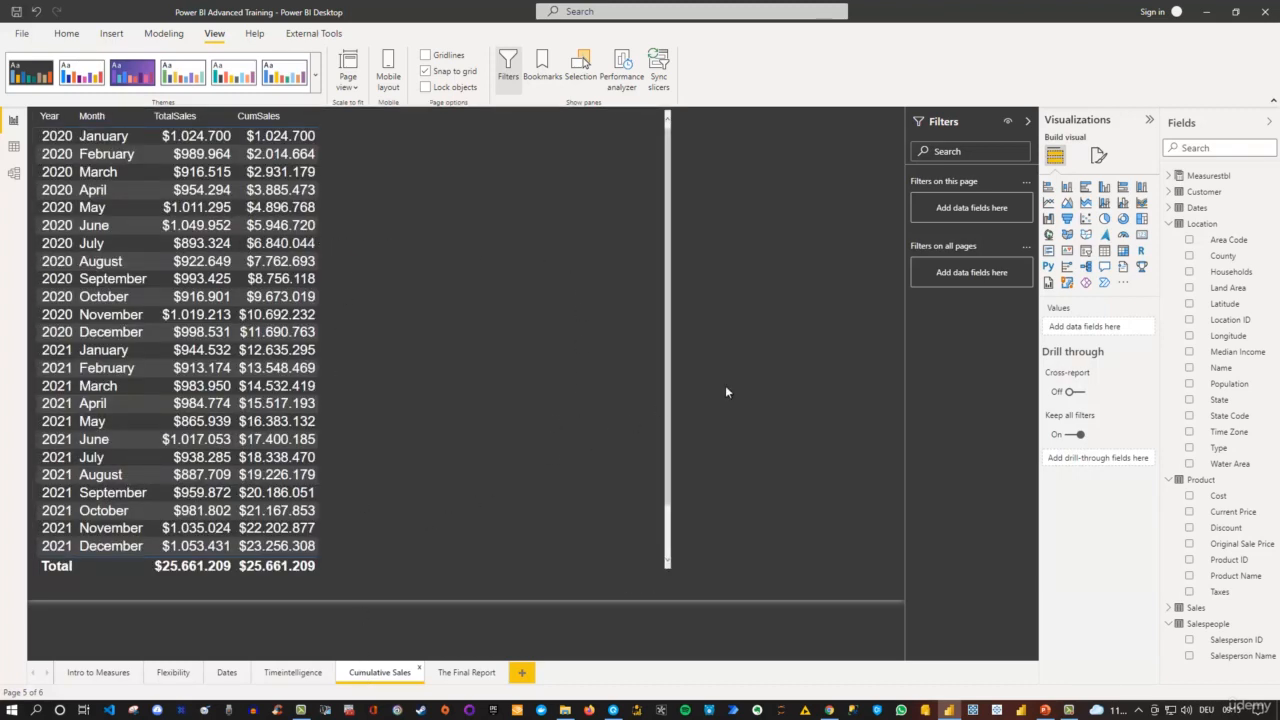
{"action": "left_click", "coordinate": [463, 674]}
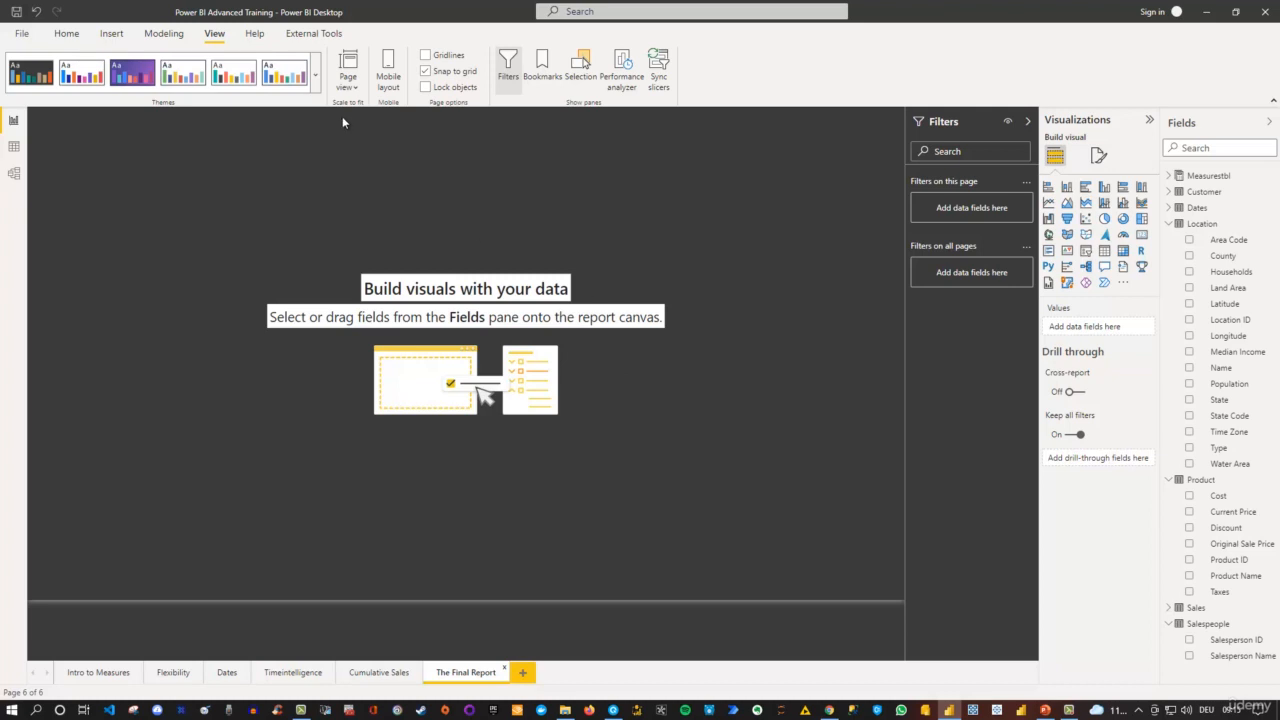
Insert a text box containing "The final Report" on the page.
{"action": "left_click", "coordinate": [111, 37]}
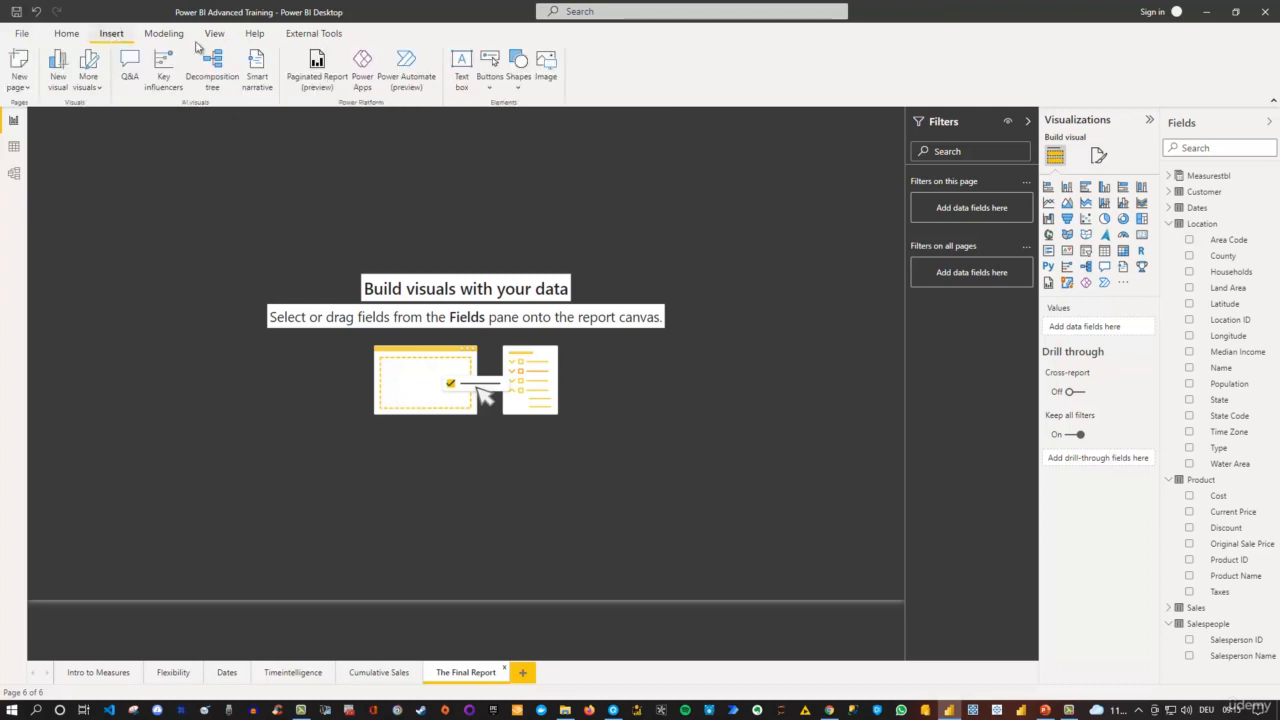
{"action": "left_click", "coordinate": [457, 62]}
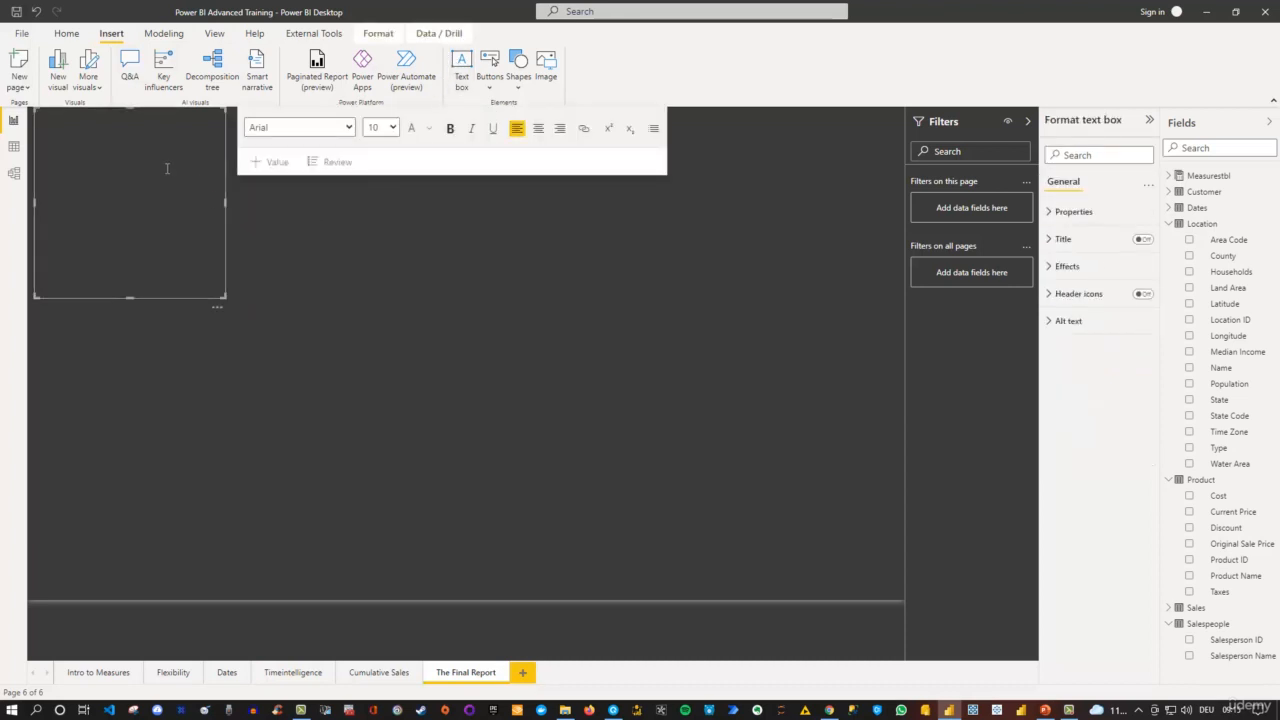
{"action": "type", "text": "The final Repo"}
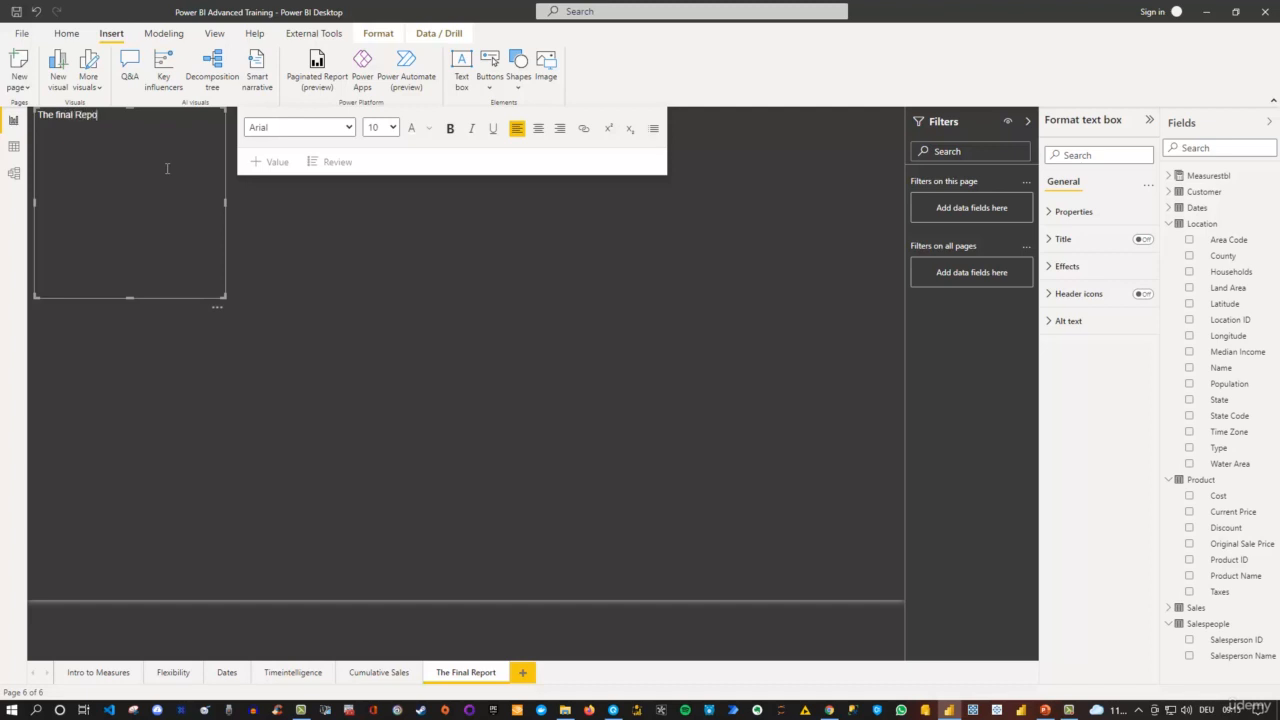
{"action": "type", "text": "rt"}
Make the title text bold and set its font size to 32.
{"action": "key", "text": "ctrl+a"}
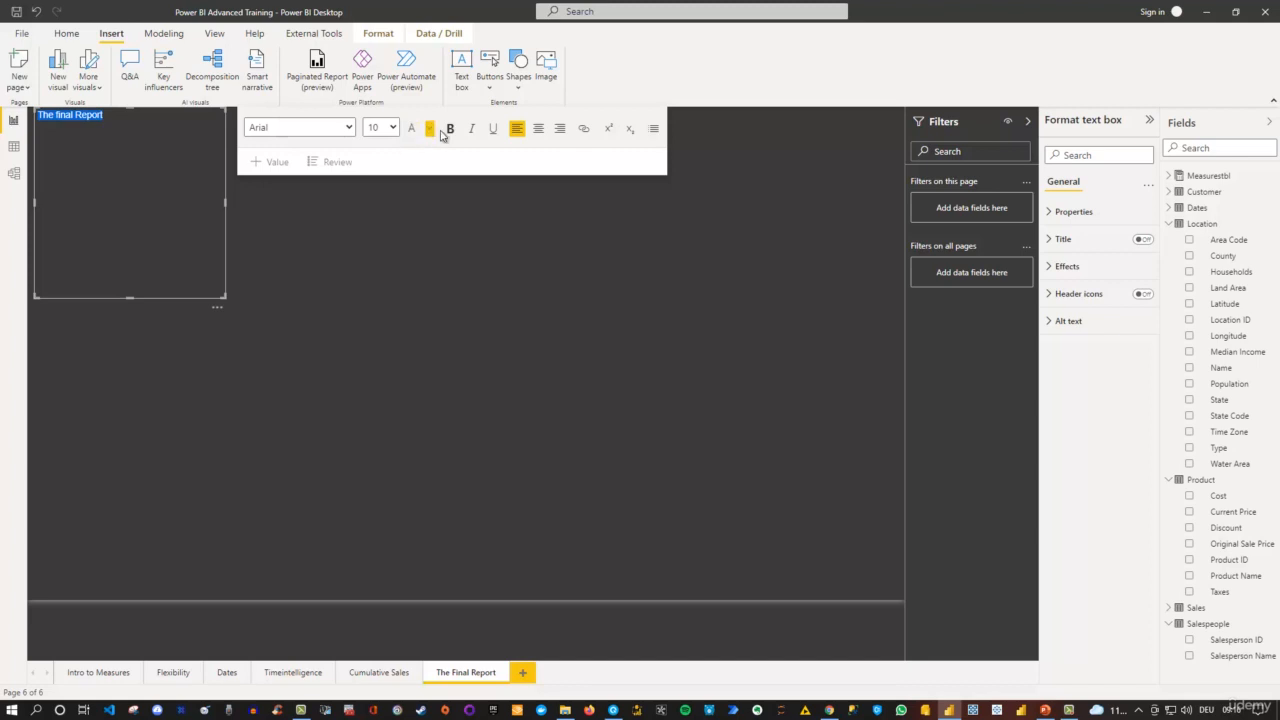
{"action": "left_click", "coordinate": [450, 130]}
{"action": "left_click", "coordinate": [393, 127]}
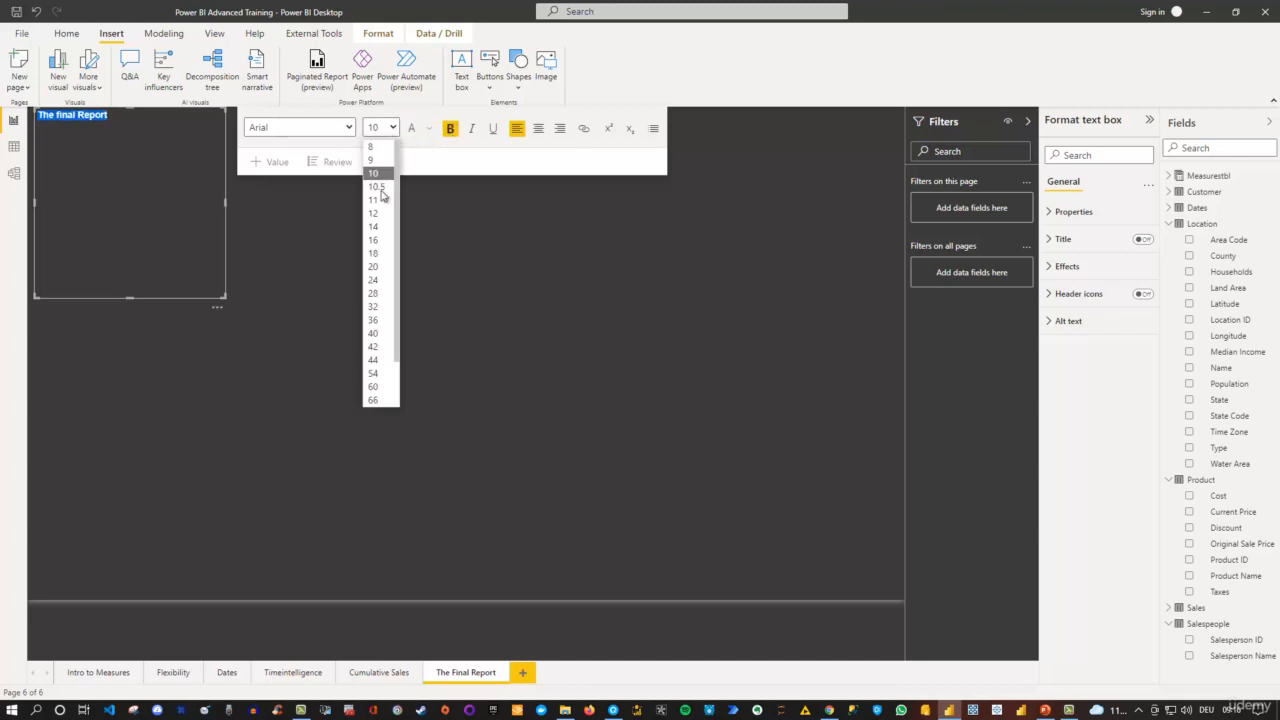
{"action": "left_click", "coordinate": [373, 306]}
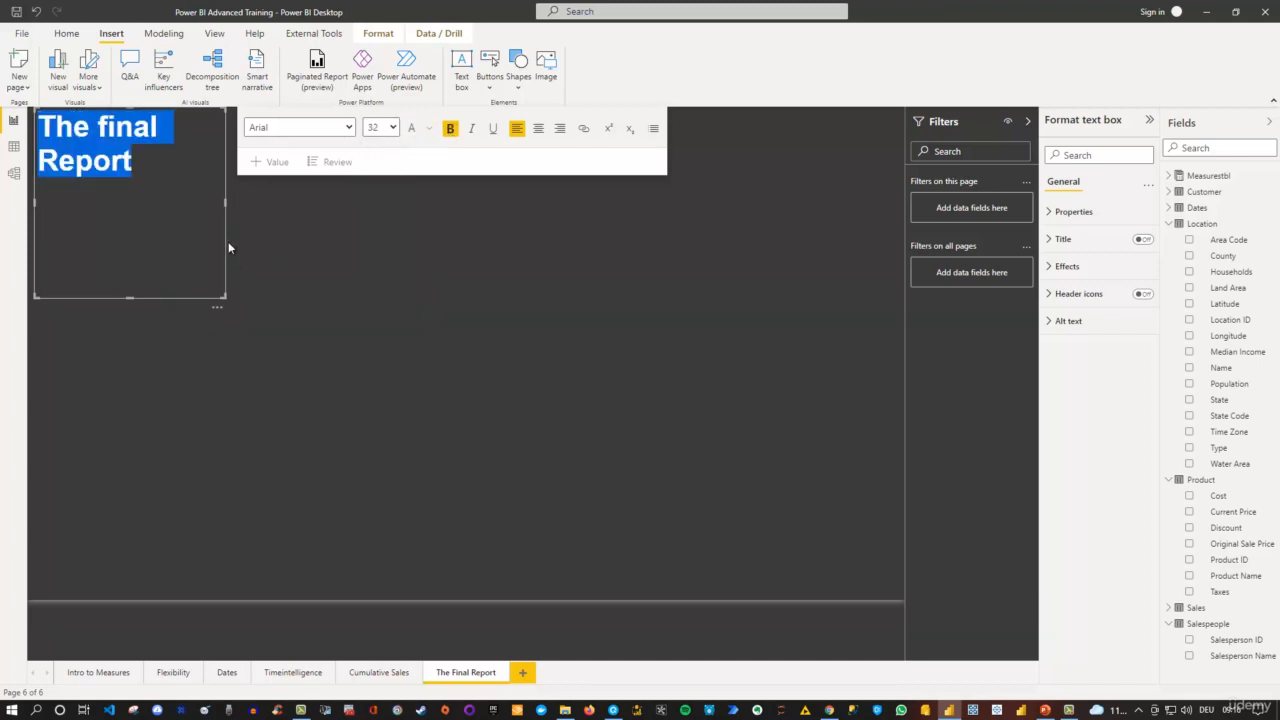
Resize the text box to fit the title on one line and centre the text within it.
{"action": "left_click_drag", "start_coordinate": [225, 202], "coordinate": [317, 202]}
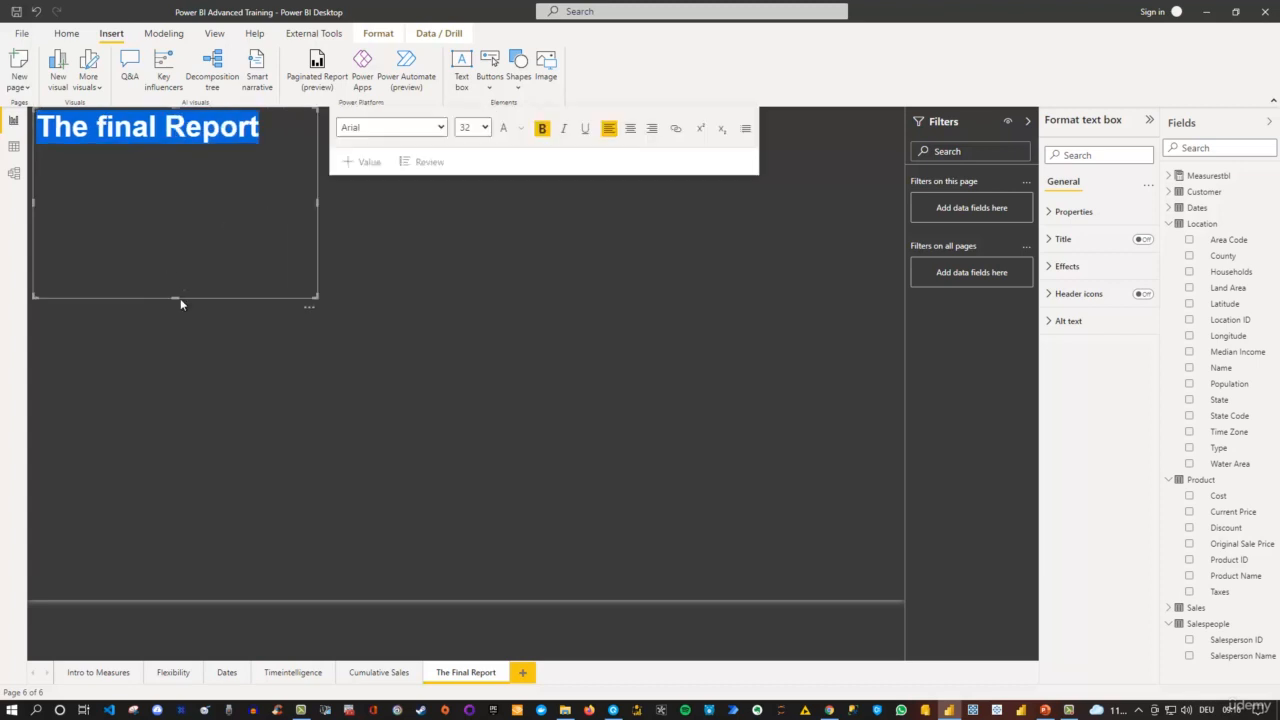
{"action": "left_click_drag", "start_coordinate": [177, 296], "coordinate": [196, 152]}
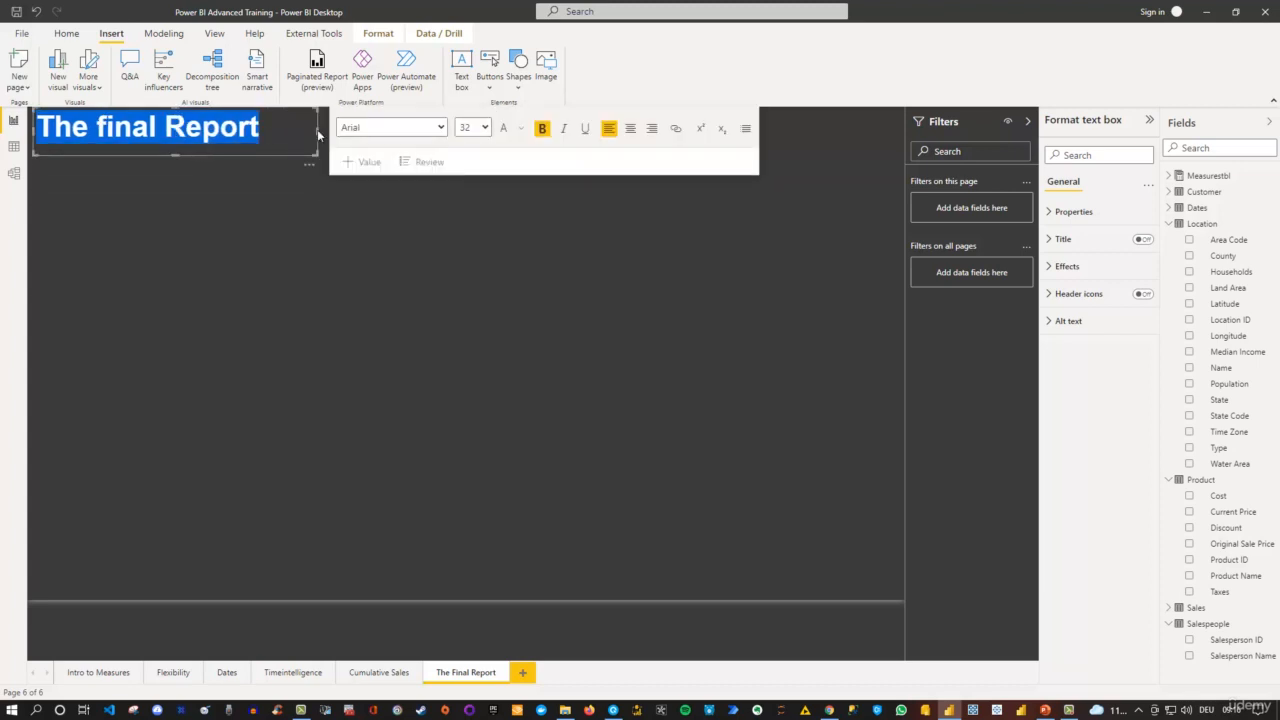
{"action": "left_click", "coordinate": [629, 129]}
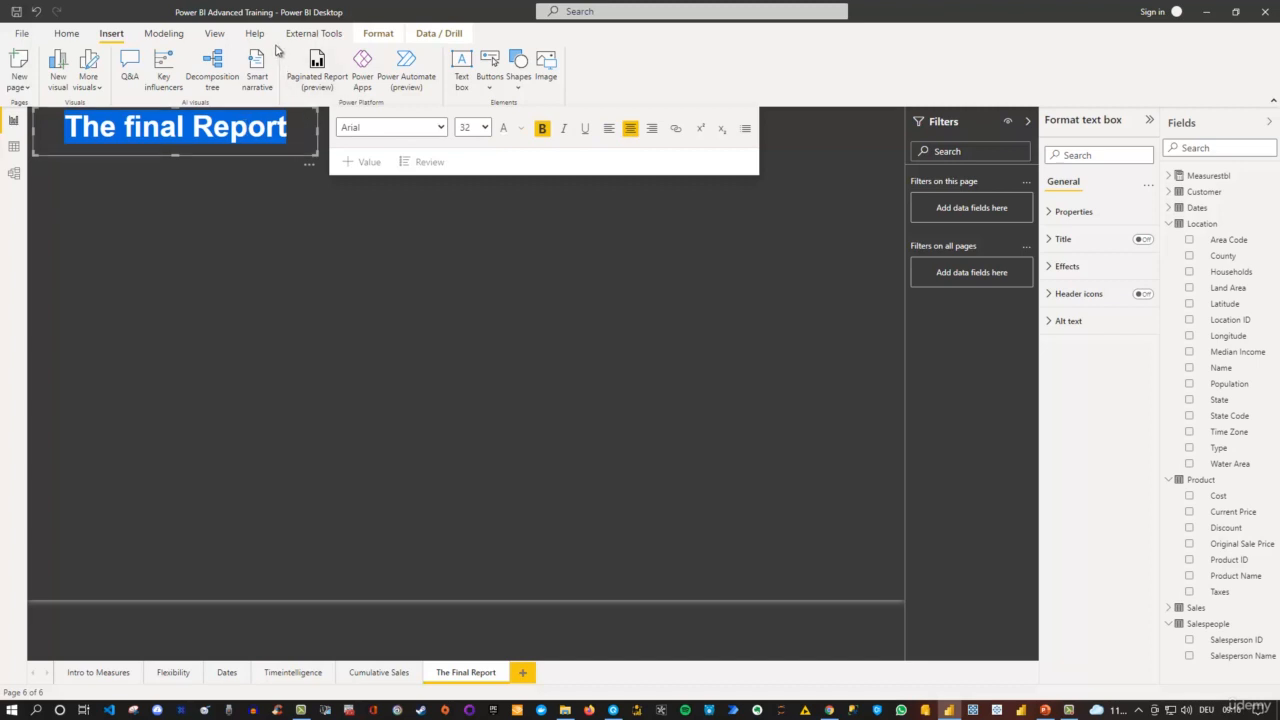
Align the title text box to the horizontal centre of the page.
{"action": "left_click", "coordinate": [364, 35]}
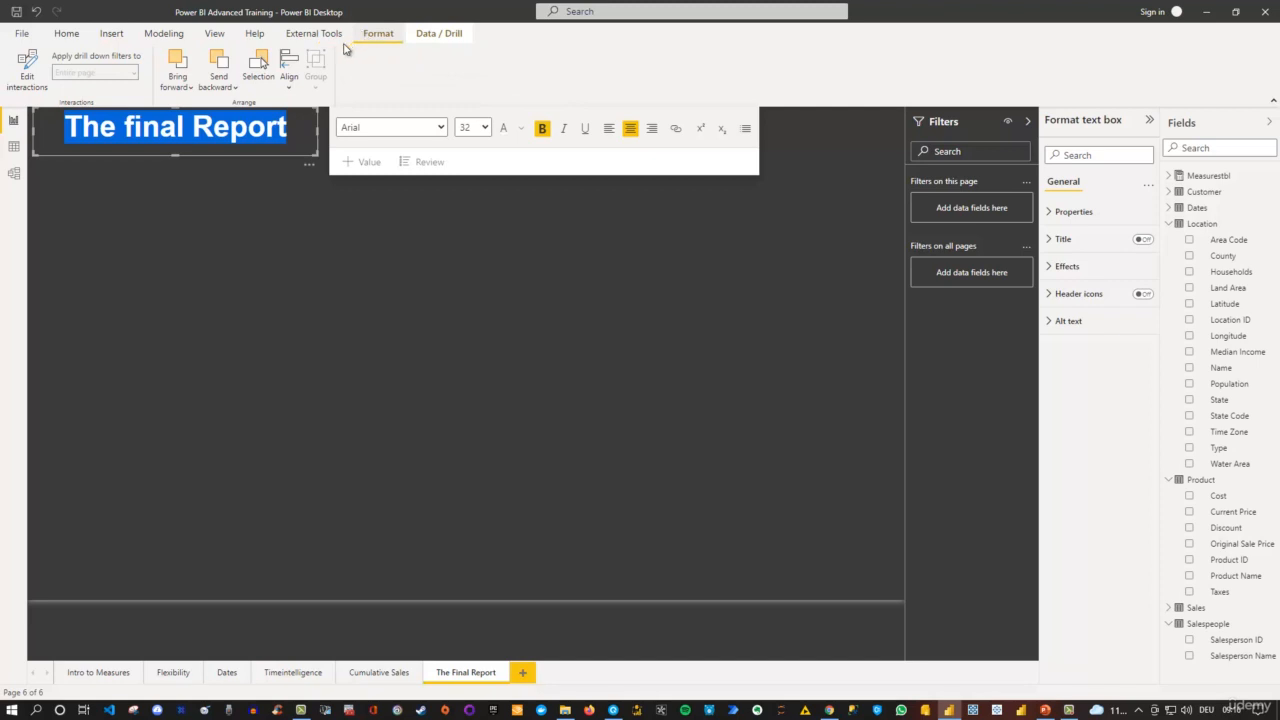
{"action": "left_click", "coordinate": [288, 88]}
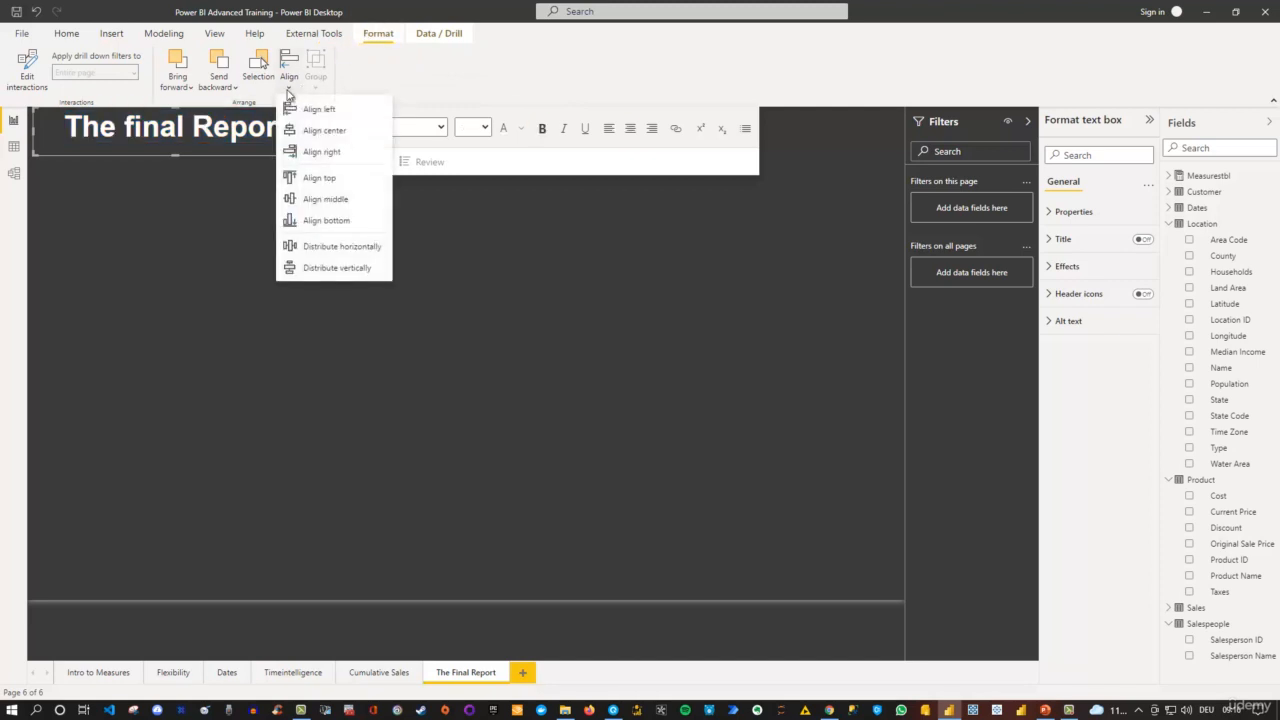
{"action": "left_click", "coordinate": [334, 131]}
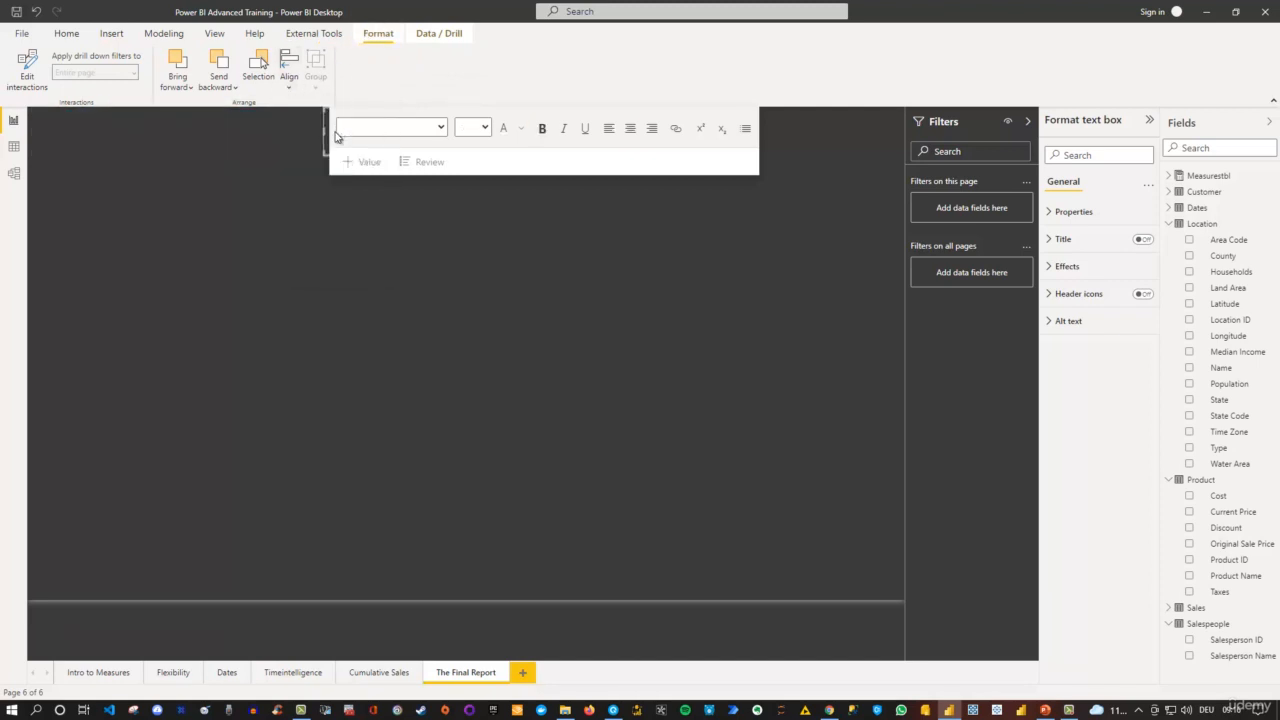
{"action": "left_click", "coordinate": [458, 279]}
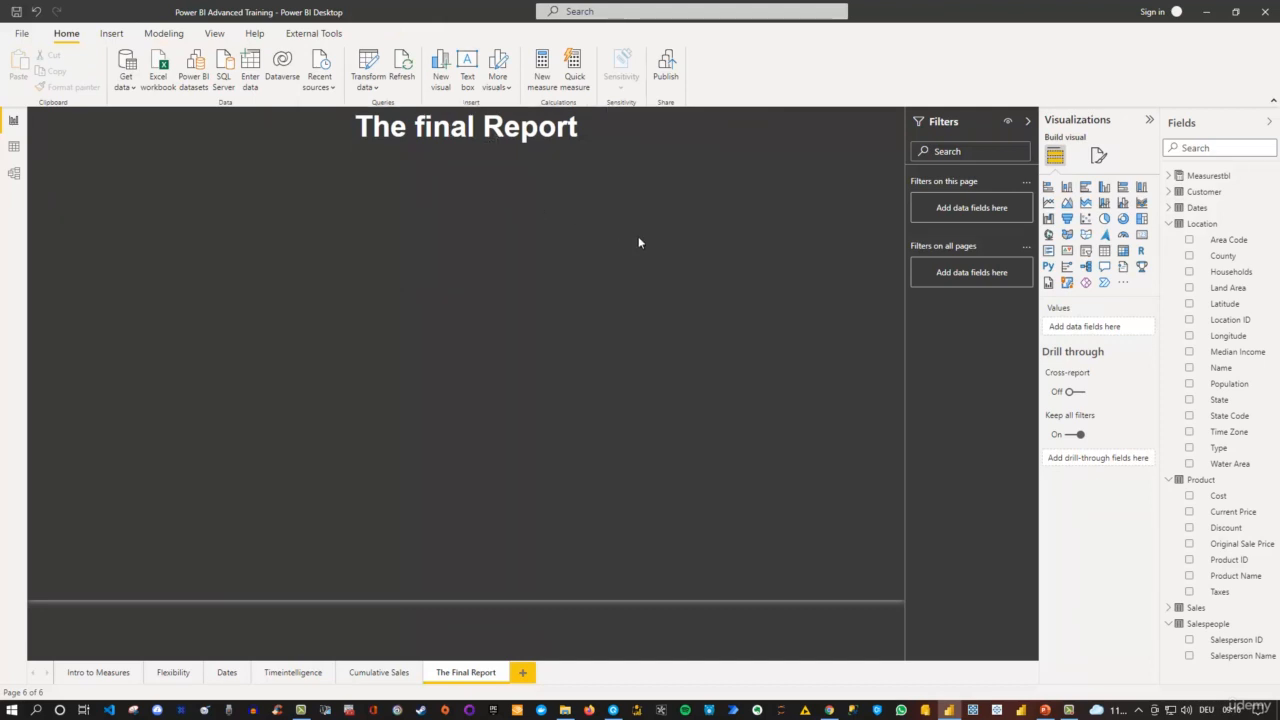
Create a clustered column chart with the TotalSales measure as values and the Date field of the Dates table on the axis.
{"action": "left_click", "coordinate": [1171, 176]}
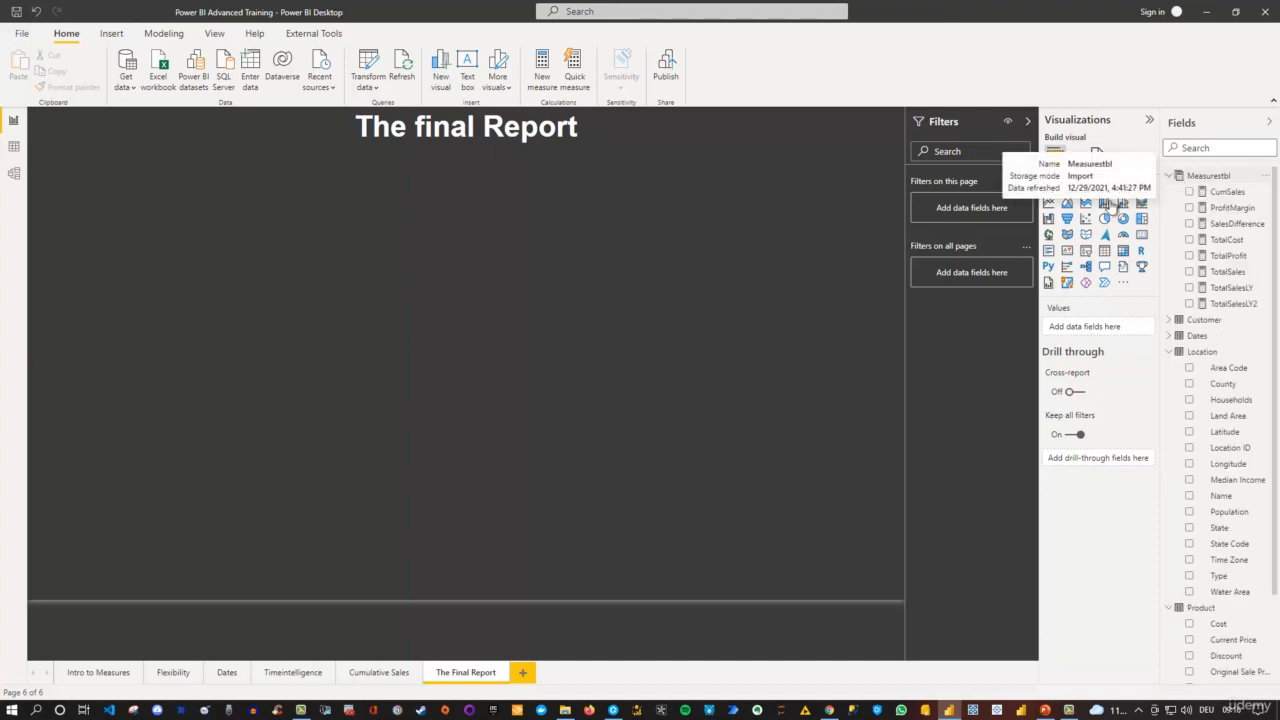
{"action": "left_click", "coordinate": [1189, 272]}
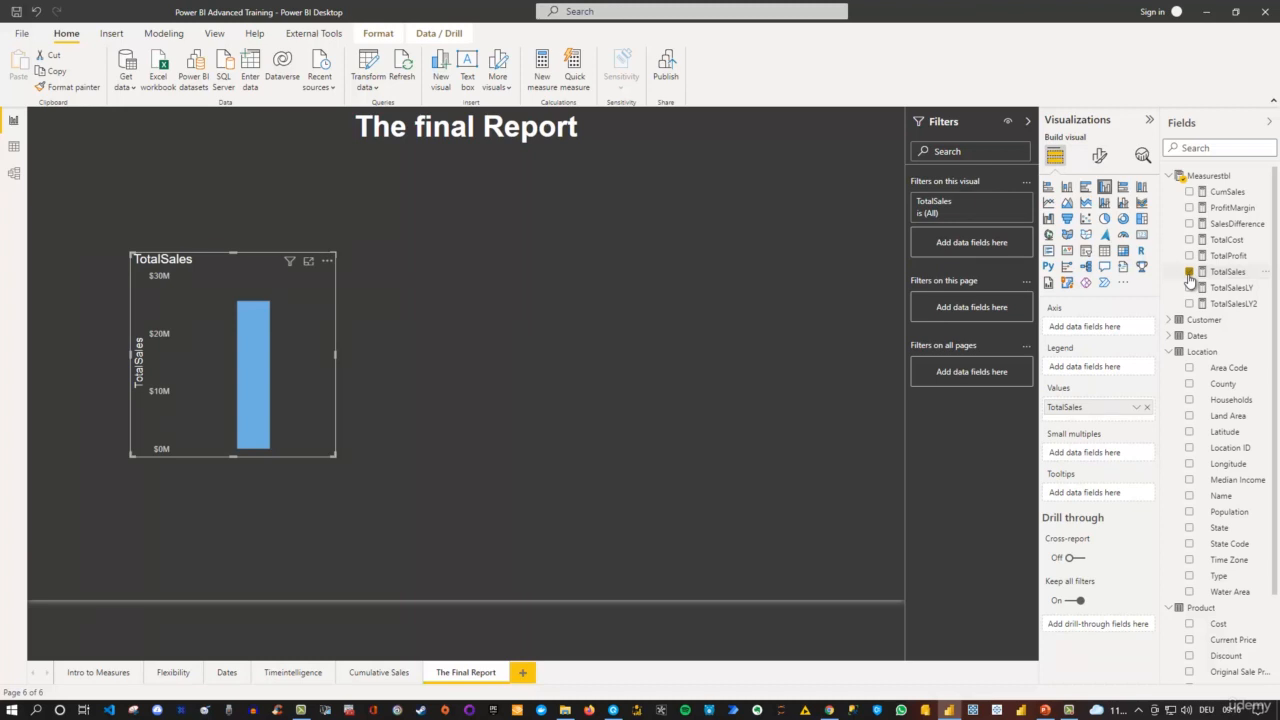
{"action": "left_click", "coordinate": [1170, 353]}
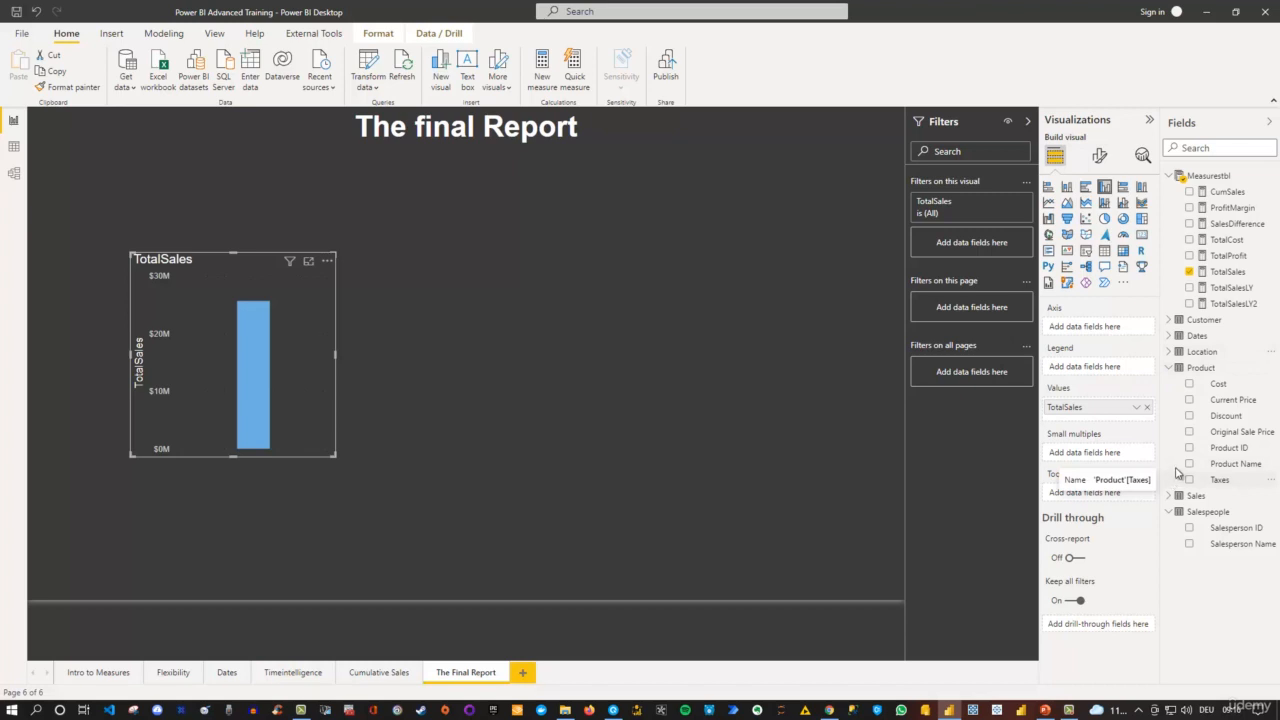
{"action": "left_click", "coordinate": [1172, 336]}
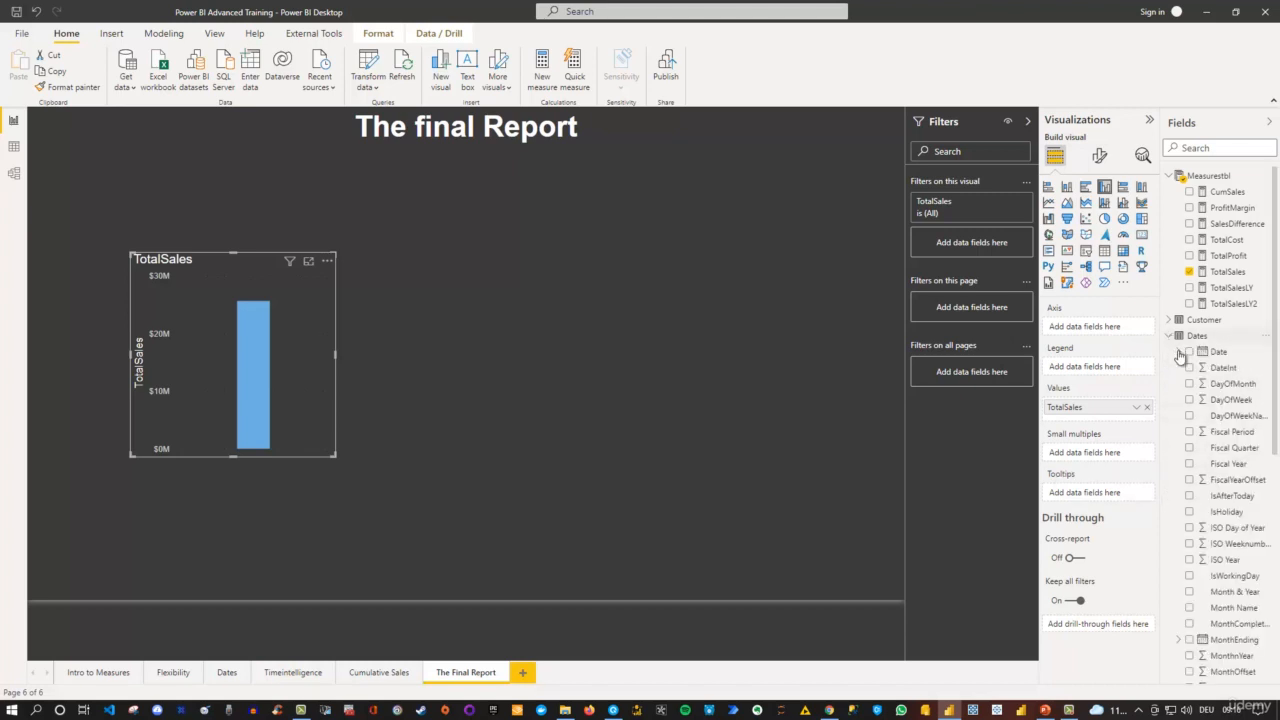
{"action": "left_click", "coordinate": [1190, 353]}
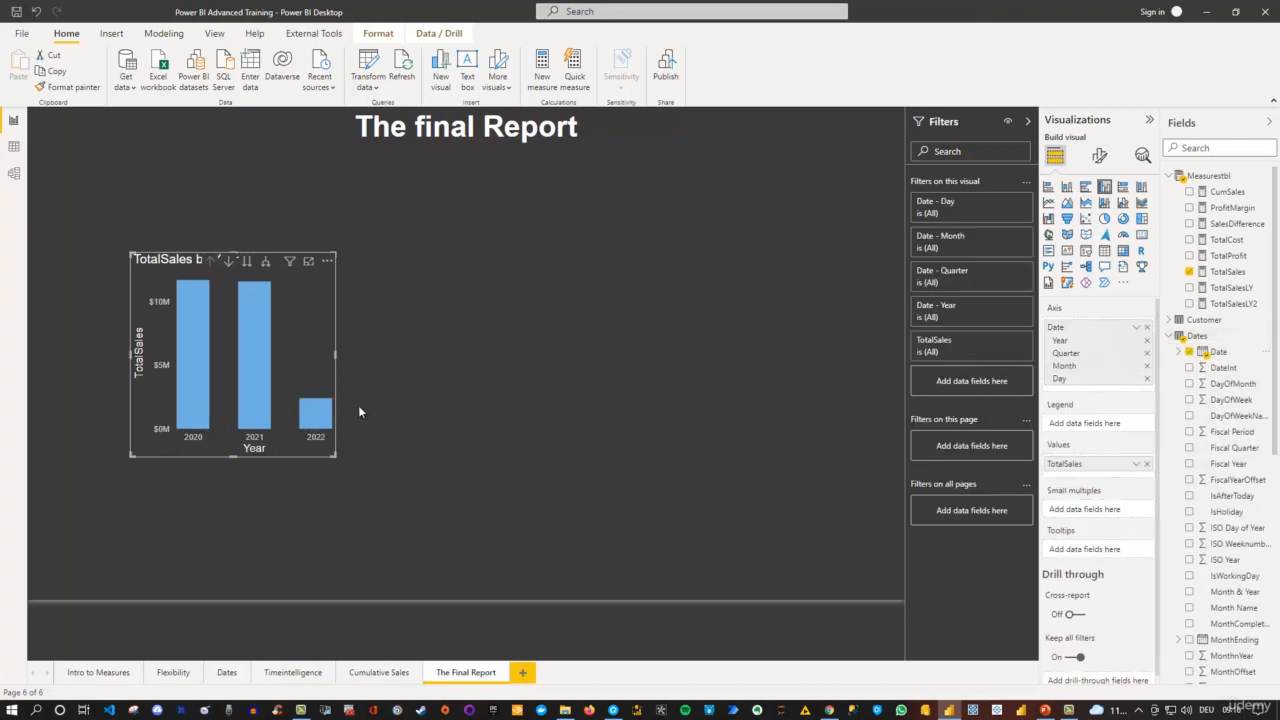
Widen the TotalSales chart and place it in the page's lower-right area, with its date hierarchy expanded to year and quarter.
{"action": "left_click_drag", "start_coordinate": [336, 456], "coordinate": [514, 446]}
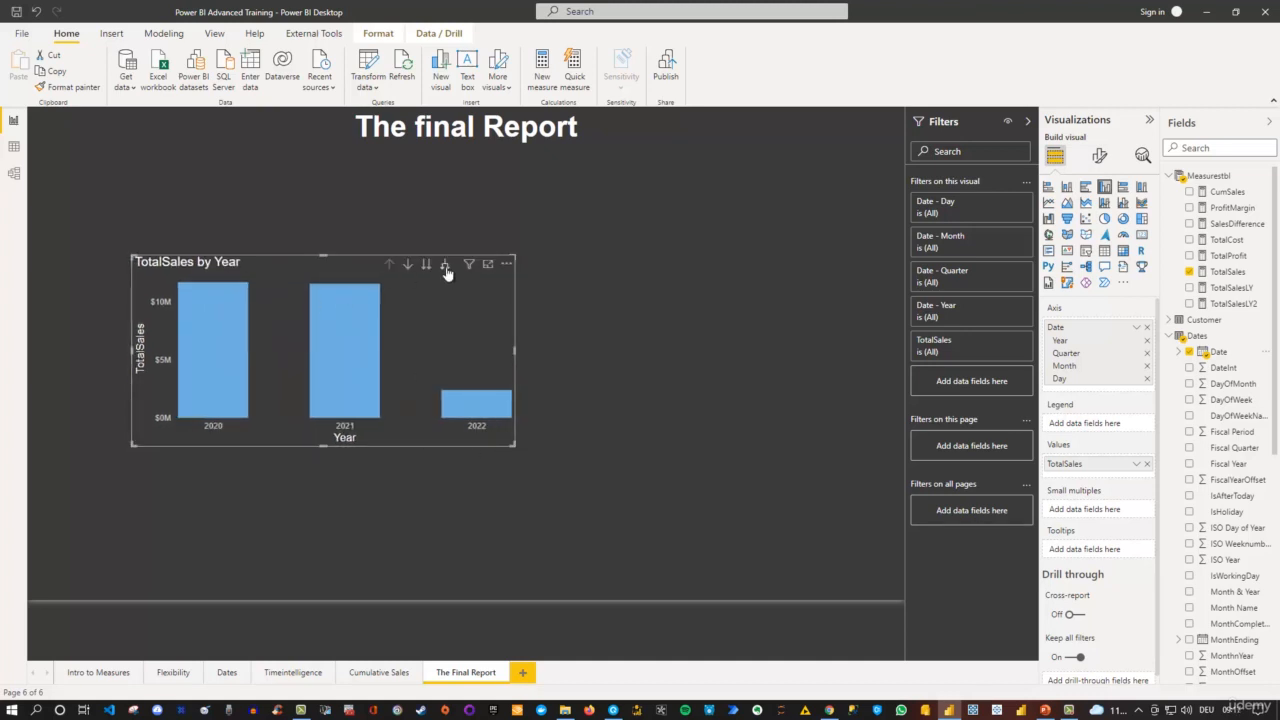
{"action": "left_click", "coordinate": [445, 265]}
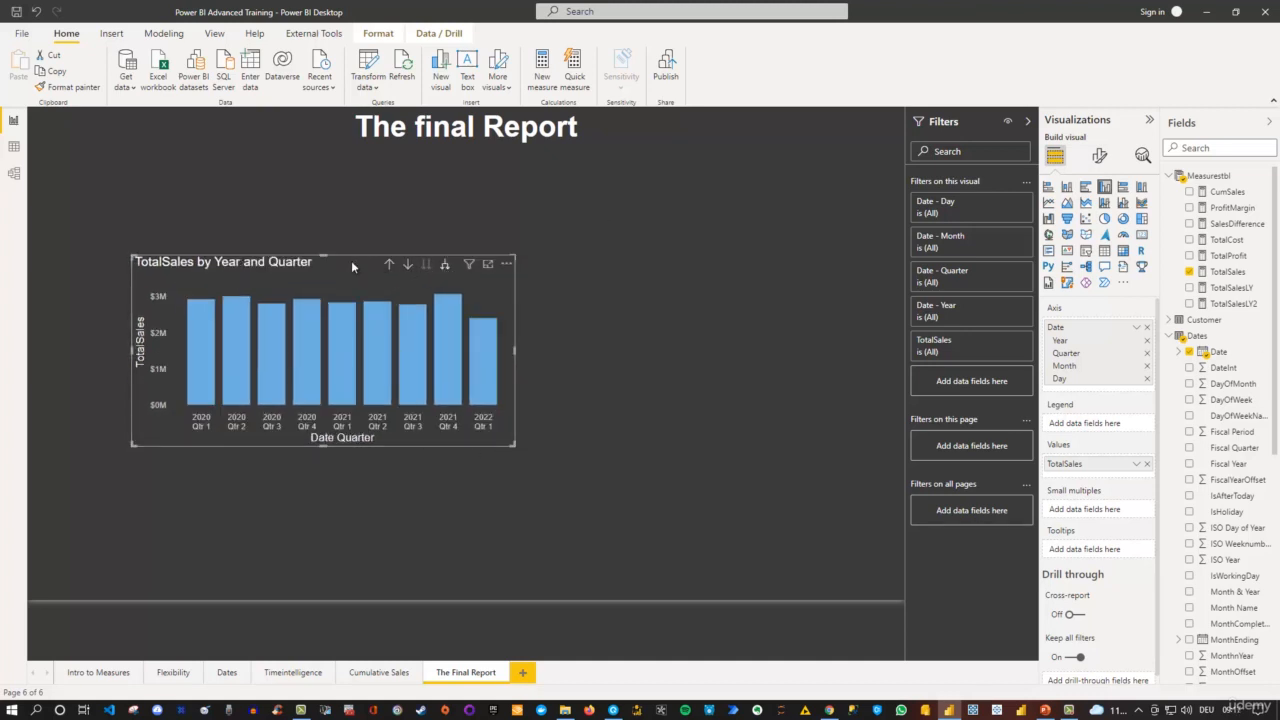
{"action": "left_click_drag", "start_coordinate": [345, 270], "coordinate": [677, 382]}
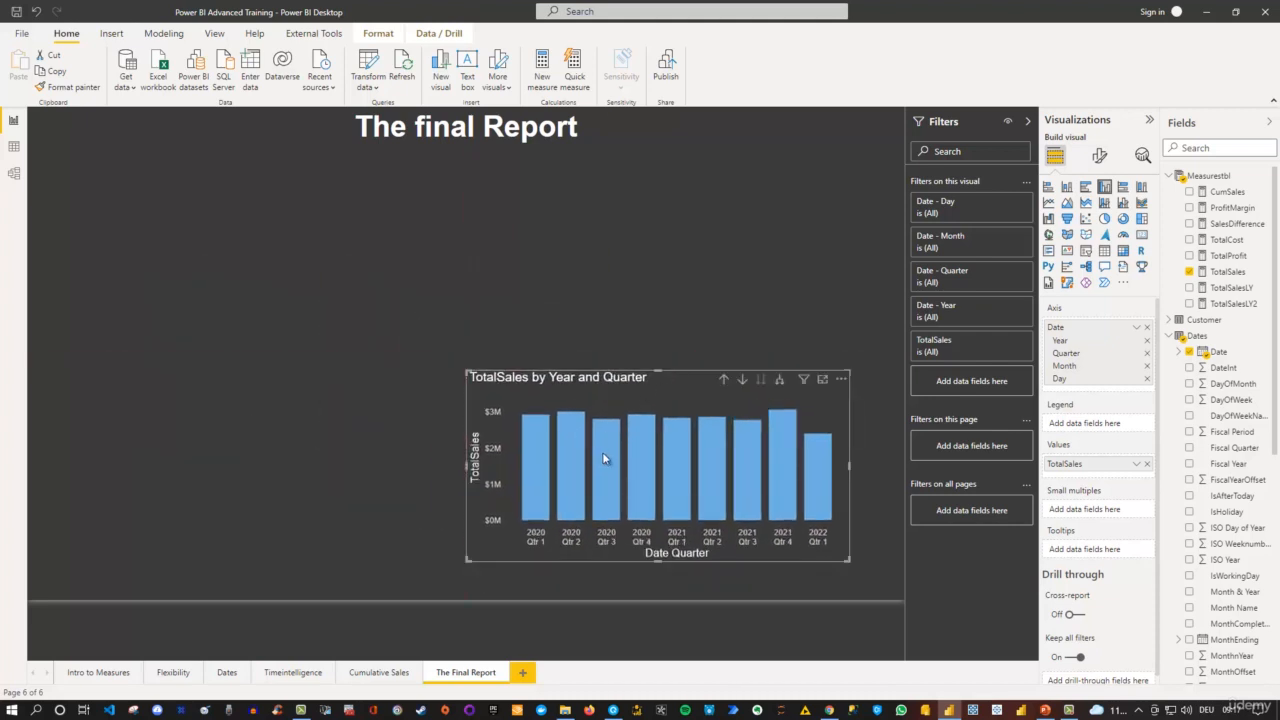
Convert the chart to a line and clustered column chart with ProfitMargin as its line values.
{"action": "mouse_move", "coordinate": [601, 456]}
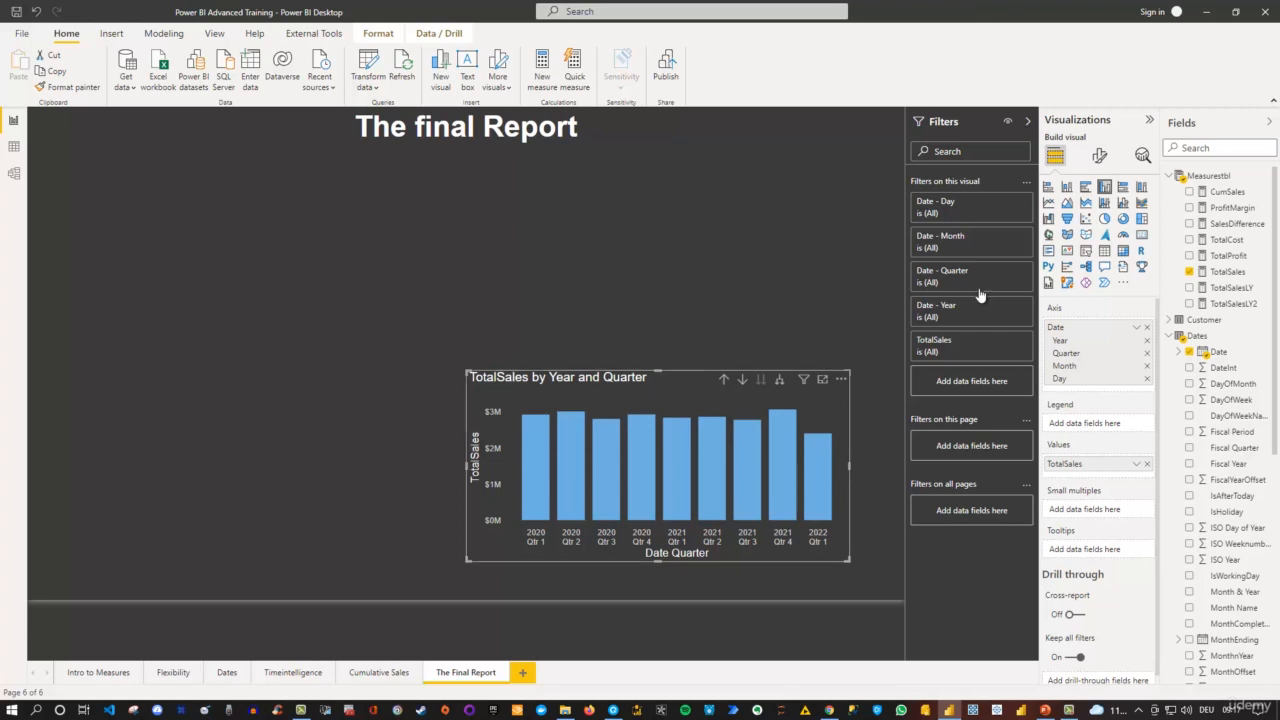
{"action": "left_click", "coordinate": [1124, 204]}
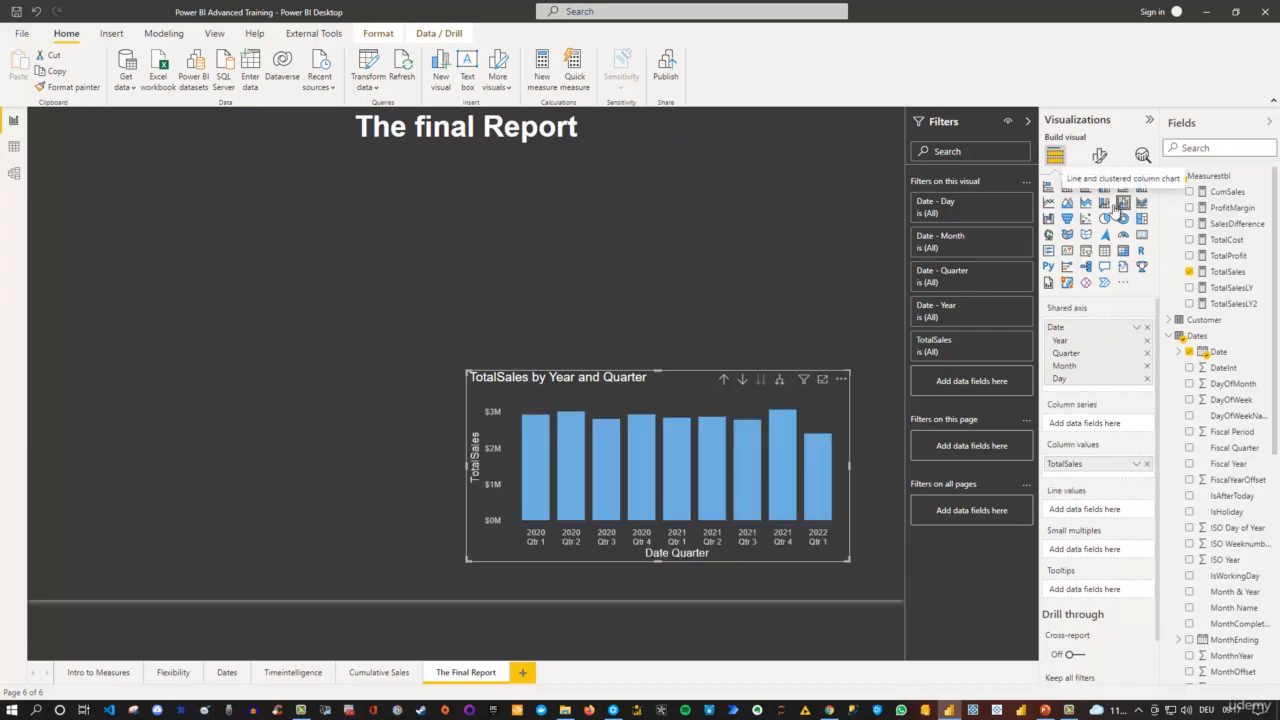
{"action": "mouse_move", "coordinate": [808, 494]}
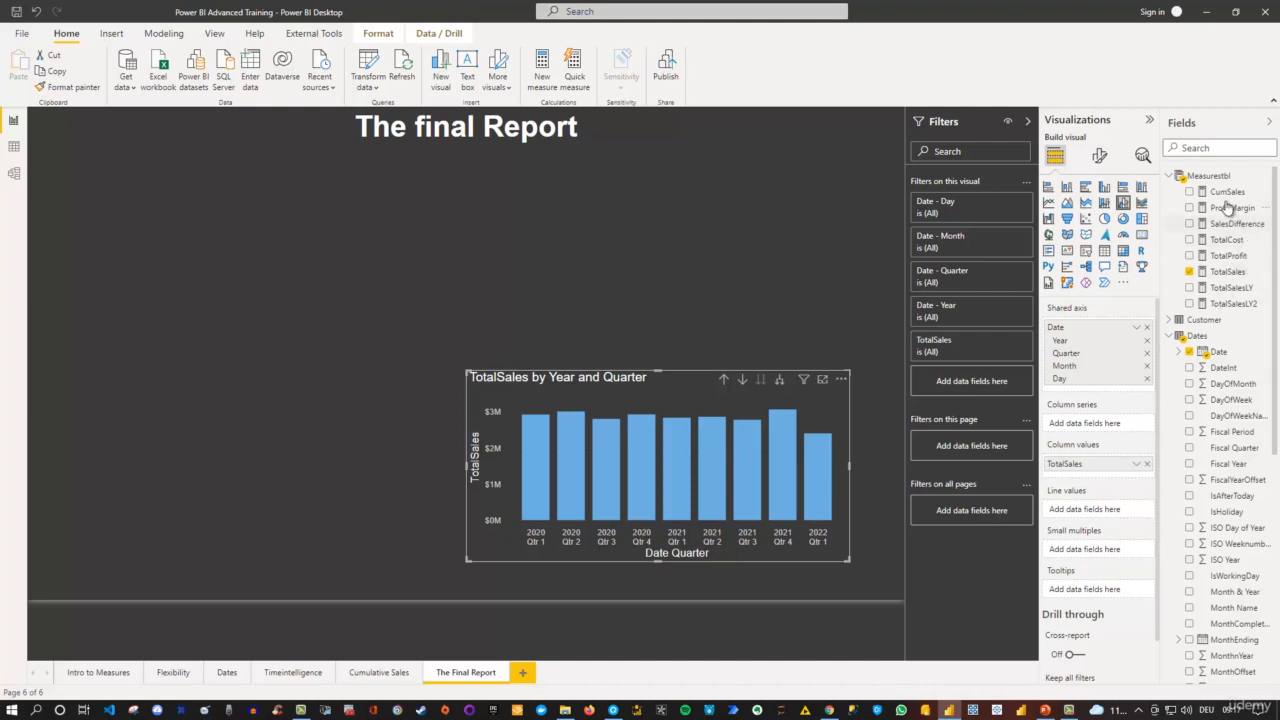
{"action": "left_click_drag", "start_coordinate": [1226, 210], "coordinate": [1100, 510]}
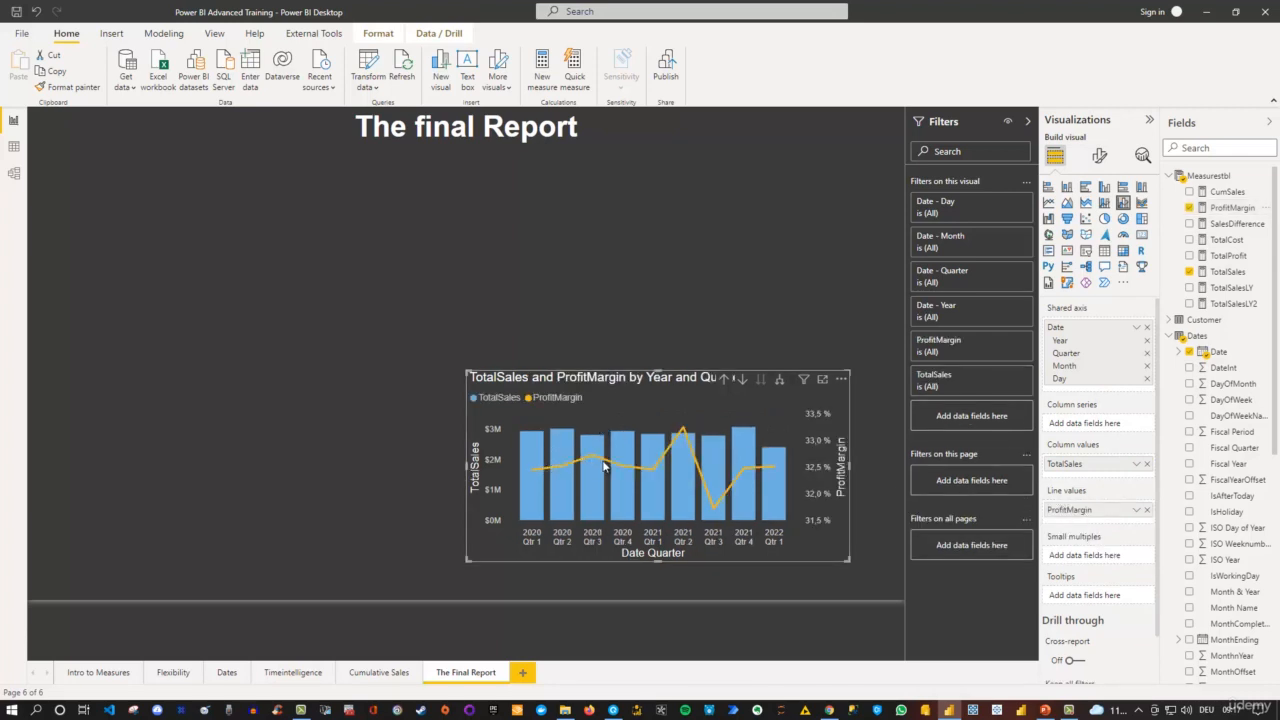
Set the chart legend's line style to Line and markers.
{"action": "mouse_move", "coordinate": [603, 466]}
{"action": "left_click", "coordinate": [1097, 157]}
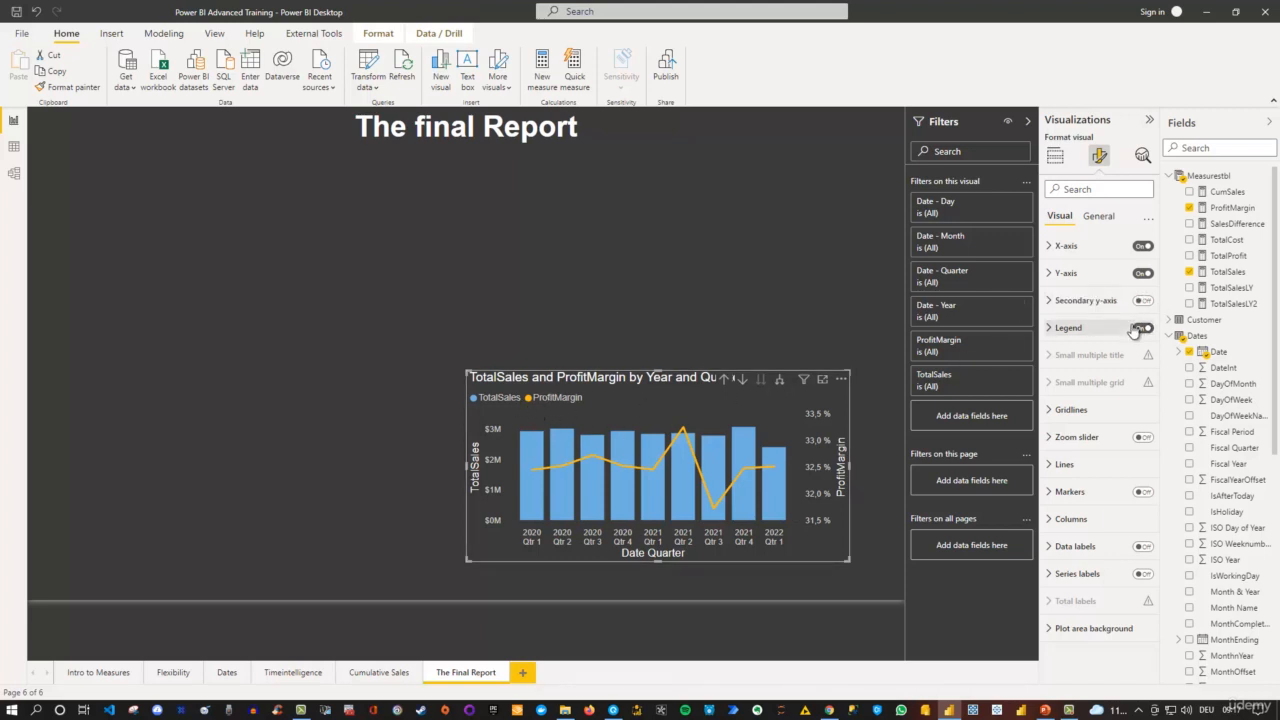
{"action": "left_click", "coordinate": [1055, 329]}
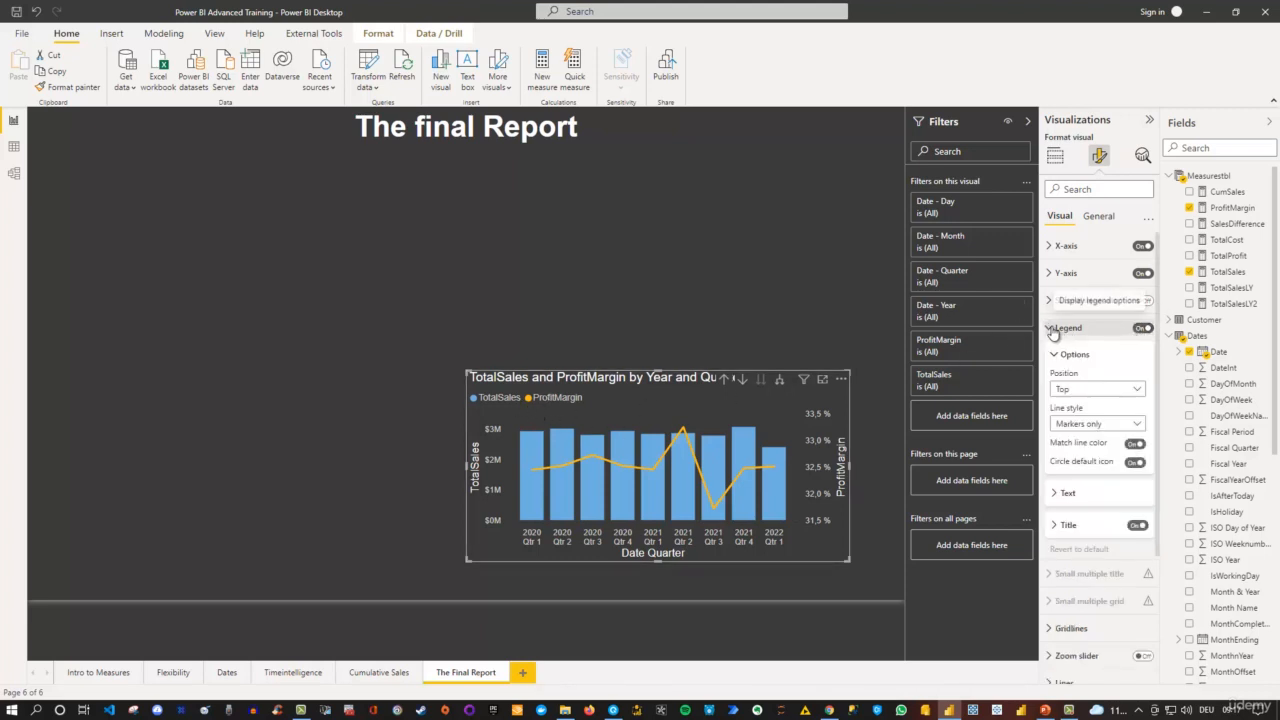
{"action": "left_click", "coordinate": [1096, 429]}
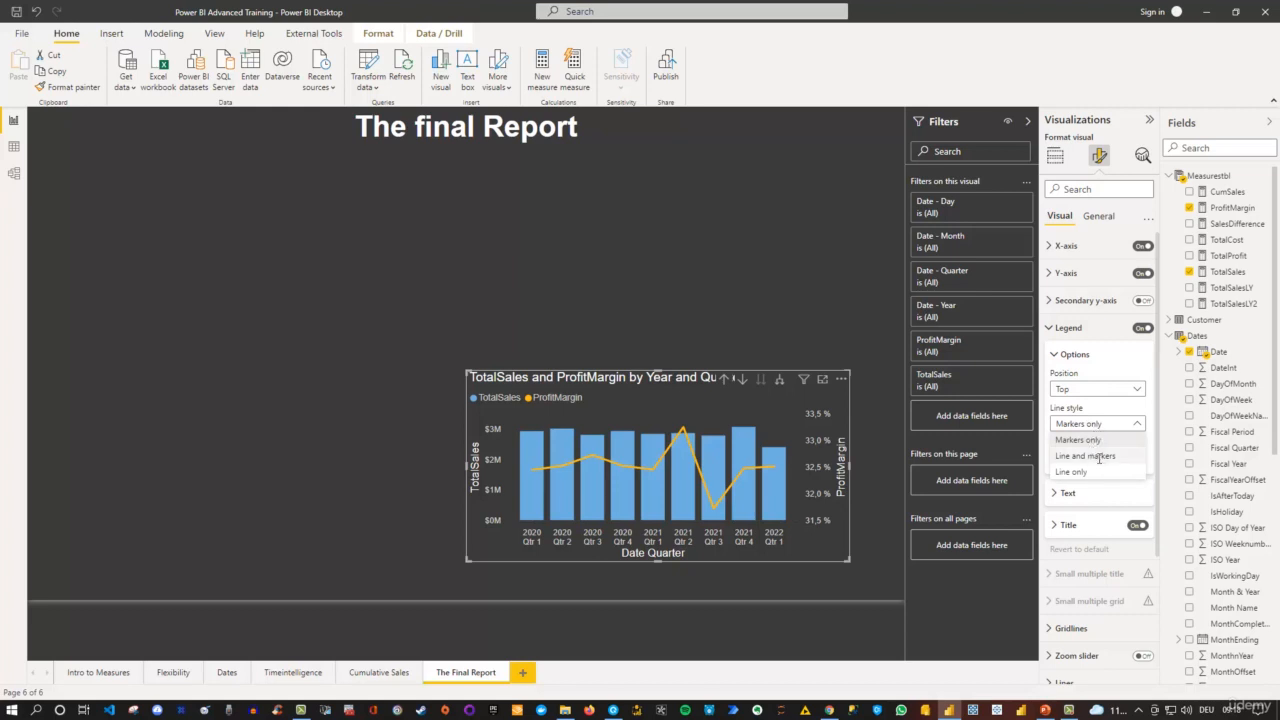
{"action": "left_click", "coordinate": [1099, 456]}
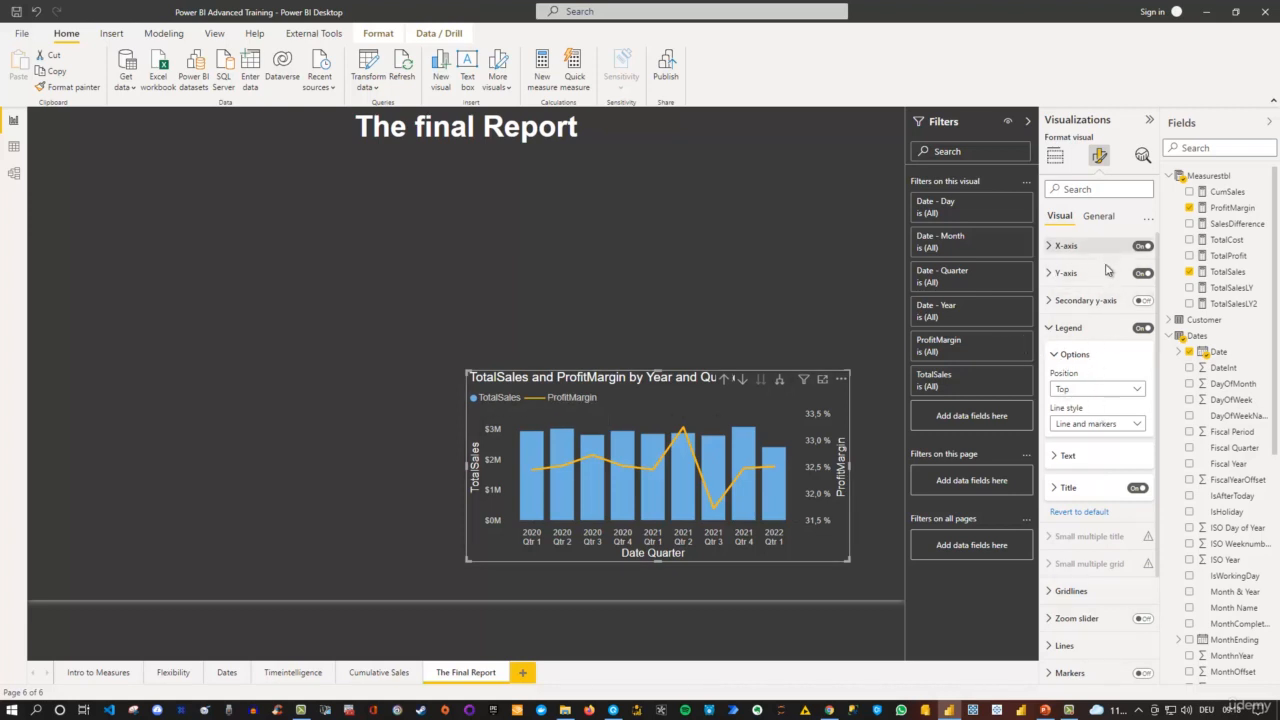
{"action": "left_click", "coordinate": [1051, 329]}
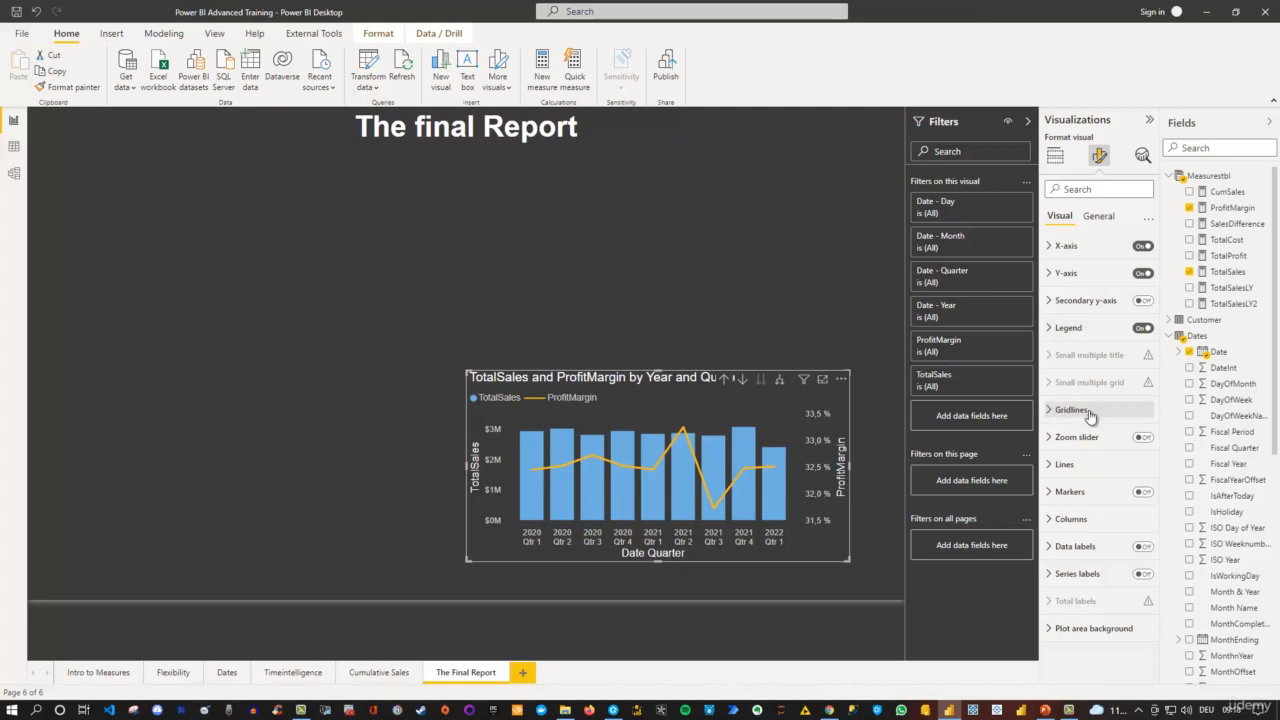
Turn on markers for the ProfitMargin line and set their shape to the diamond.
{"action": "left_click", "coordinate": [1143, 492]}
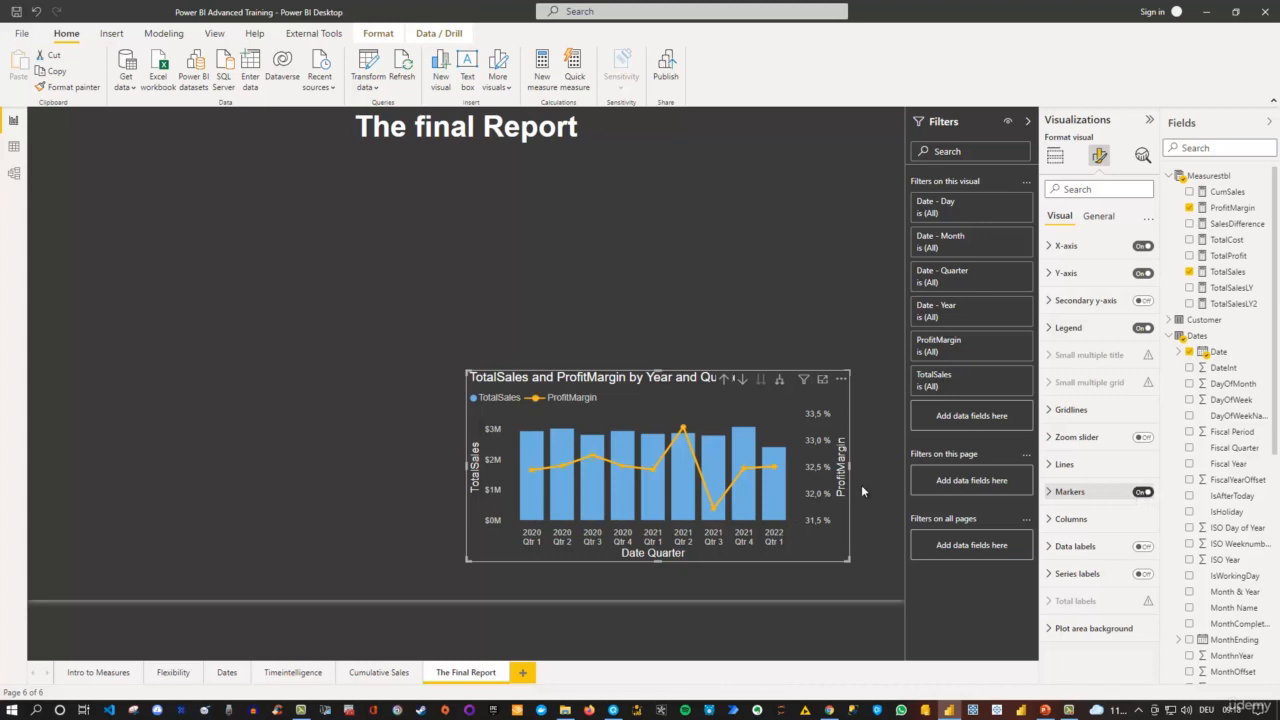
{"action": "left_click", "coordinate": [1062, 492]}
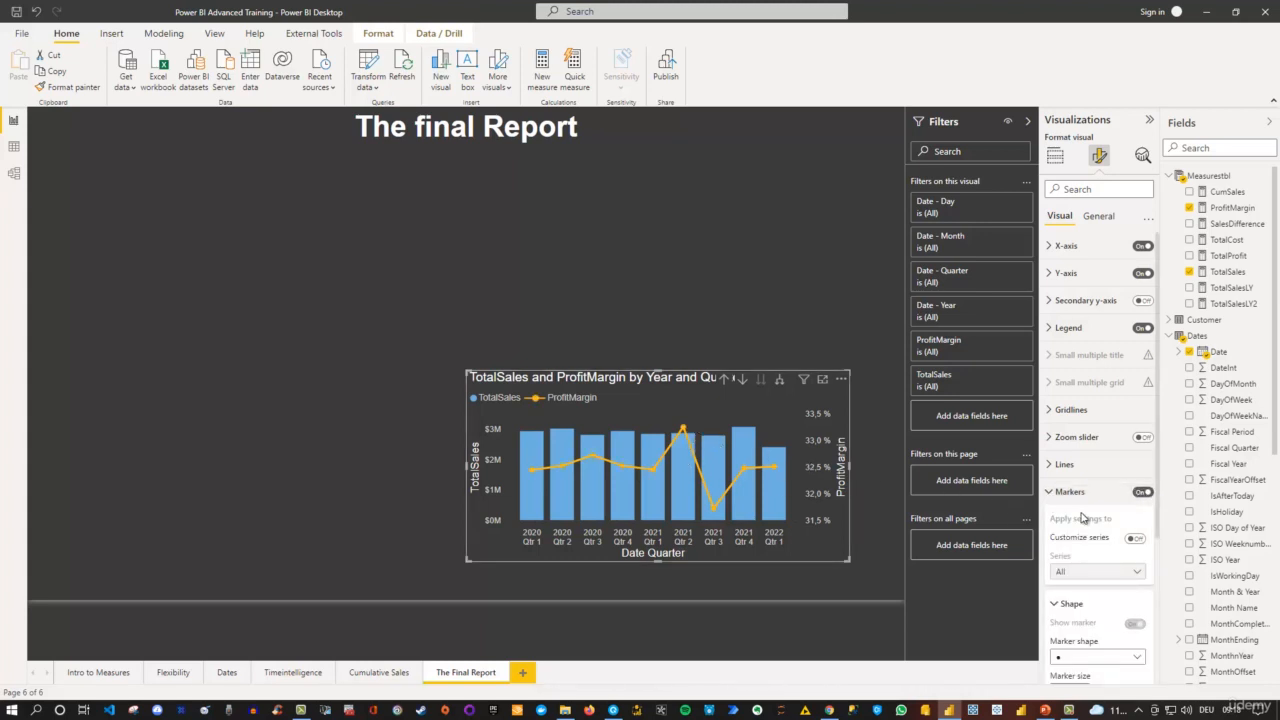
{"action": "scroll", "coordinate": [1081, 513], "scroll_direction": "down", "scroll_amount": 3}
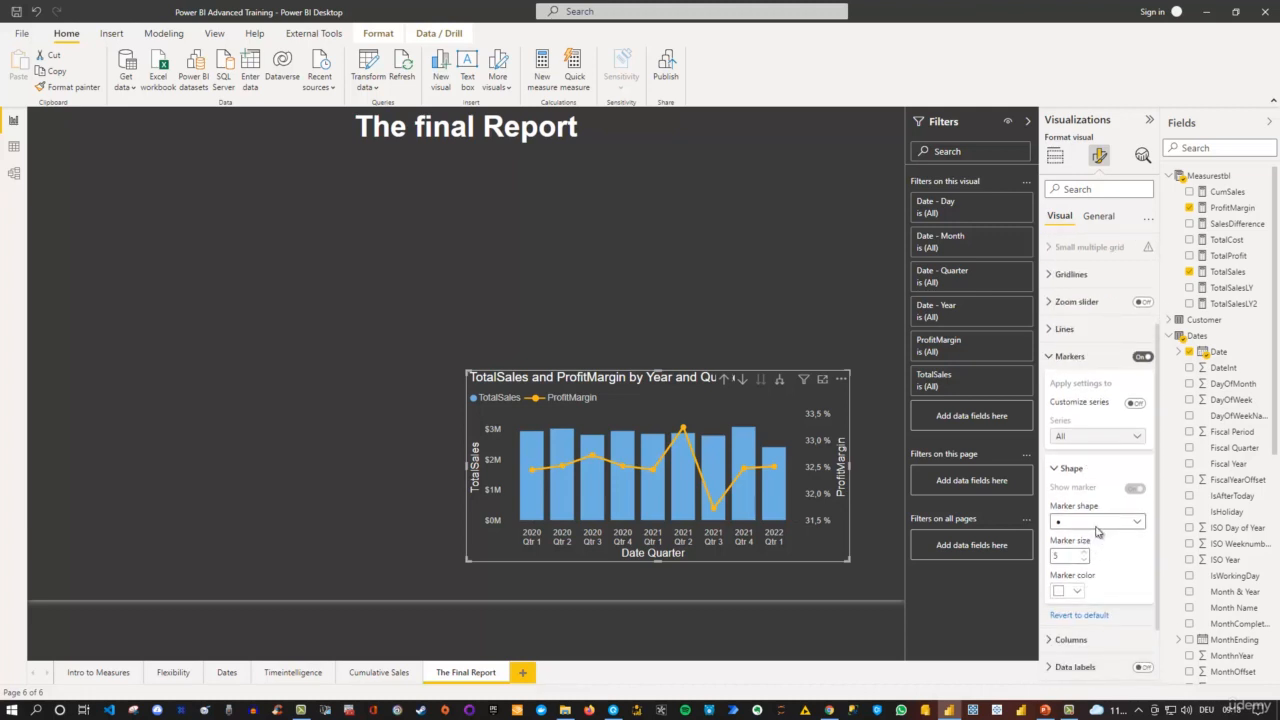
{"action": "left_click", "coordinate": [1095, 523]}
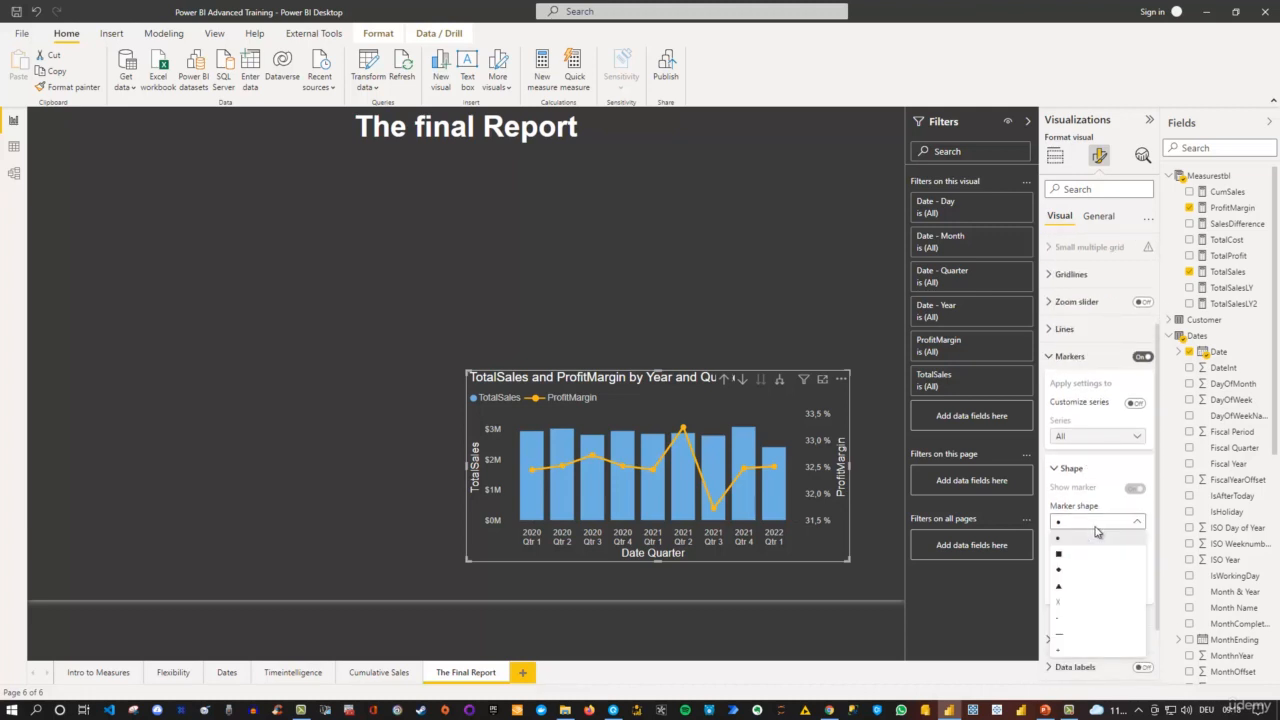
{"action": "left_click", "coordinate": [1072, 572]}
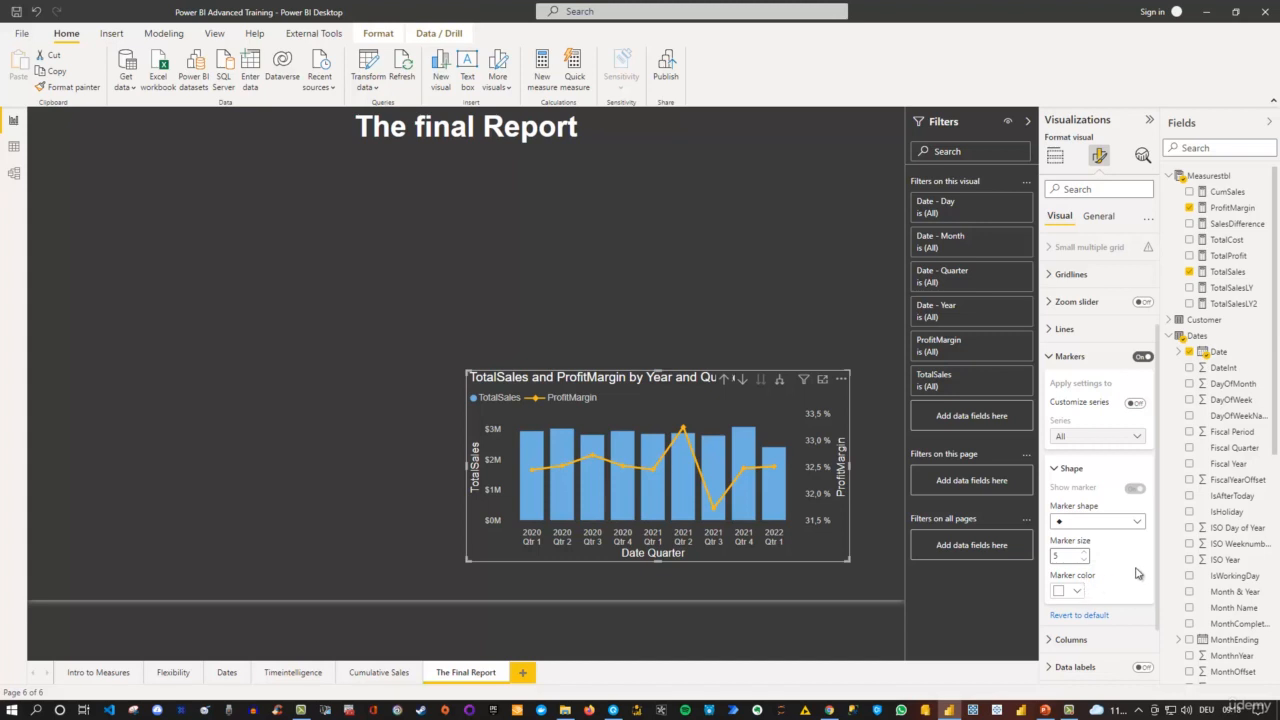
{"action": "scroll", "coordinate": [1136, 565], "scroll_direction": "up", "scroll_amount": 3}
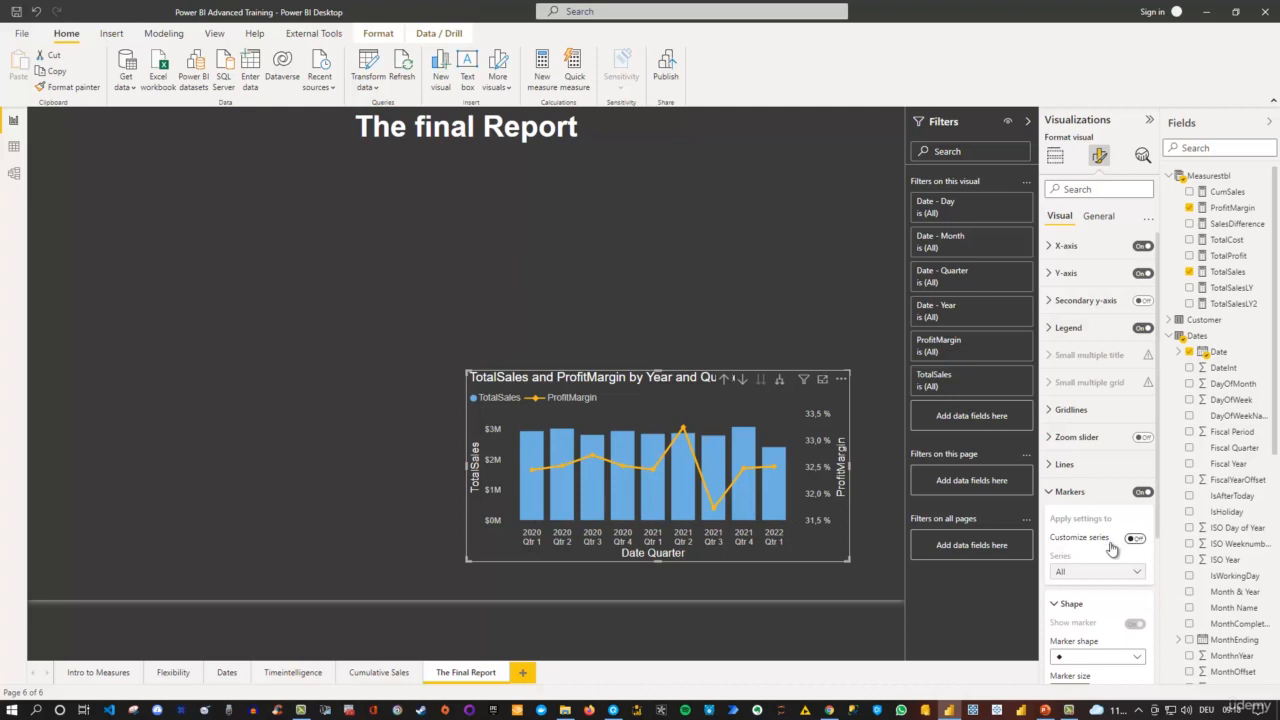
{"action": "mouse_move", "coordinate": [585, 461]}
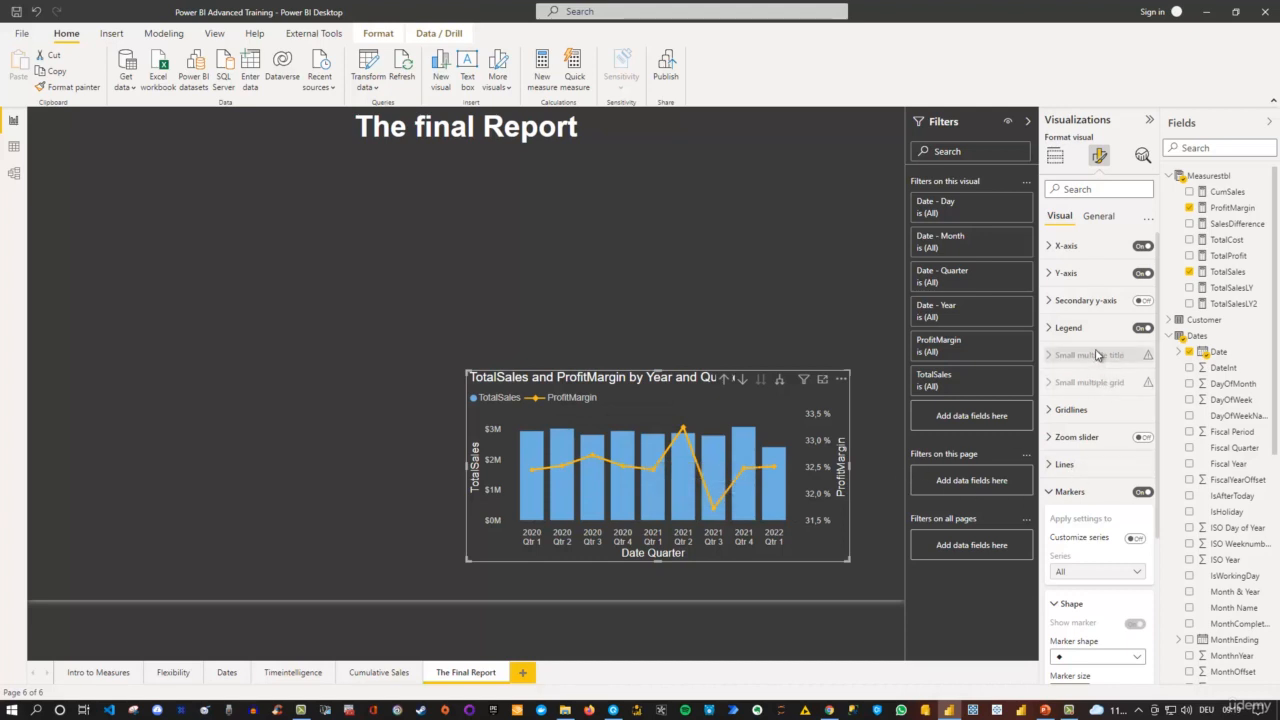
{"action": "left_click", "coordinate": [1050, 492]}
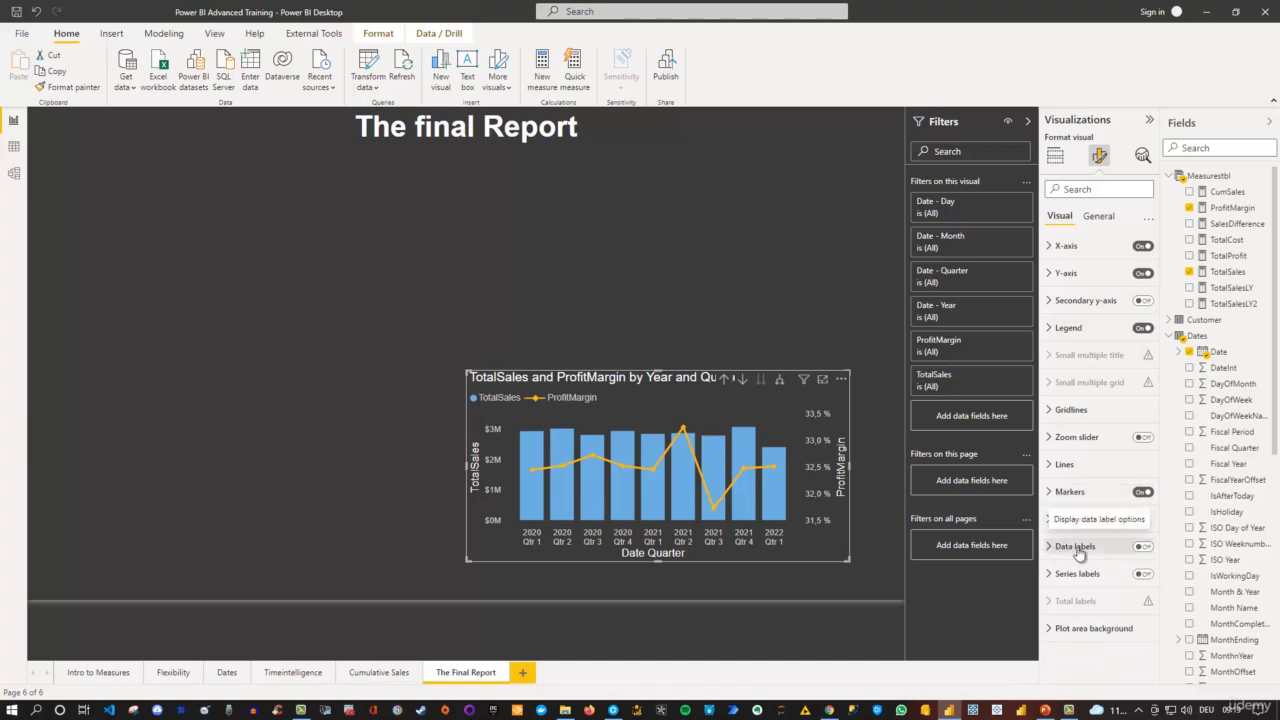
Turn on the combo chart's data labels, widen the chart toward its left side, and shift it slightly up and right.
{"action": "left_click", "coordinate": [1143, 549]}
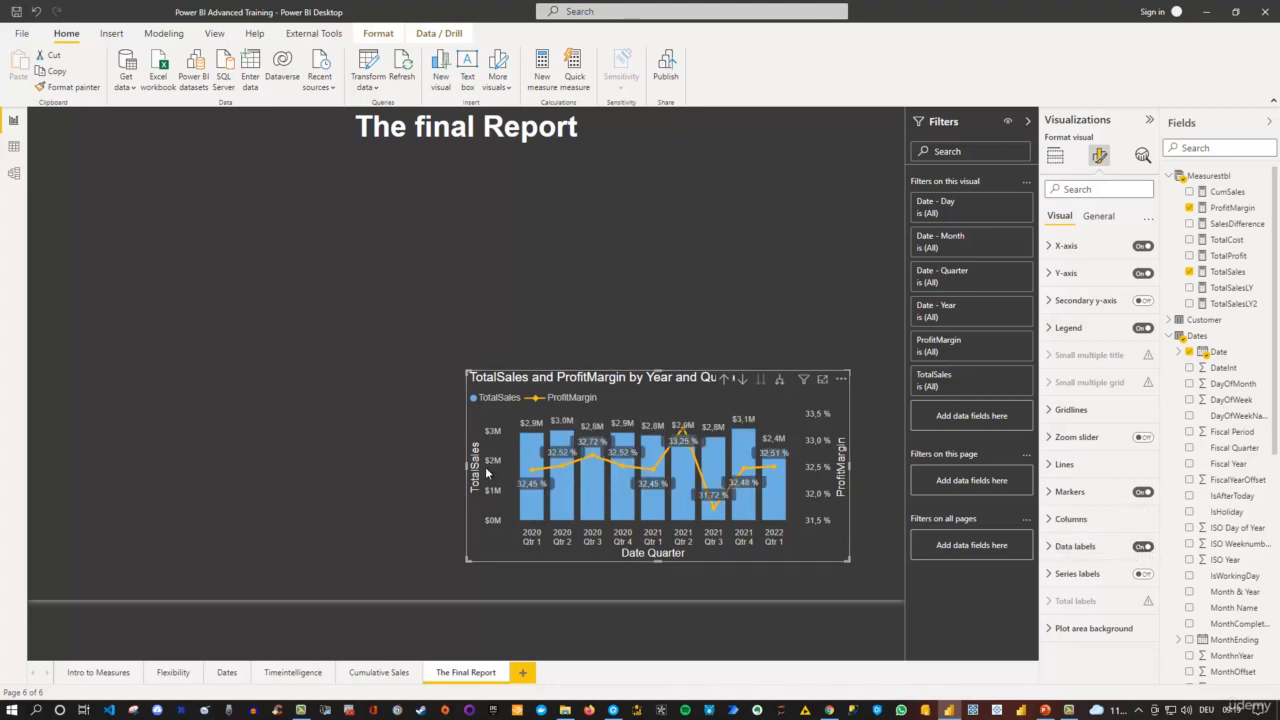
{"action": "left_click_drag", "start_coordinate": [457, 463], "coordinate": [392, 463]}
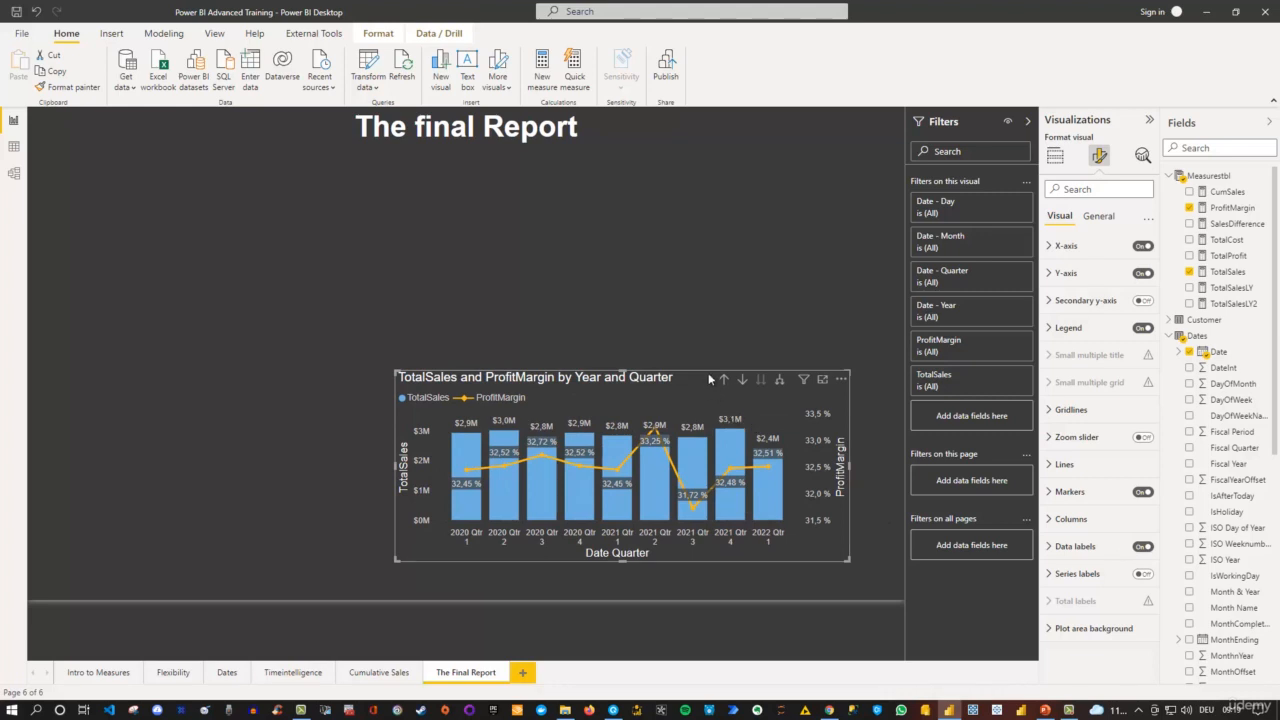
{"action": "left_click_drag", "start_coordinate": [700, 382], "coordinate": [716, 377]}
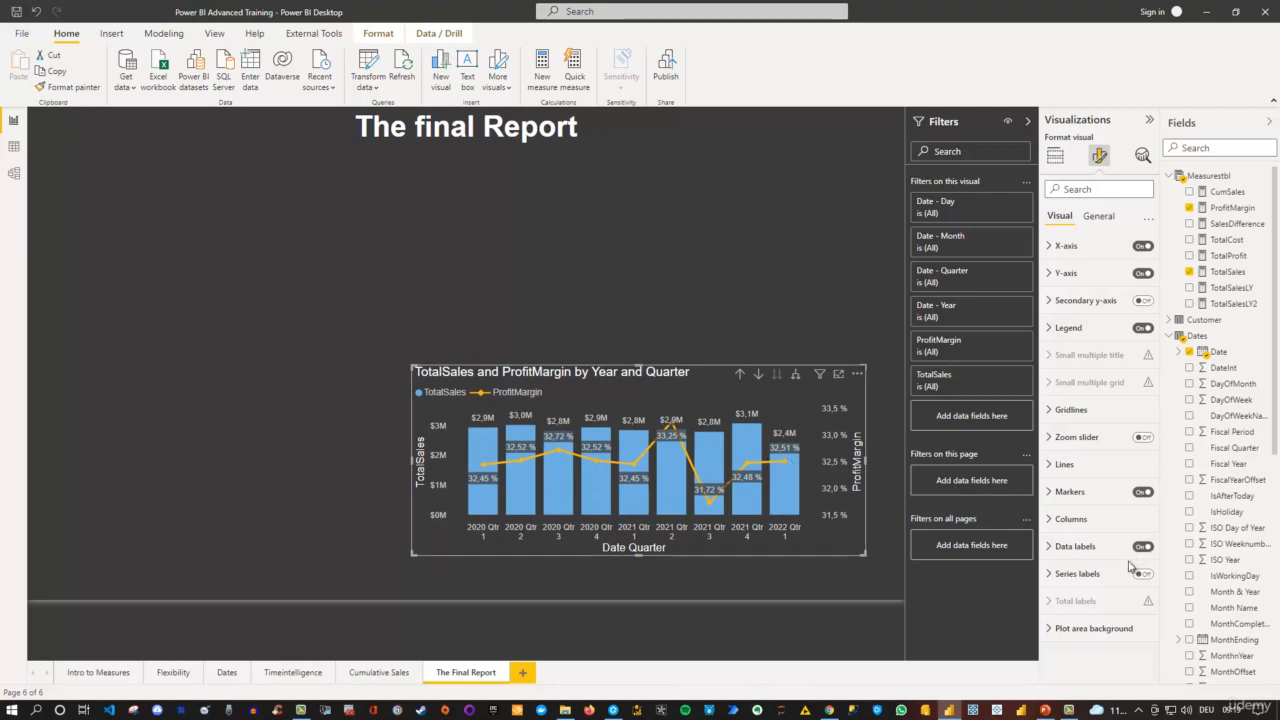
Try the Above position for the line's data labels and set the position back to Auto.
{"action": "left_click", "coordinate": [1052, 548]}
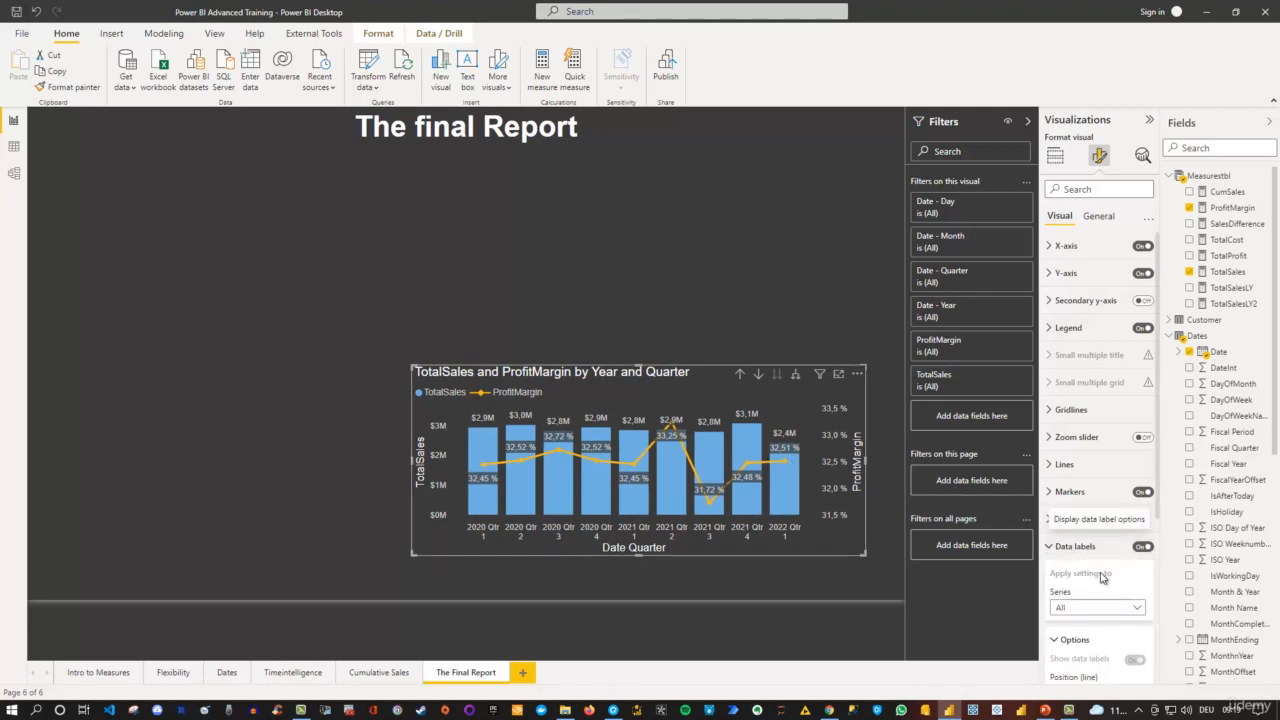
{"action": "scroll", "coordinate": [1130, 575], "scroll_direction": "down", "scroll_amount": 3}
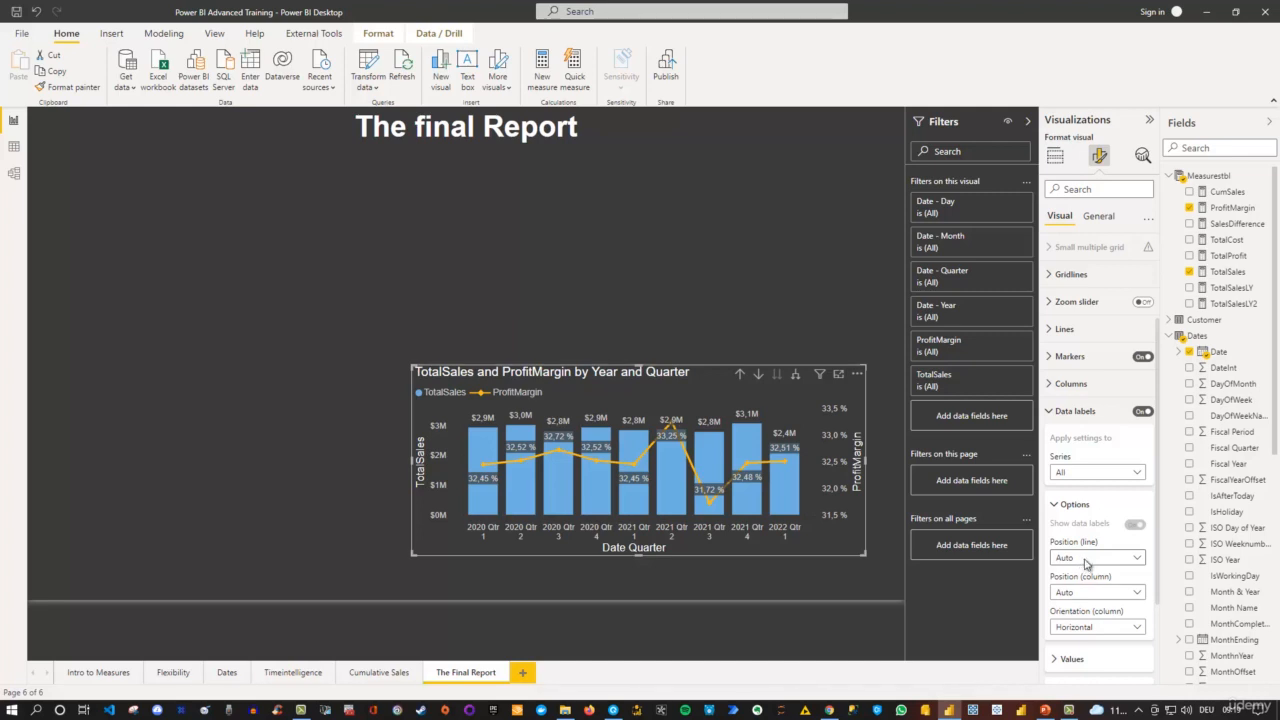
{"action": "left_click", "coordinate": [1086, 565]}
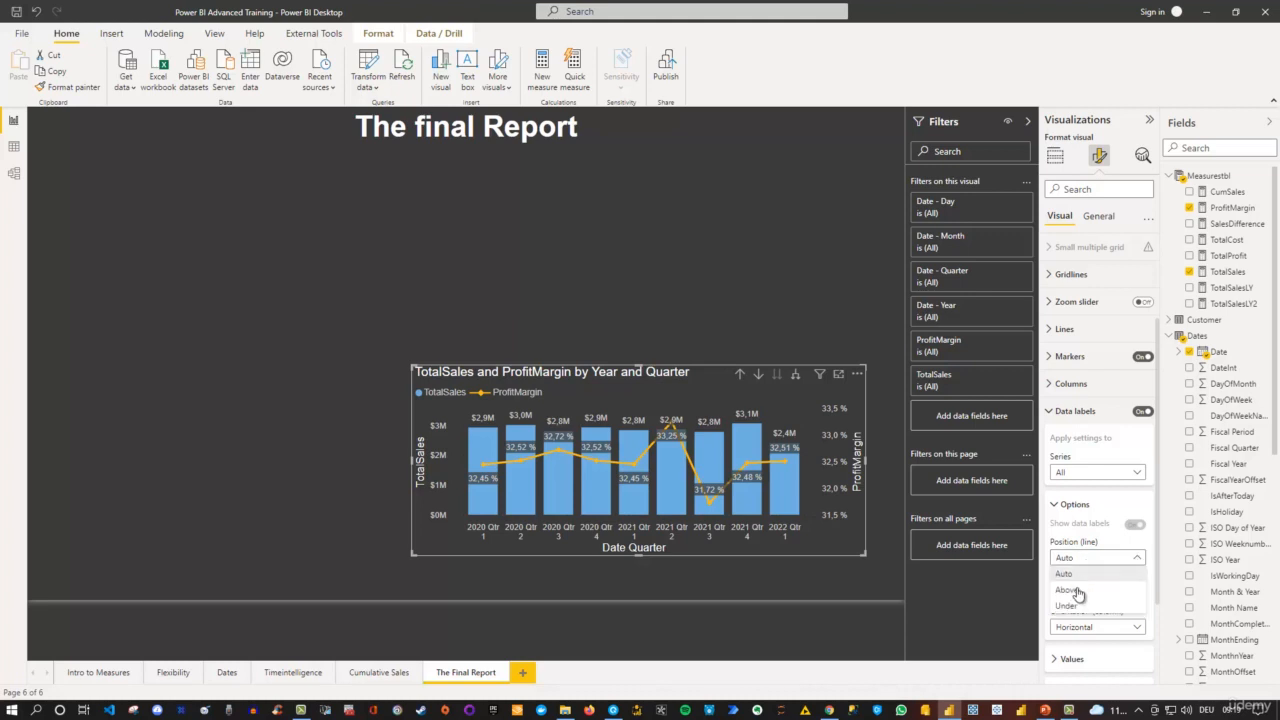
{"action": "left_click", "coordinate": [1075, 593]}
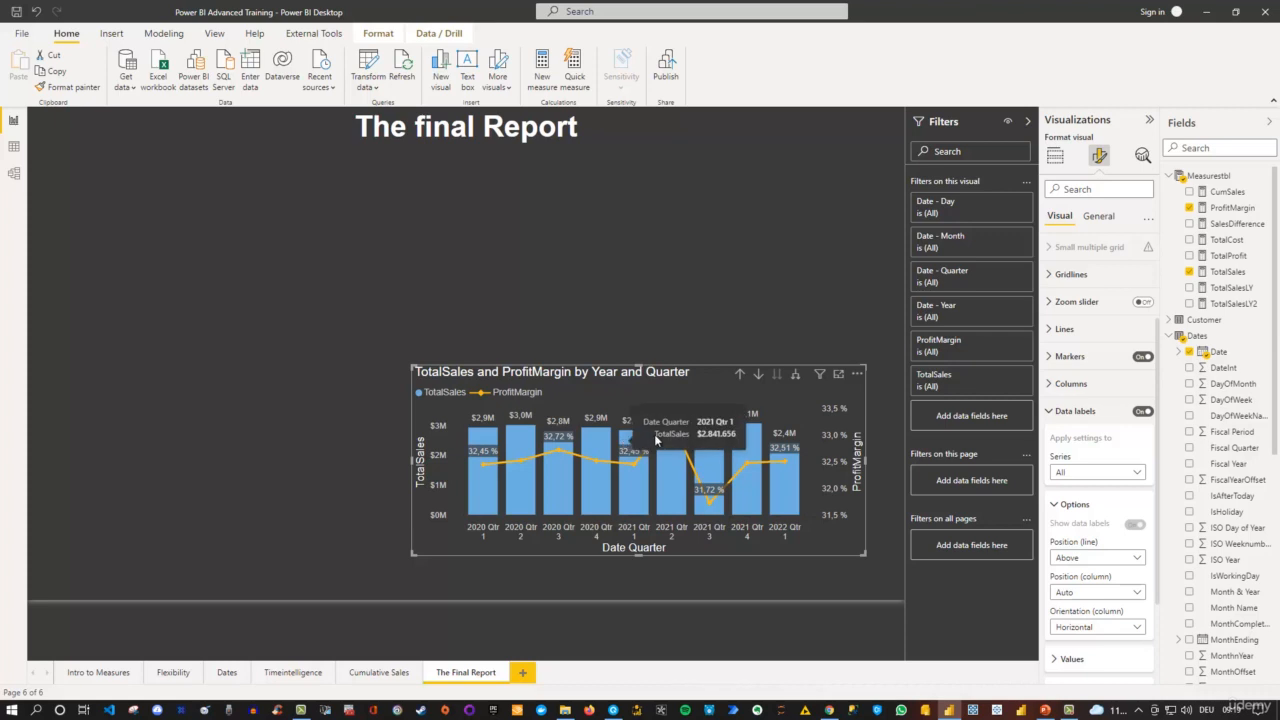
{"action": "mouse_move", "coordinate": [671, 427]}
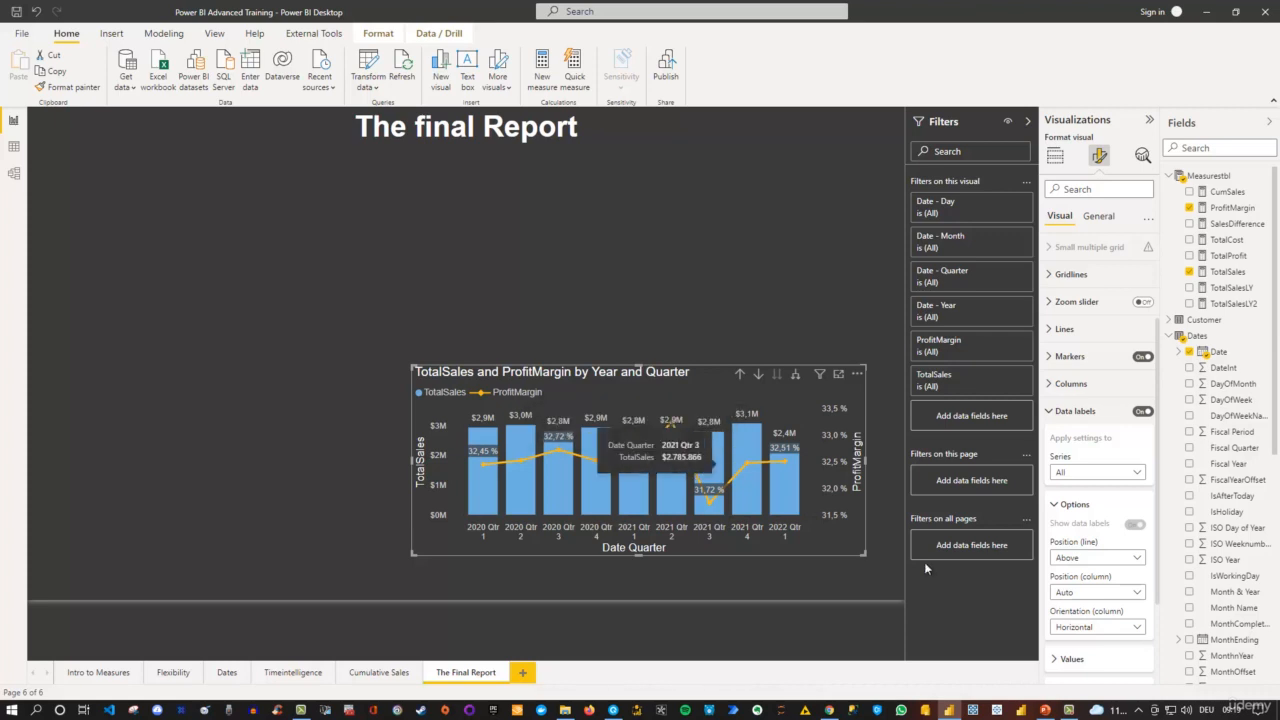
{"action": "left_click", "coordinate": [1073, 561]}
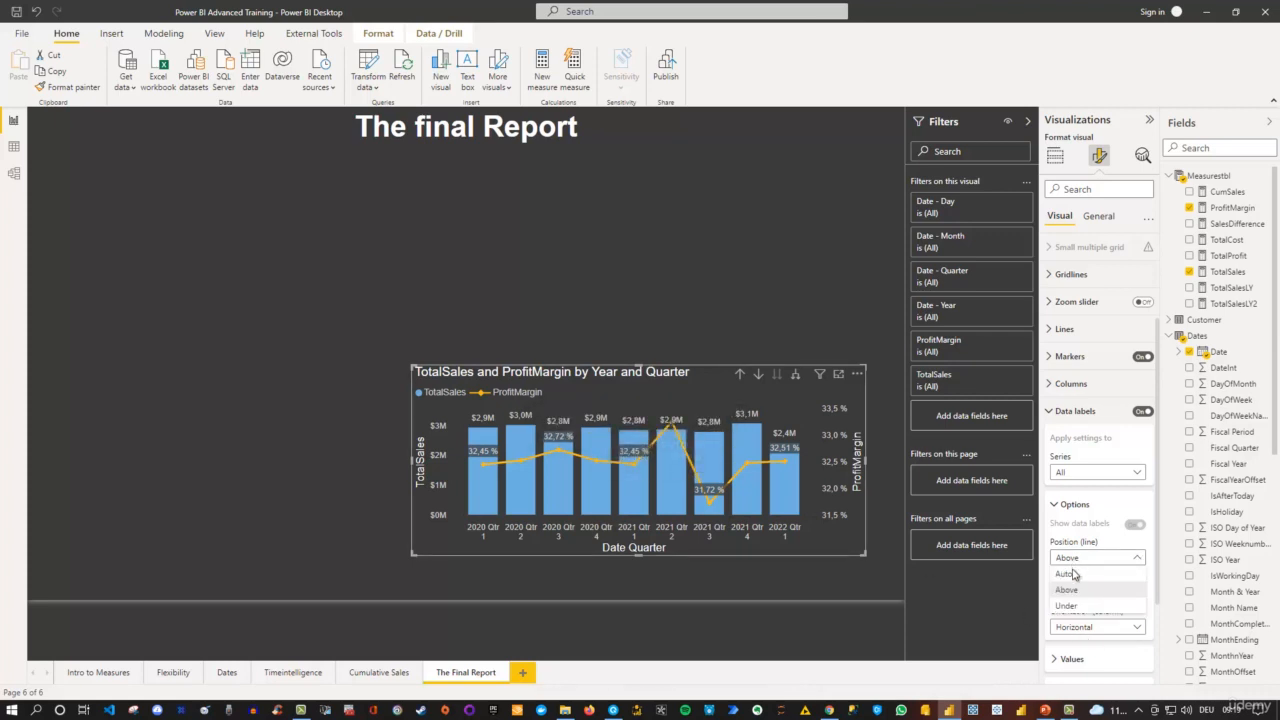
{"action": "left_click", "coordinate": [1067, 574]}
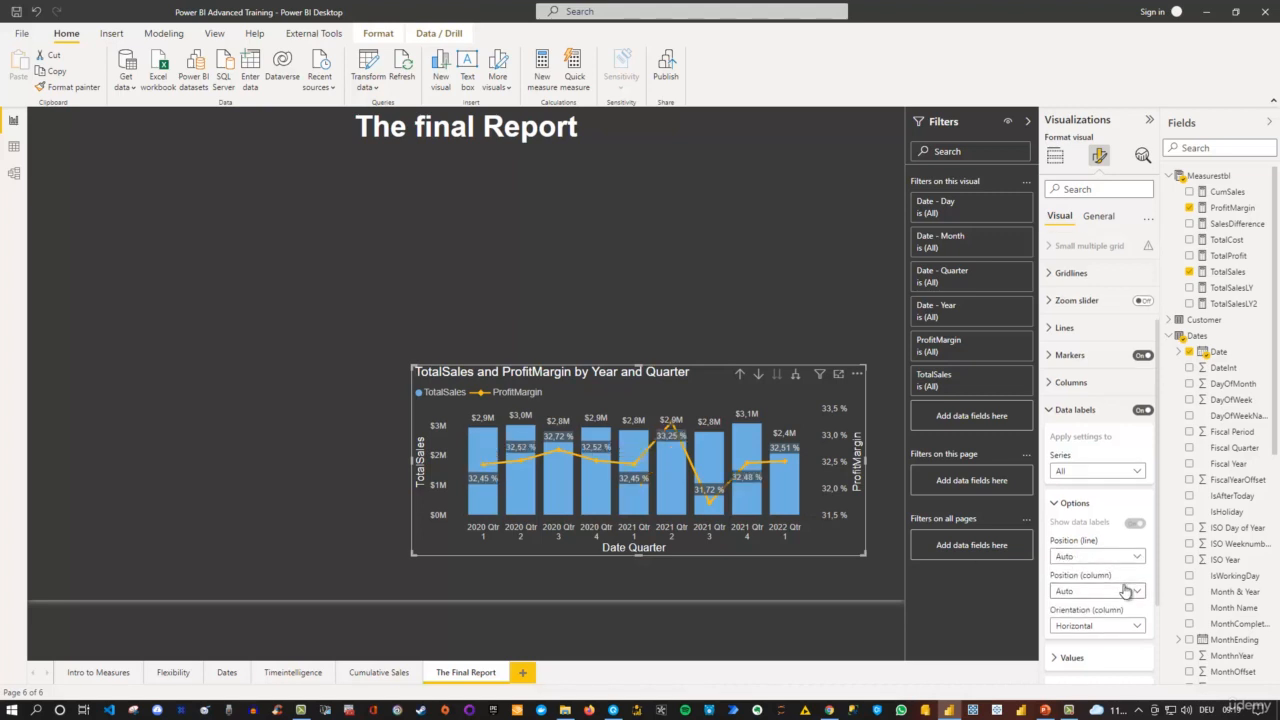
{"action": "scroll", "coordinate": [1123, 586], "scroll_direction": "down", "scroll_amount": 1}
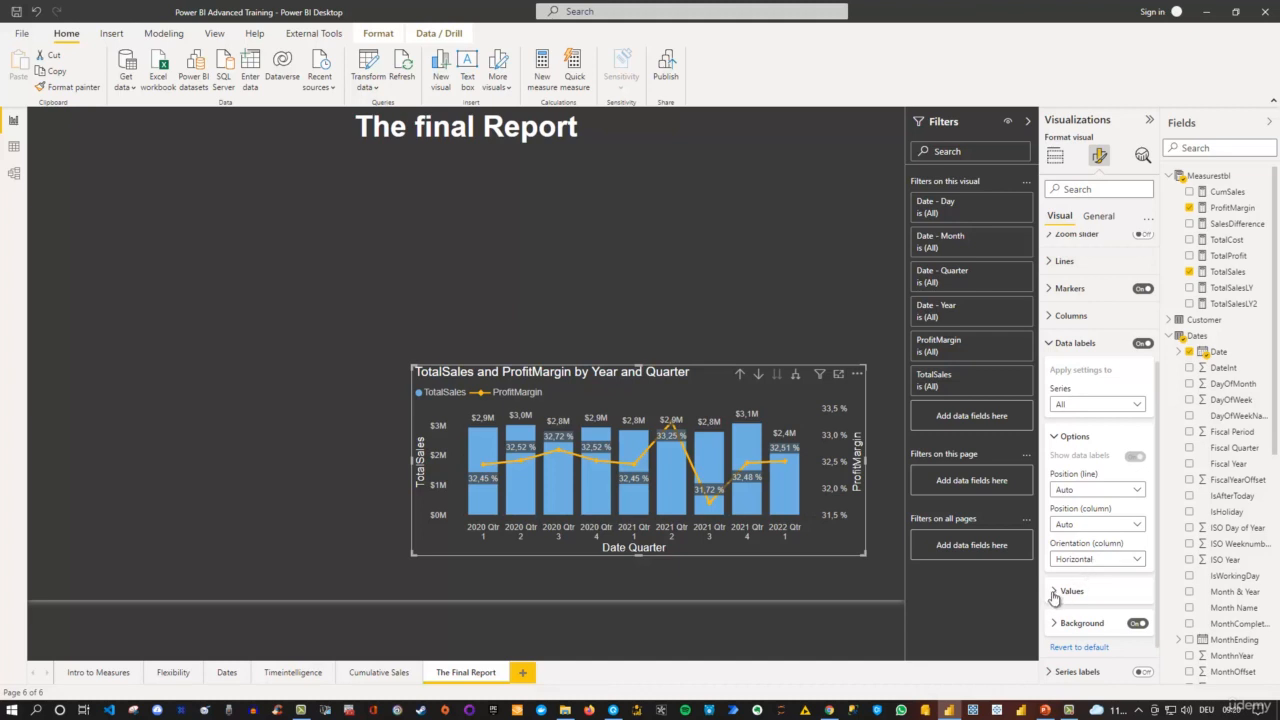
{"action": "left_click", "coordinate": [1056, 591]}
{"action": "scroll", "coordinate": [1108, 597], "scroll_direction": "down", "scroll_amount": 1}
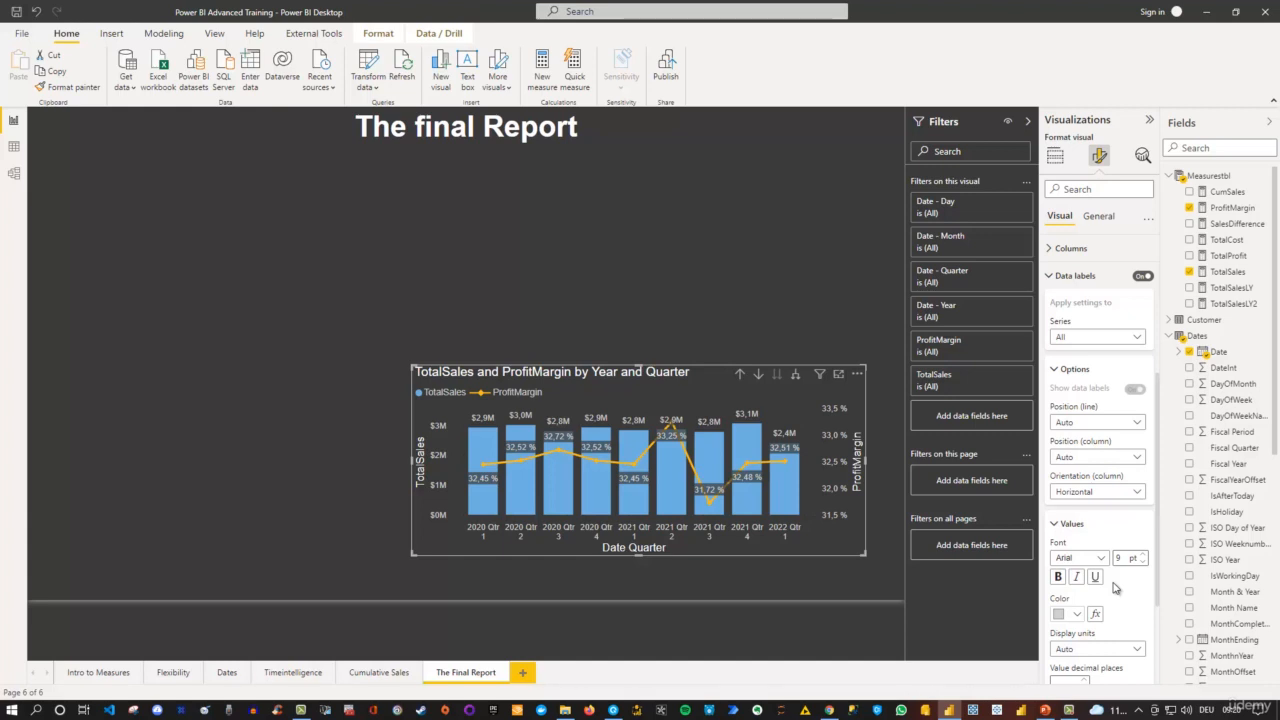
{"action": "scroll", "coordinate": [1115, 588], "scroll_direction": "down", "scroll_amount": 1}
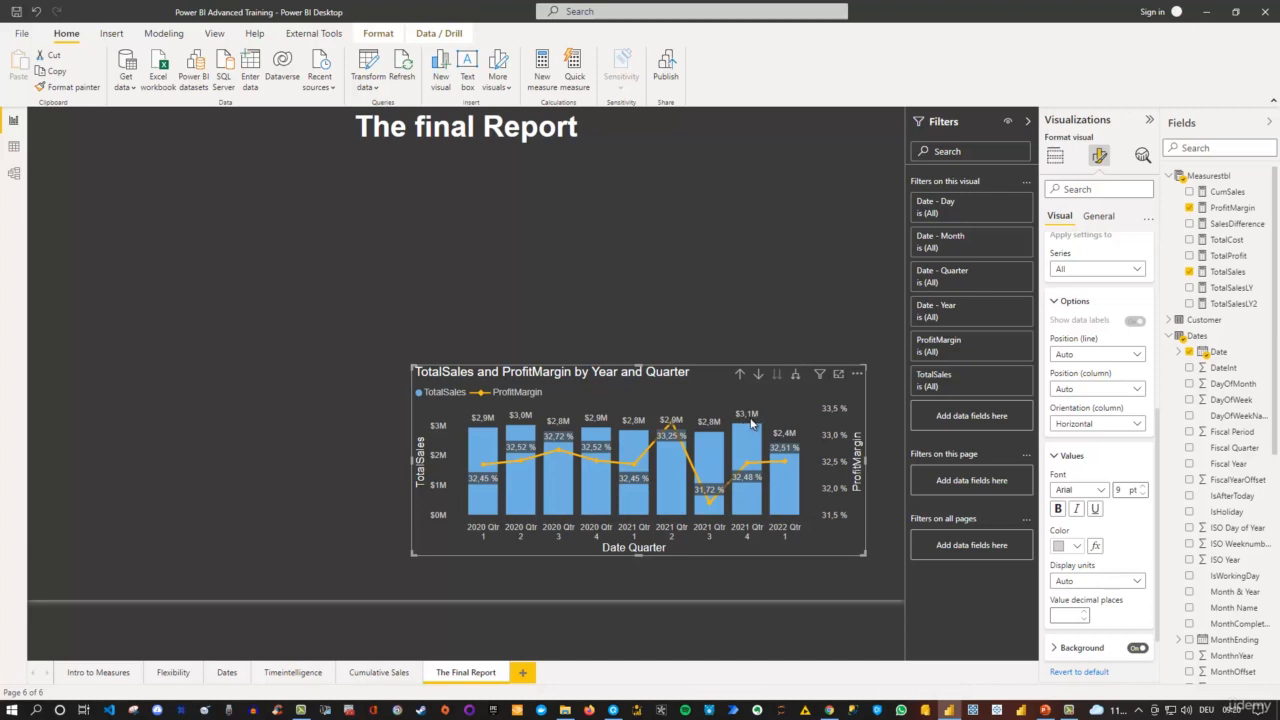
Create a donut chart with the TotalProfit measure as values and Product Name from the Product table as legend.
{"action": "left_click", "coordinate": [670, 314]}
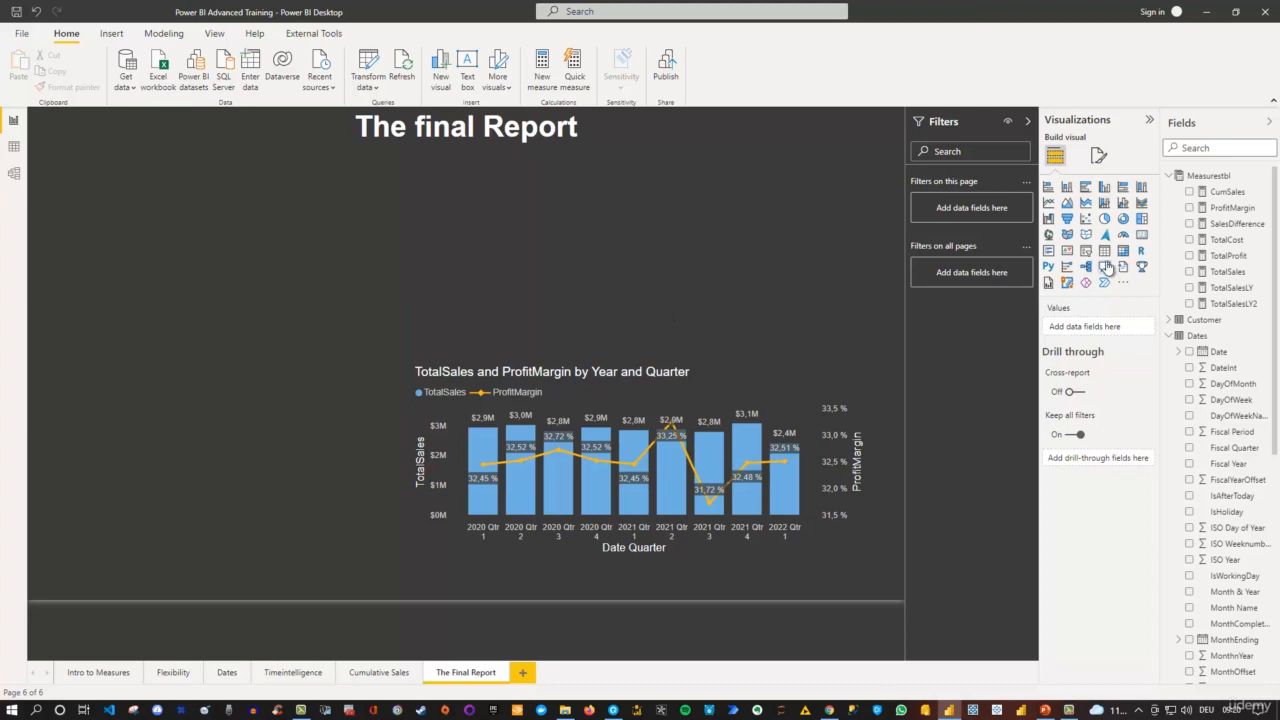
{"action": "left_click", "coordinate": [1125, 220]}
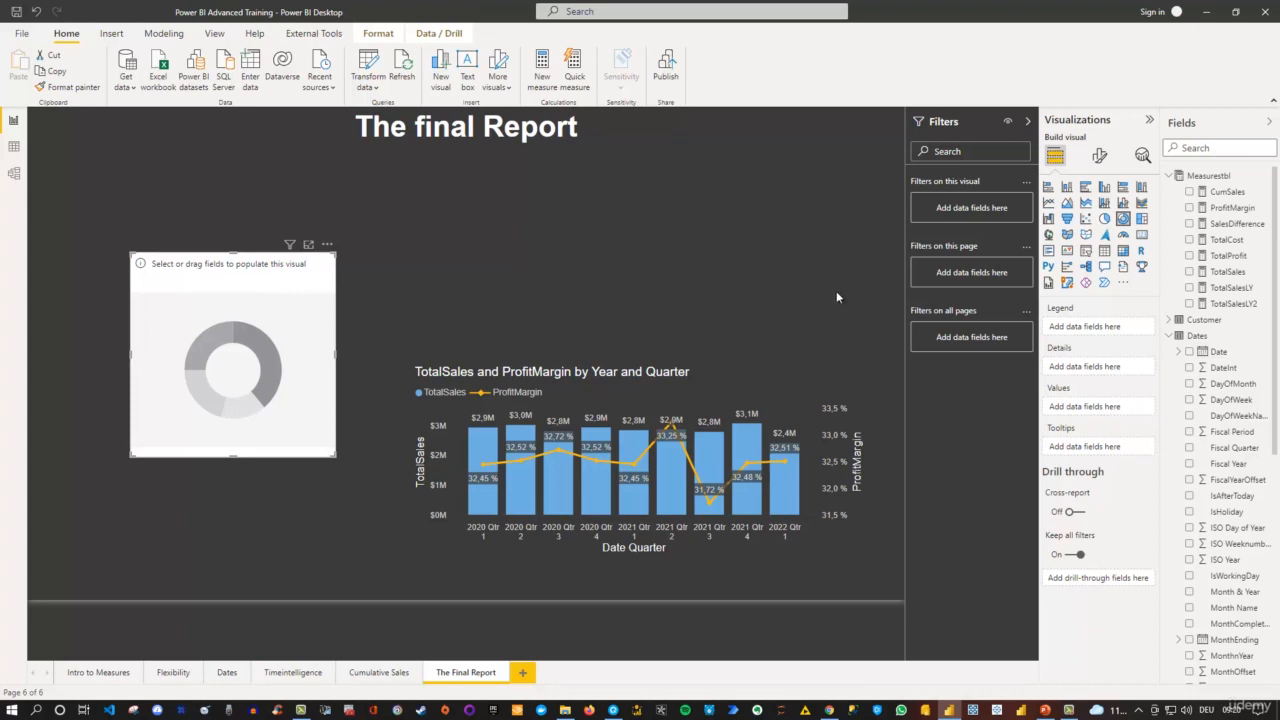
{"action": "left_click", "coordinate": [1189, 256]}
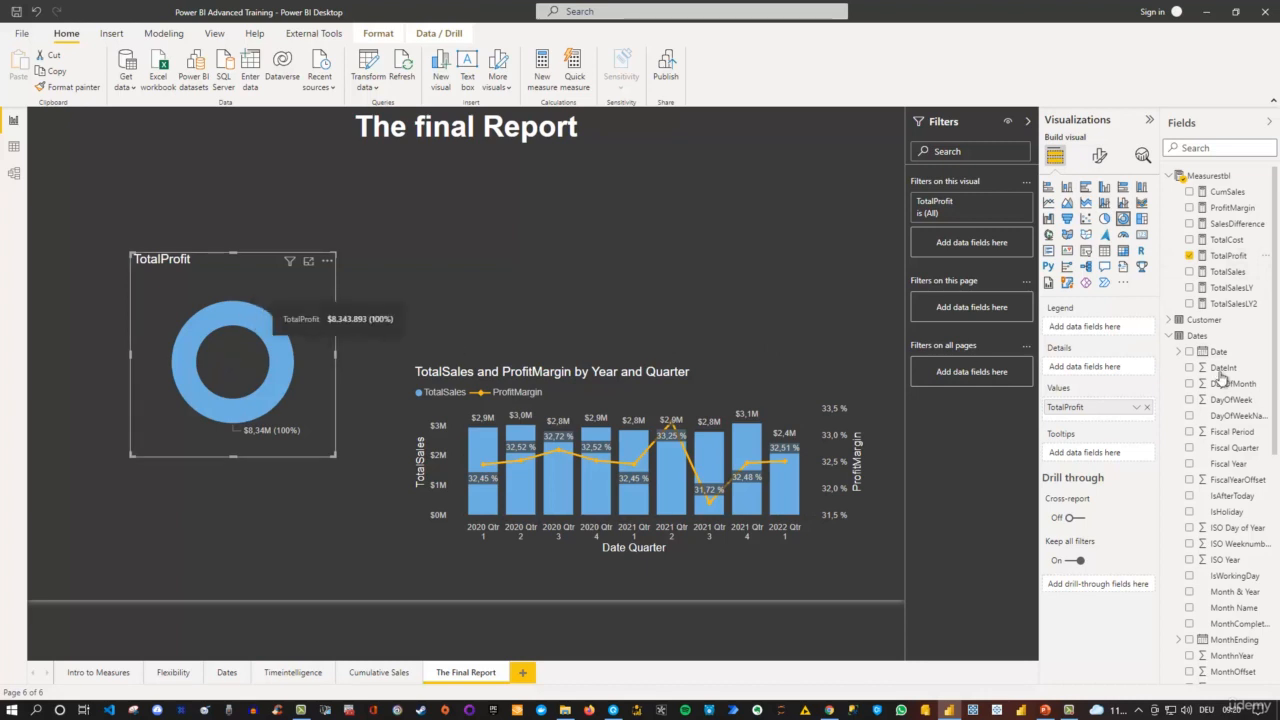
{"action": "left_click", "coordinate": [1168, 336]}
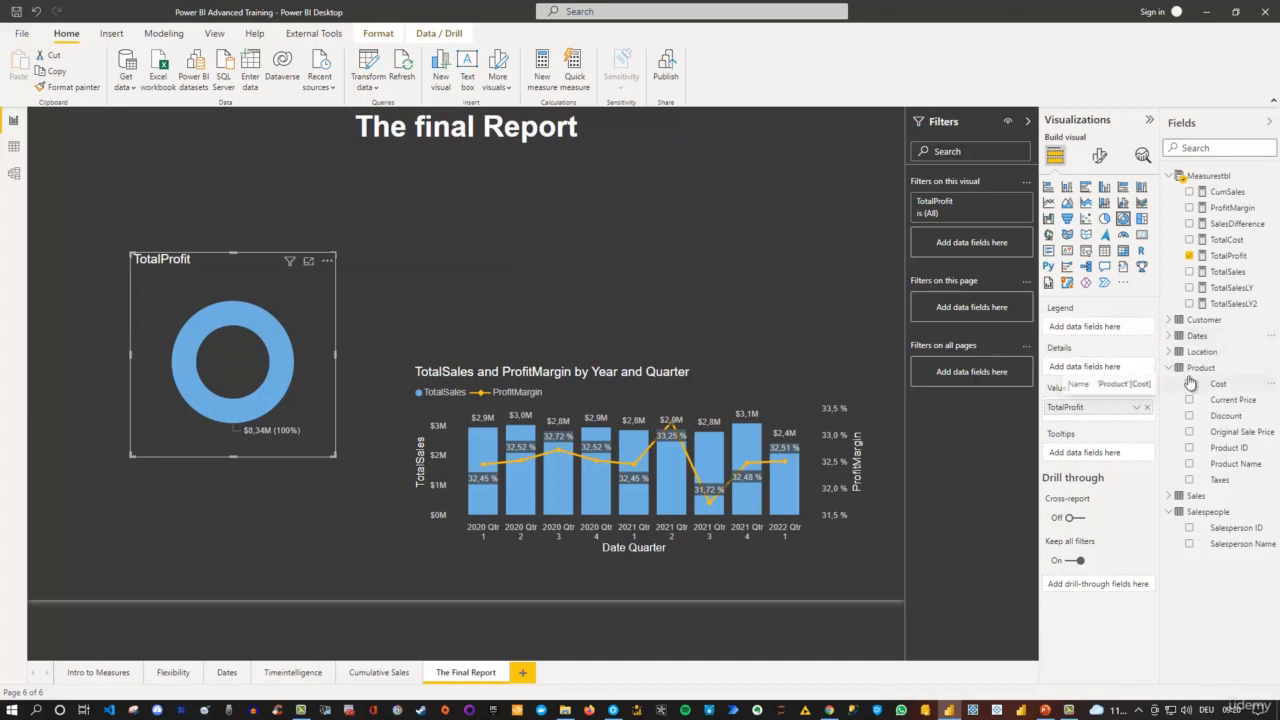
{"action": "left_click", "coordinate": [1190, 465]}
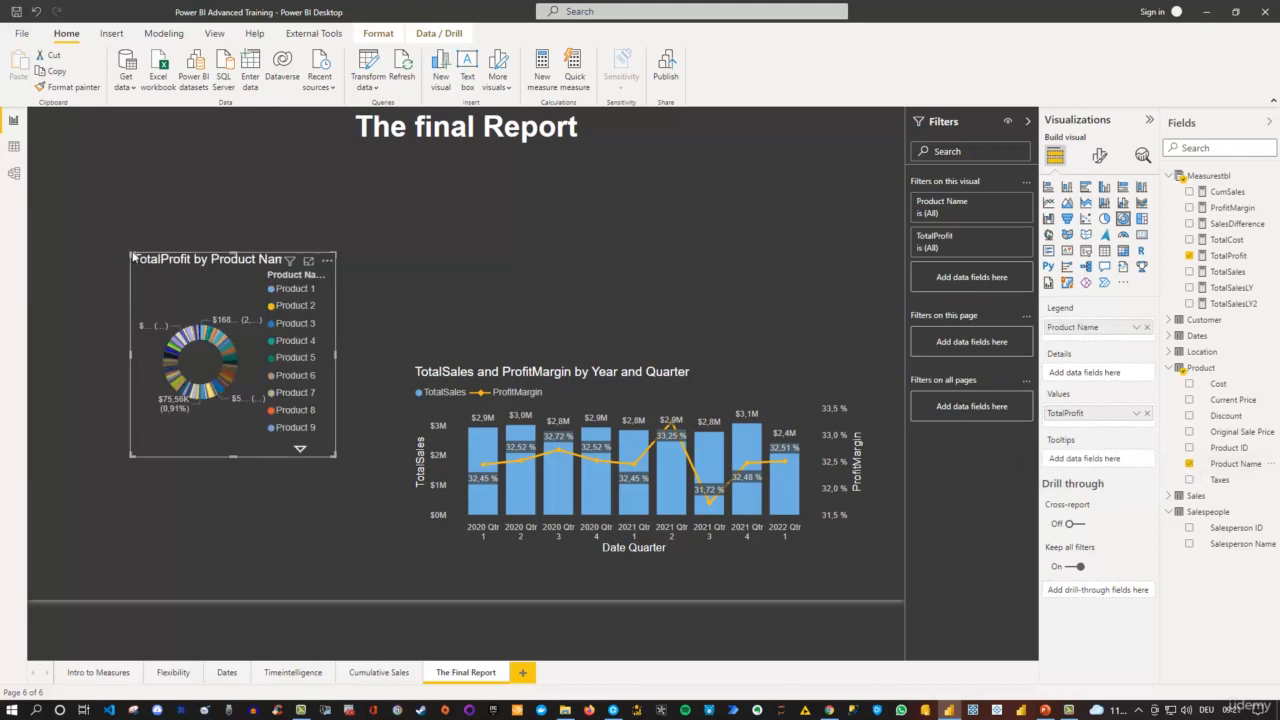
Enlarge the TotalProfit donut chart and place it on the page's left side beside the combo chart.
{"action": "left_click_drag", "start_coordinate": [94, 250], "coordinate": [28, 228]}
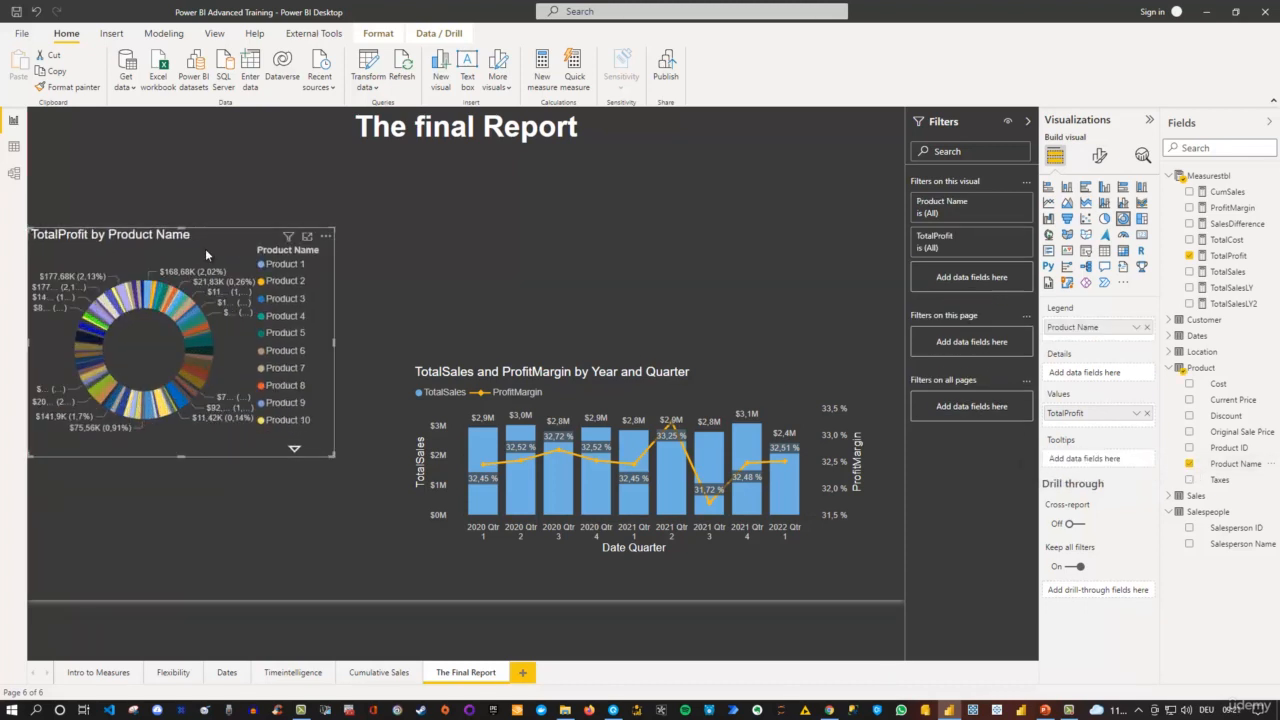
{"action": "left_click_drag", "start_coordinate": [219, 264], "coordinate": [262, 330]}
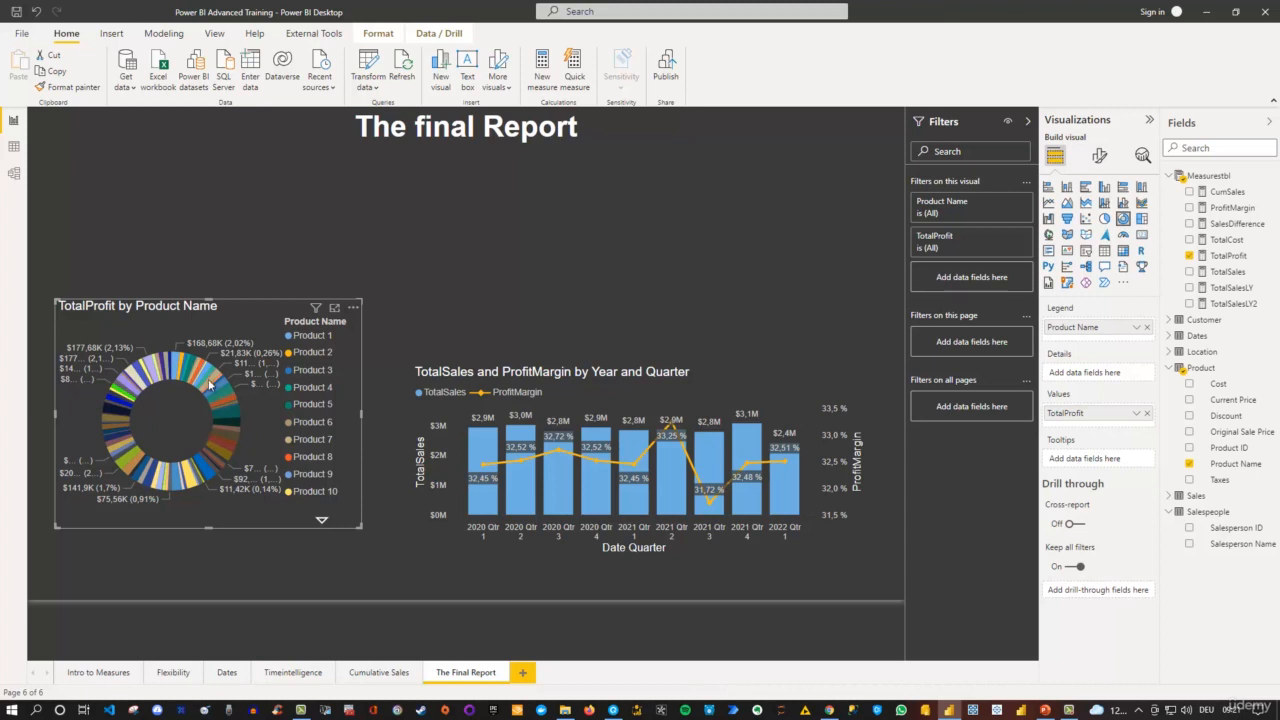
{"action": "mouse_move", "coordinate": [224, 450]}
{"action": "mouse_move", "coordinate": [228, 394]}
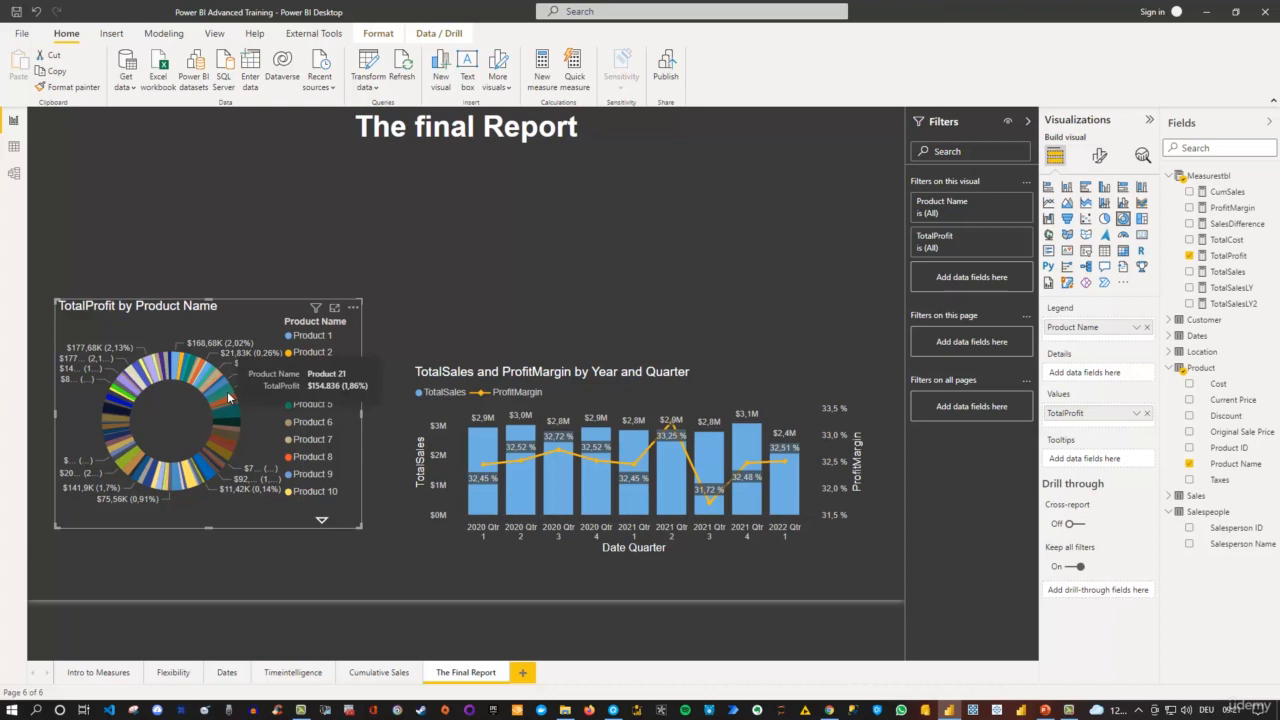
Start a new group on the Product Name field and name it Categories.
{"action": "right_click", "coordinate": [1238, 468]}
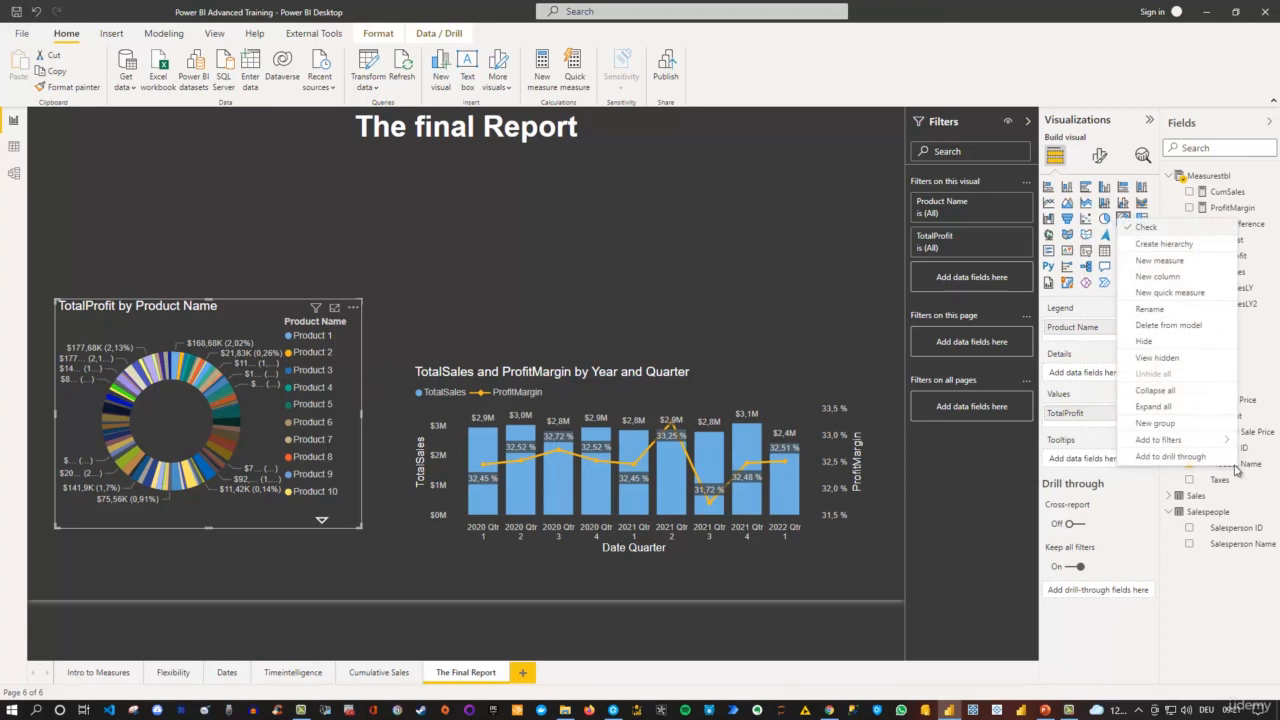
{"action": "left_click", "coordinate": [1152, 424]}
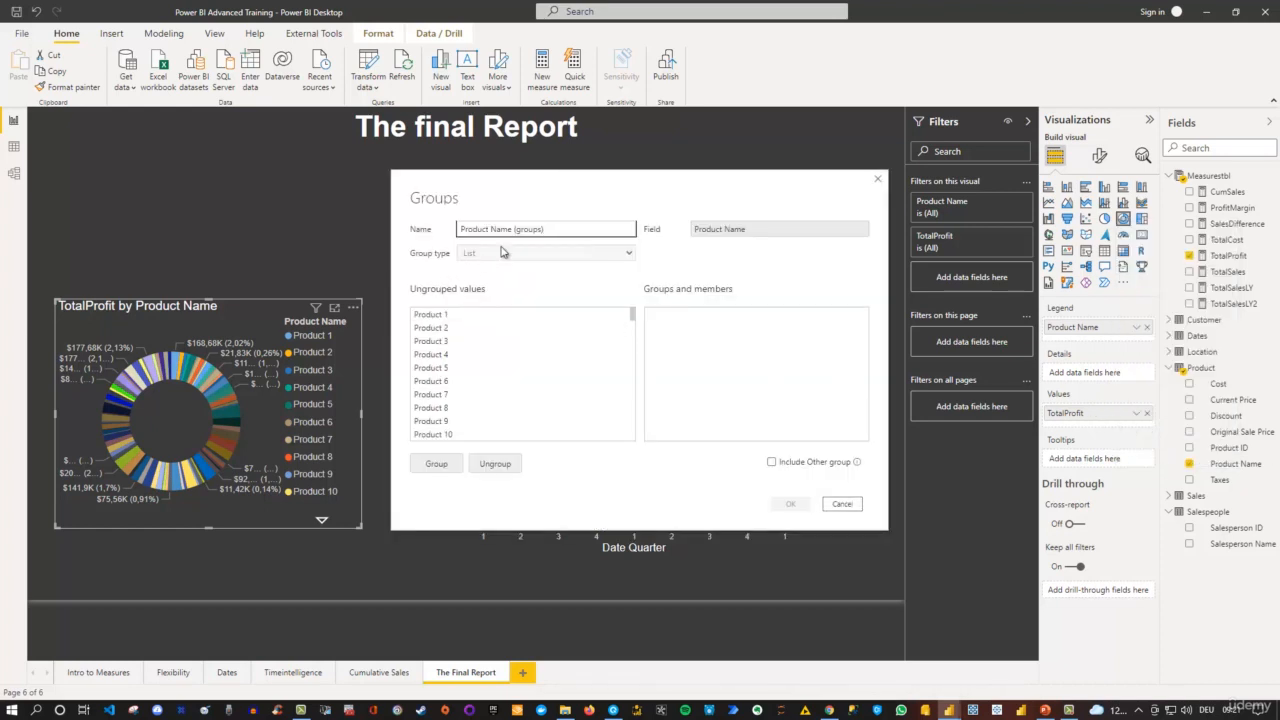
{"action": "key", "text": "ctrl+a"}
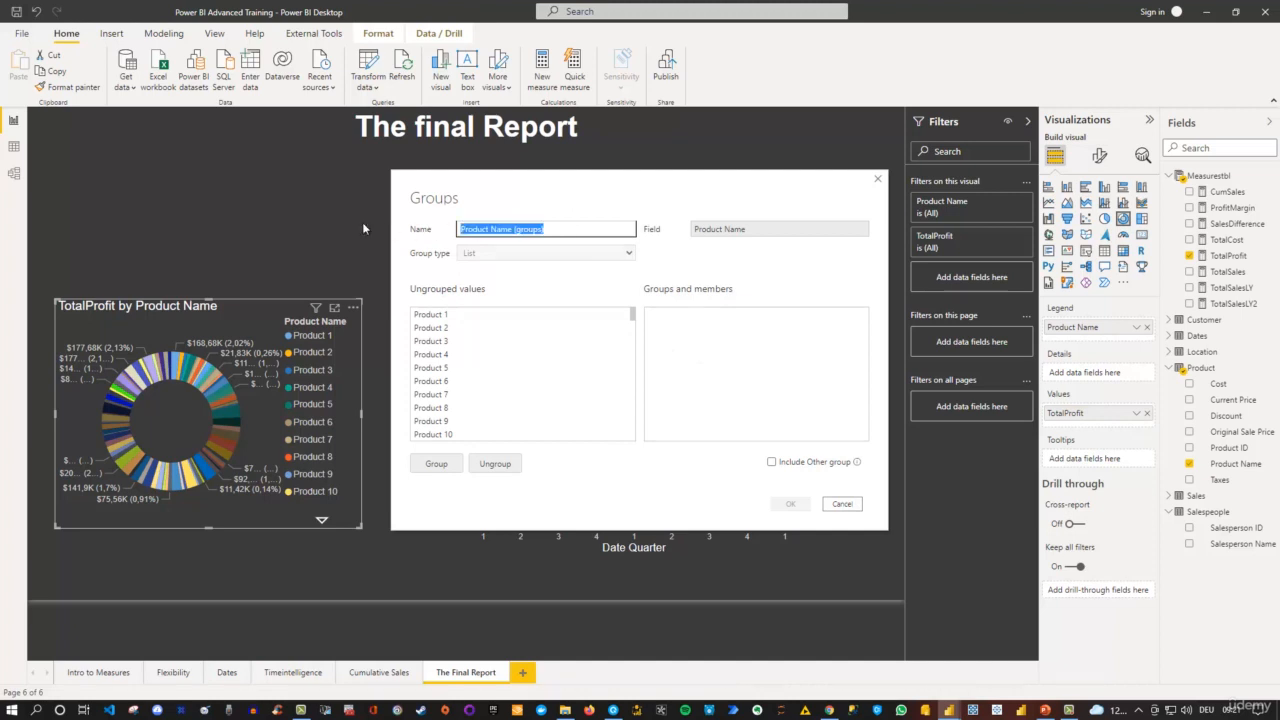
{"action": "type", "text": "C"}
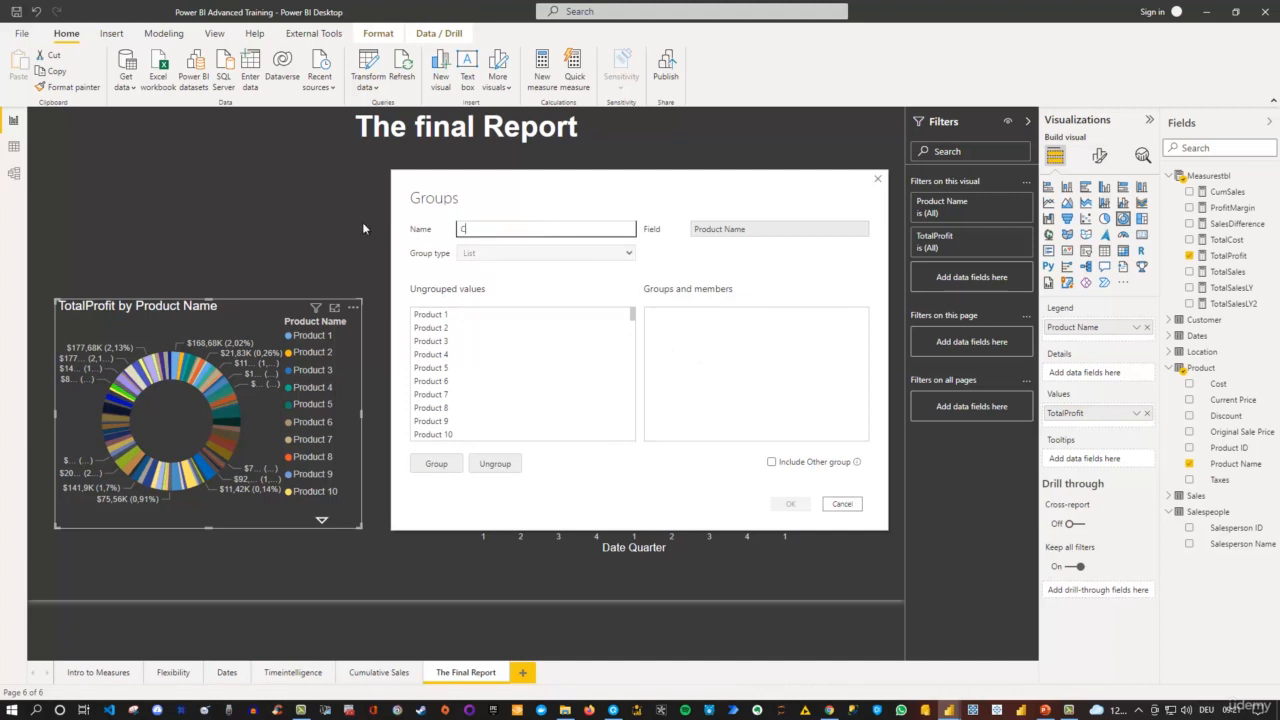
{"action": "type", "text": "ategories"}
Group the values Product 1 through Product 24 and name the group Basics.
{"action": "left_click", "coordinate": [436, 315]}
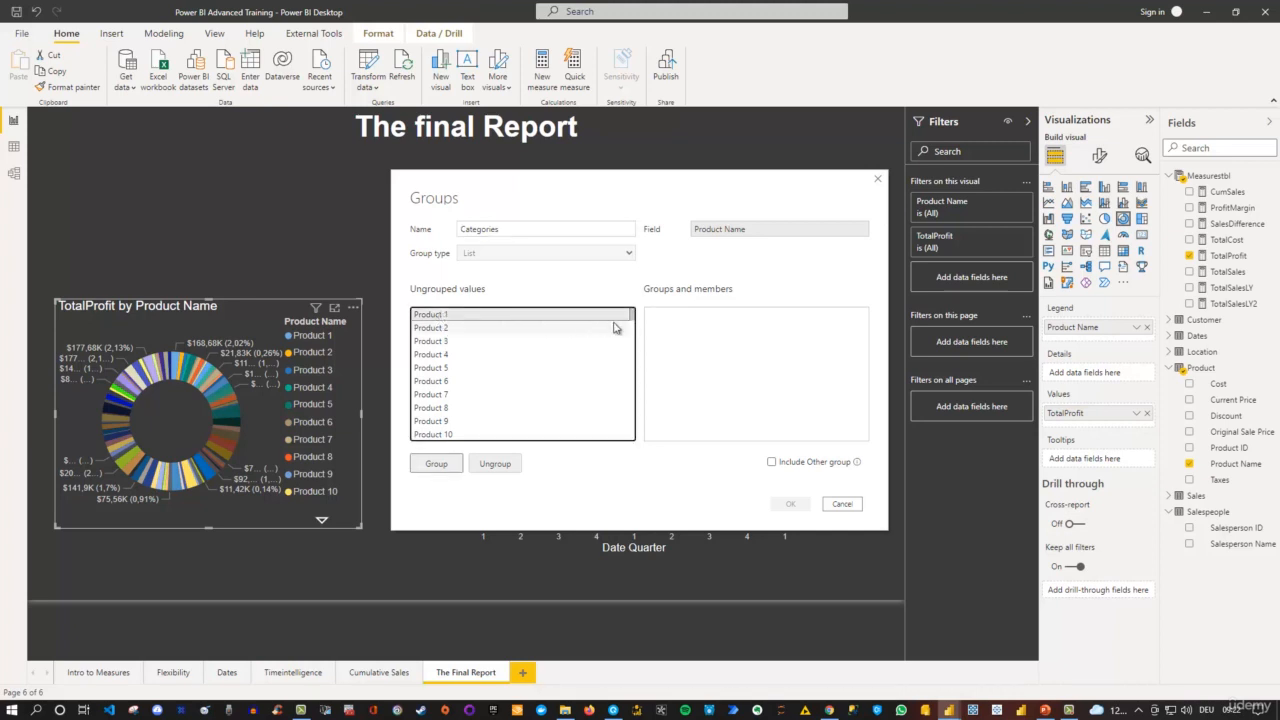
{"action": "scroll", "coordinate": [485, 383], "scroll_direction": "down", "scroll_amount": 2}
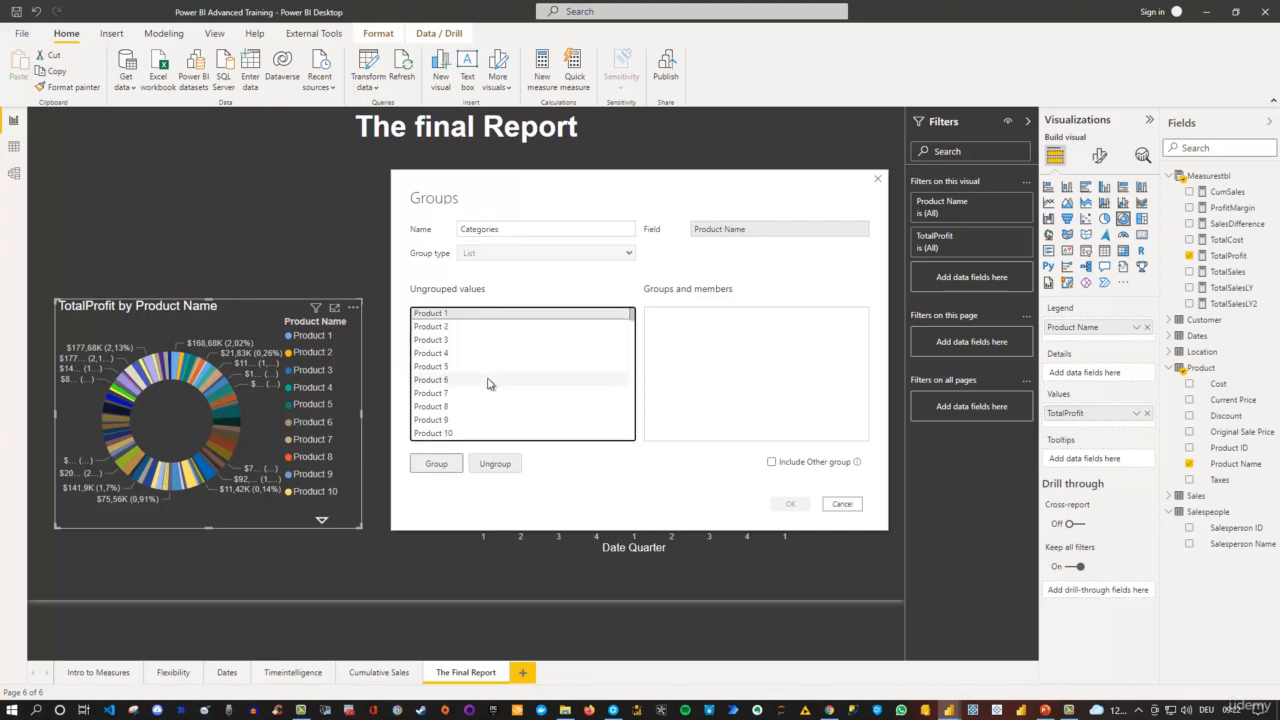
{"action": "scroll", "coordinate": [450, 413], "scroll_direction": "down", "scroll_amount": 1}
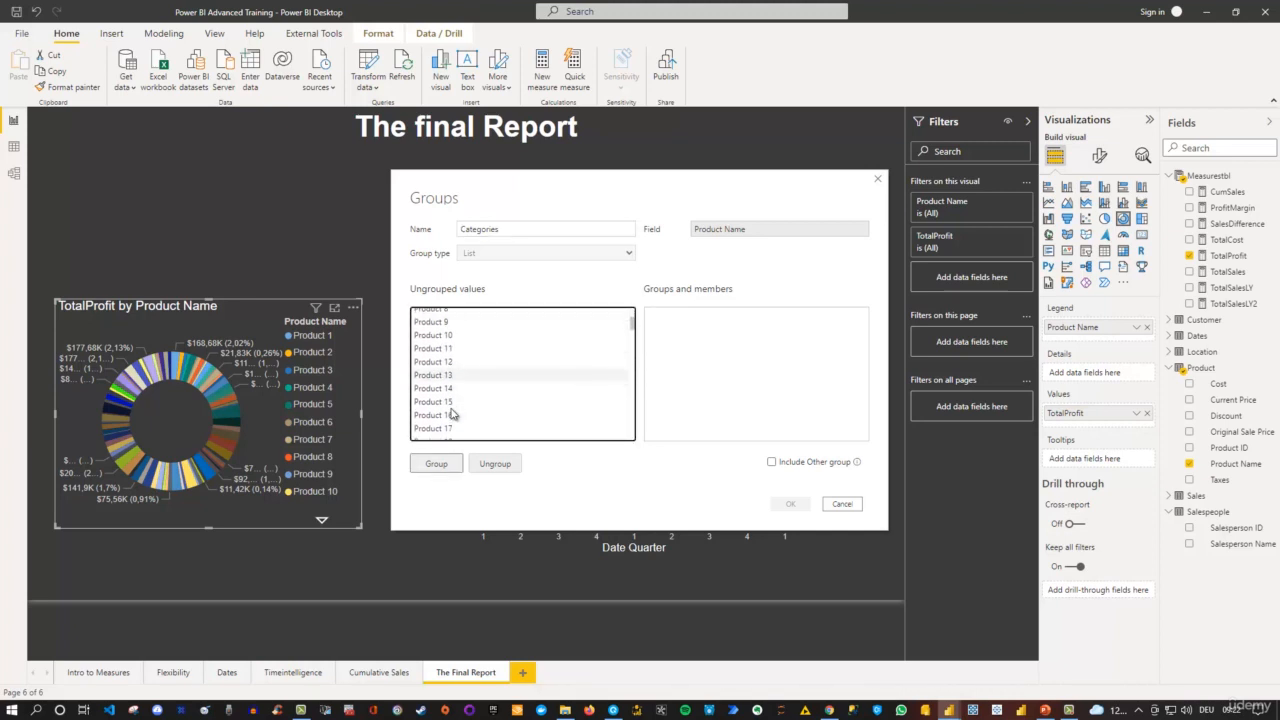
{"action": "scroll", "coordinate": [450, 415], "scroll_direction": "down", "scroll_amount": 1}
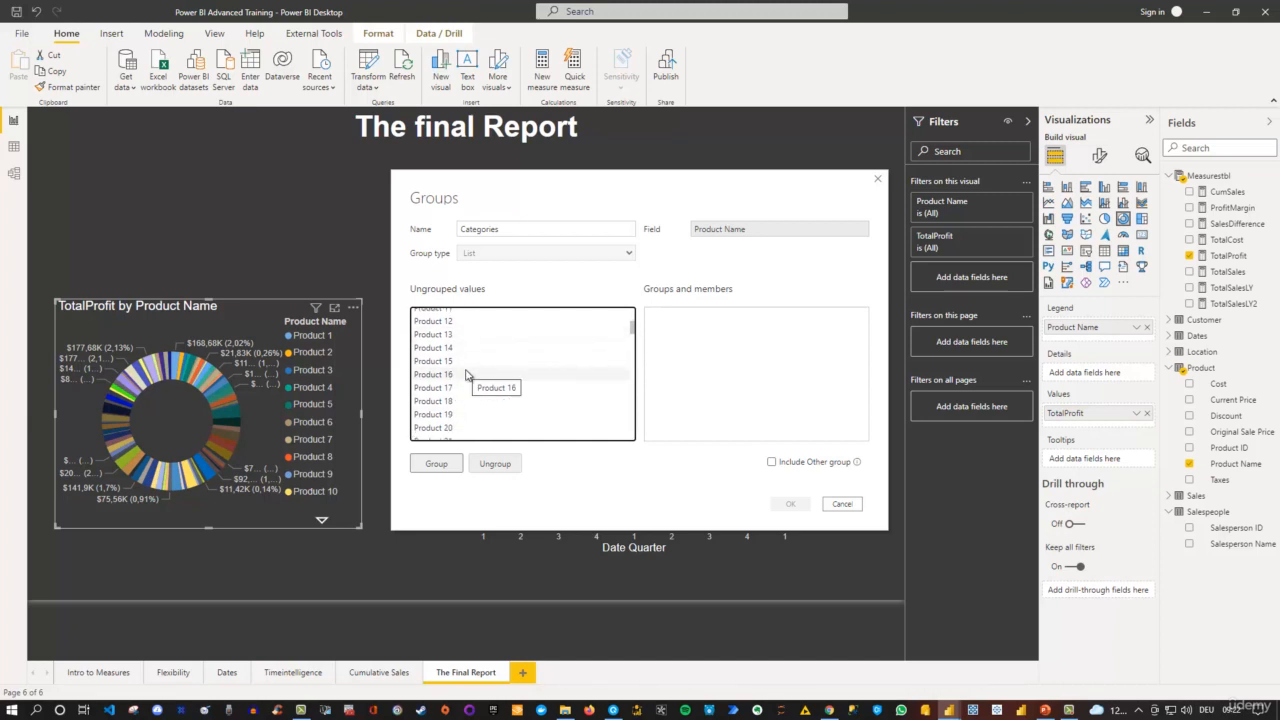
{"action": "scroll", "coordinate": [458, 398], "scroll_direction": "down", "scroll_amount": 1}
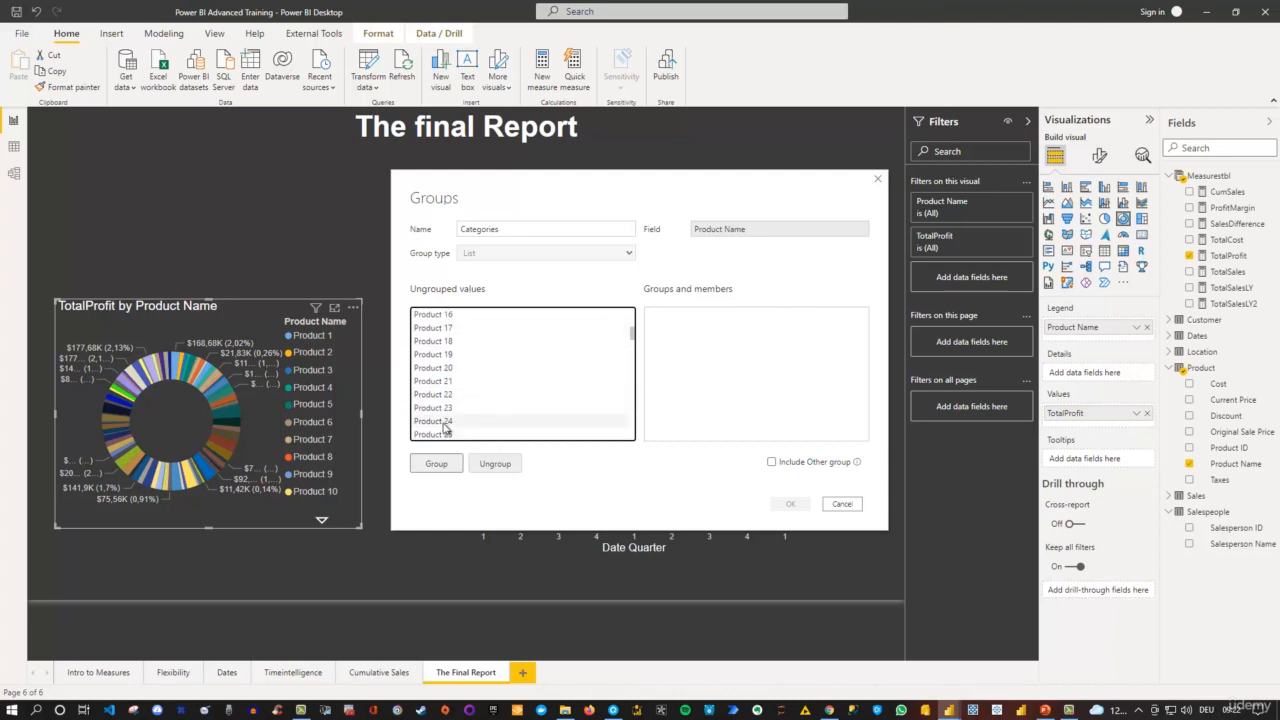
{"action": "left_click", "coordinate": [446, 421], "text": "shift"}
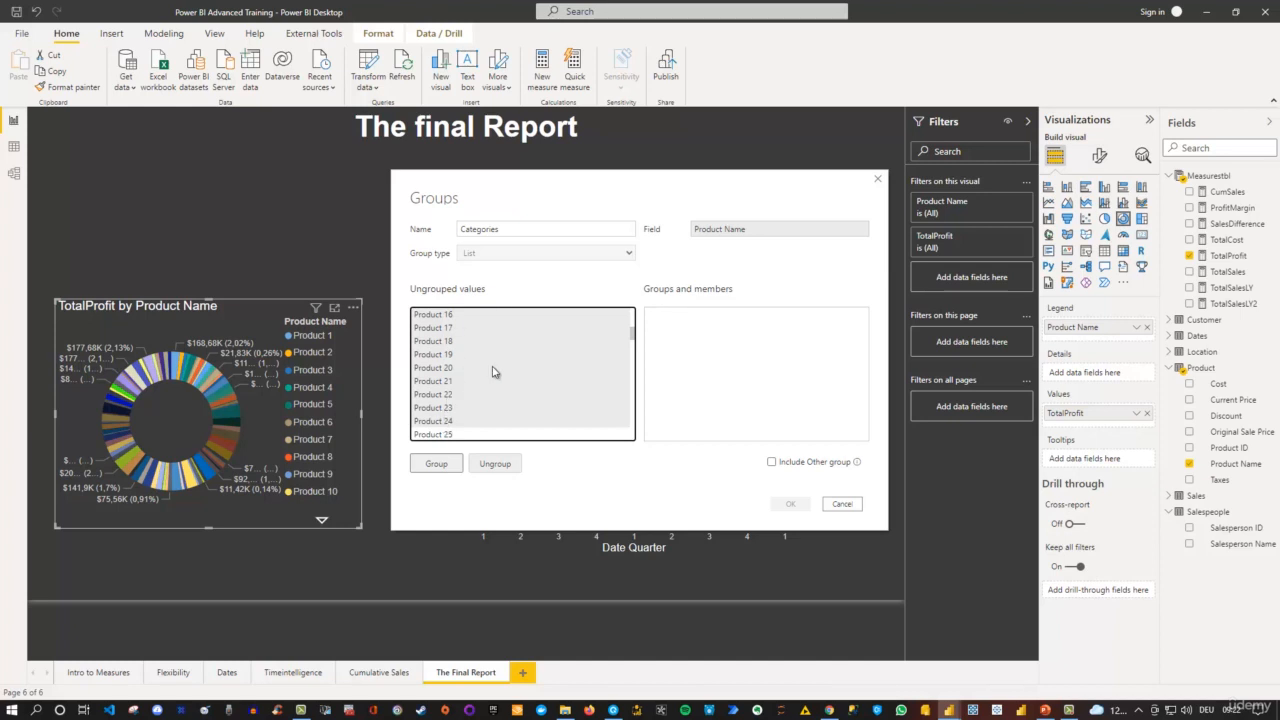
{"action": "left_click", "coordinate": [437, 466]}
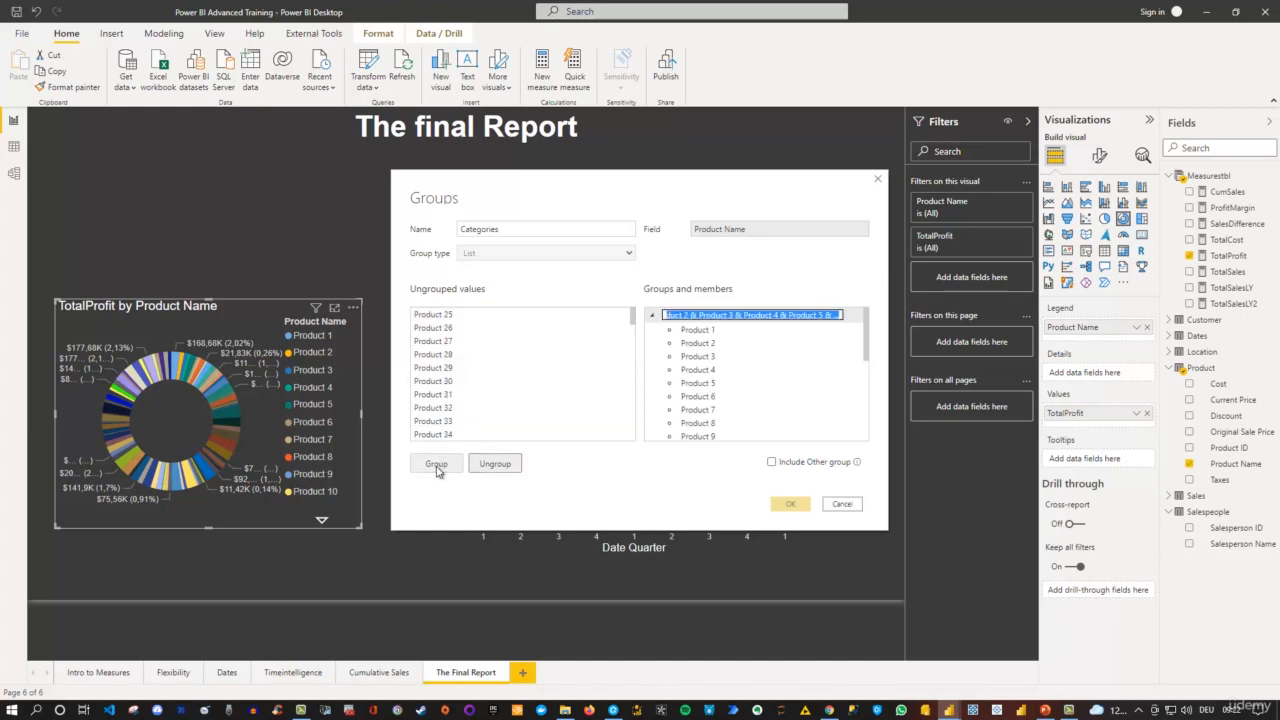
{"action": "type", "text": "Basics"}
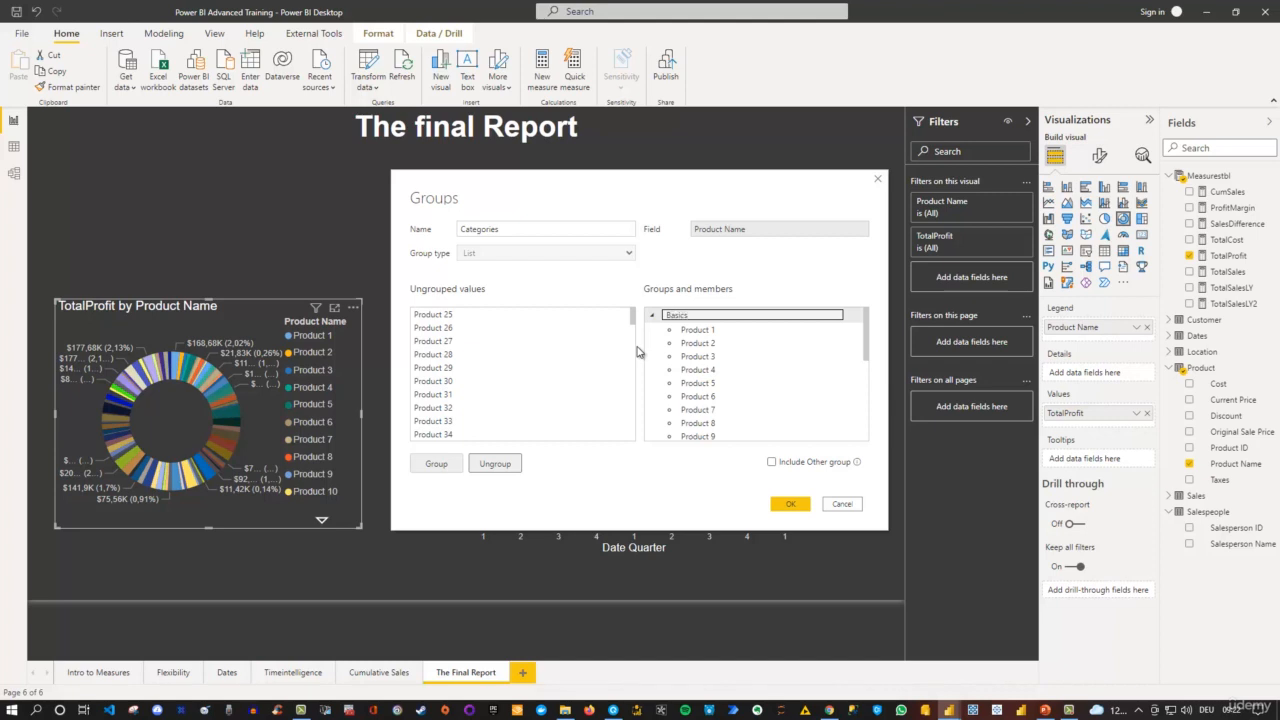
{"action": "key", "text": "Return"}
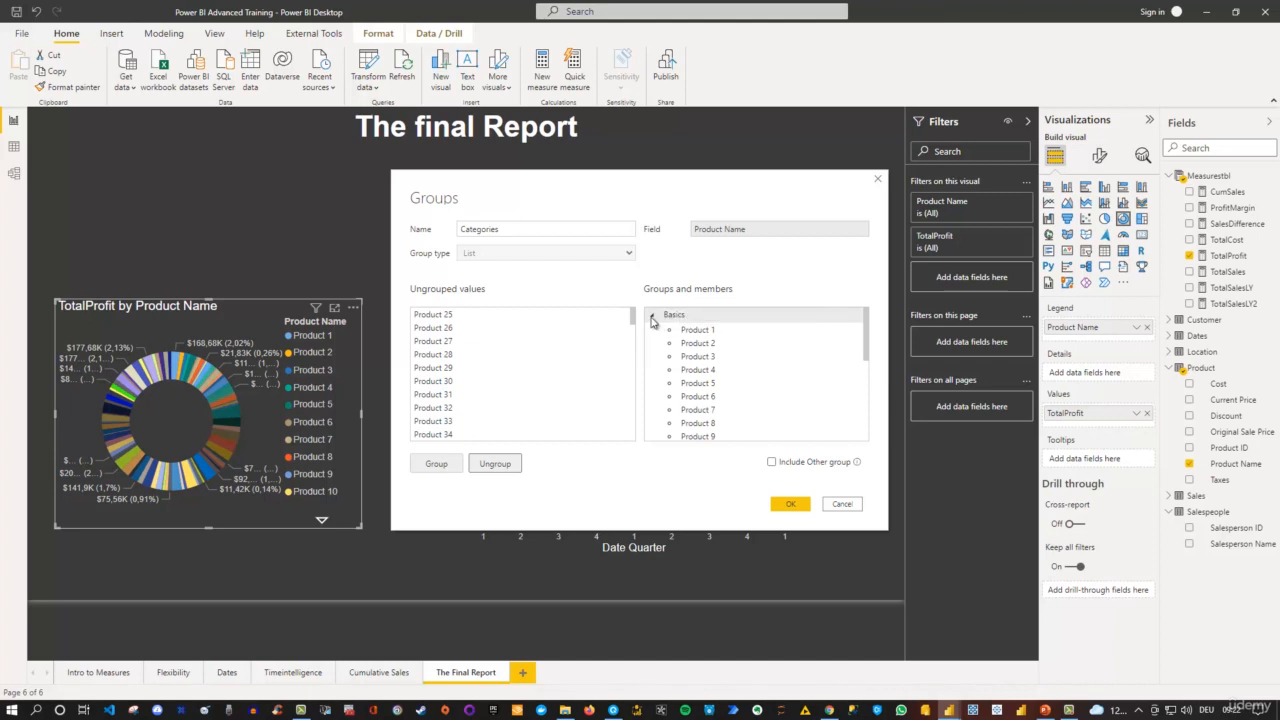
{"action": "left_click", "coordinate": [652, 316]}
Group the values Product 25 through Product 83 and name the group Advanced.
{"action": "left_click", "coordinate": [474, 318]}
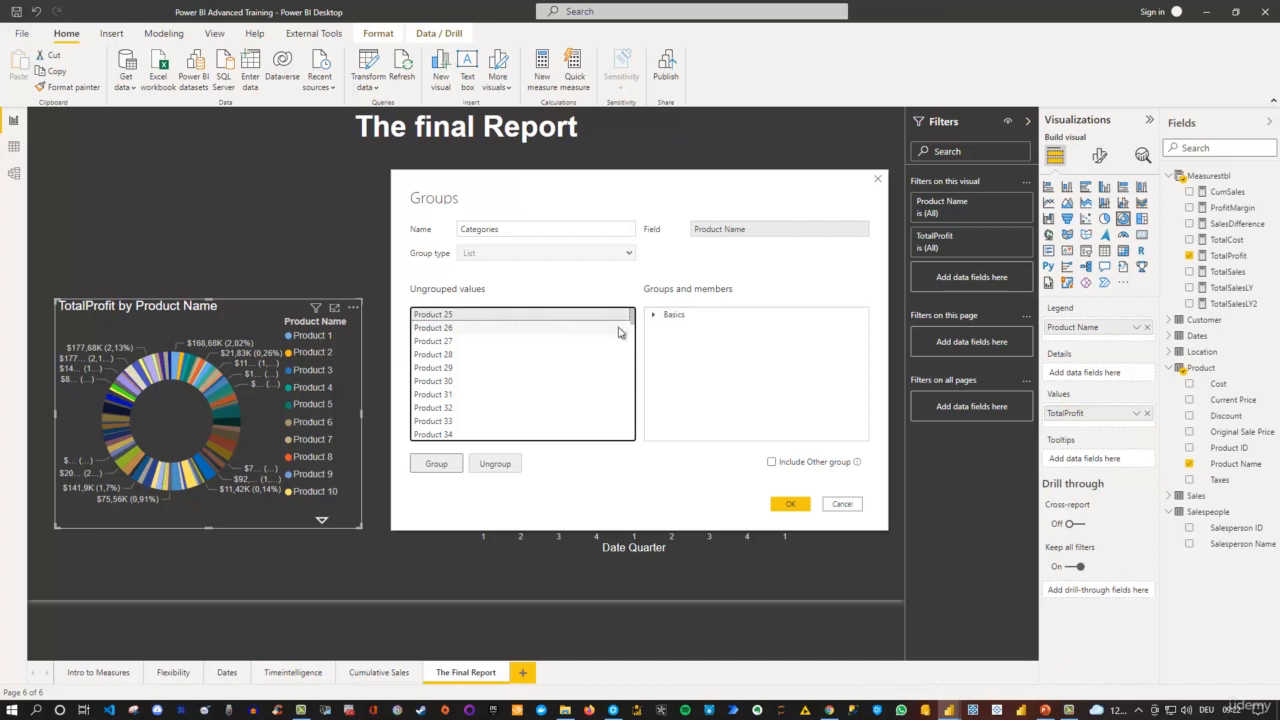
{"action": "left_click_drag", "start_coordinate": [631, 324], "coordinate": [620, 419]}
{"action": "left_click", "coordinate": [441, 361], "text": "shift"}
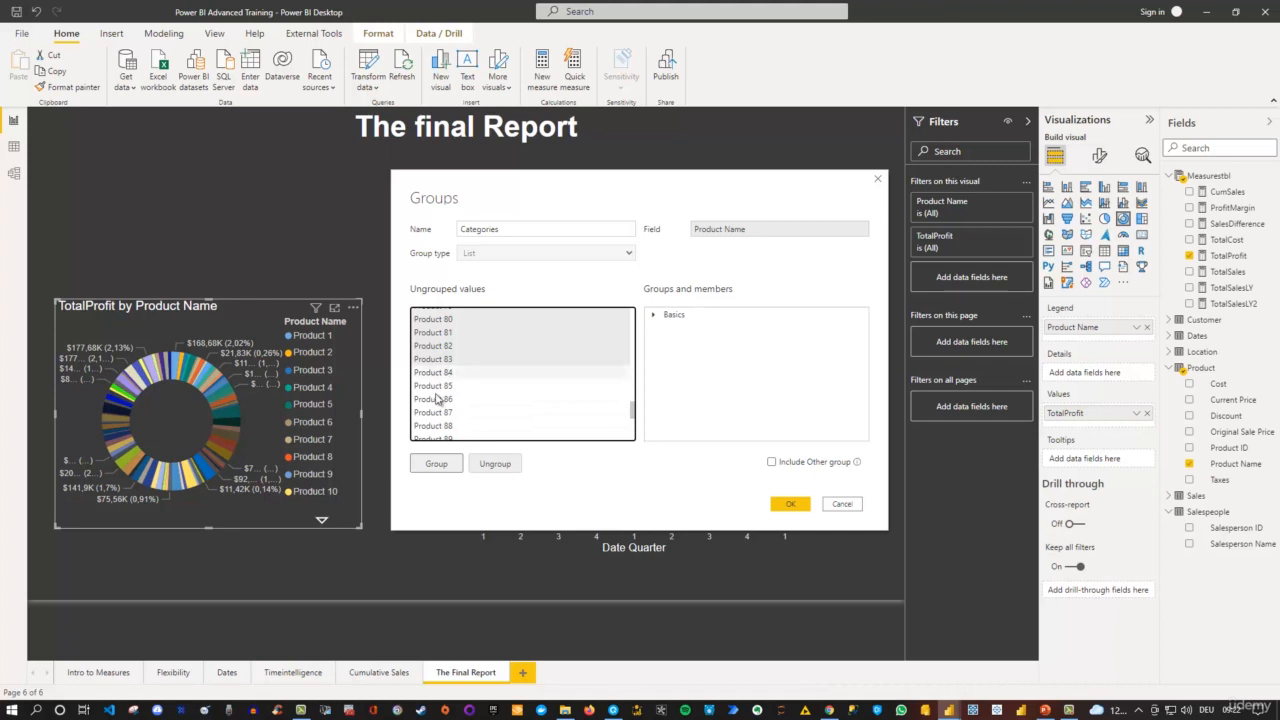
{"action": "left_click", "coordinate": [435, 464]}
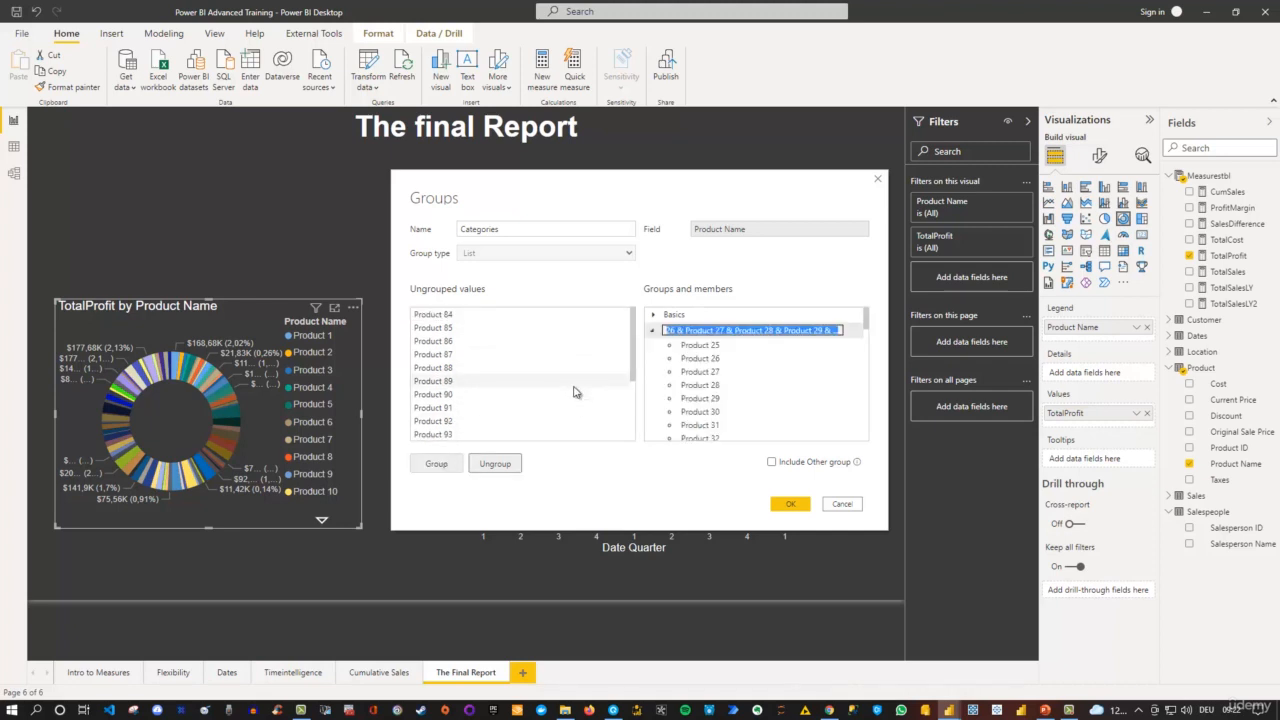
{"action": "type", "text": "Advanced"}
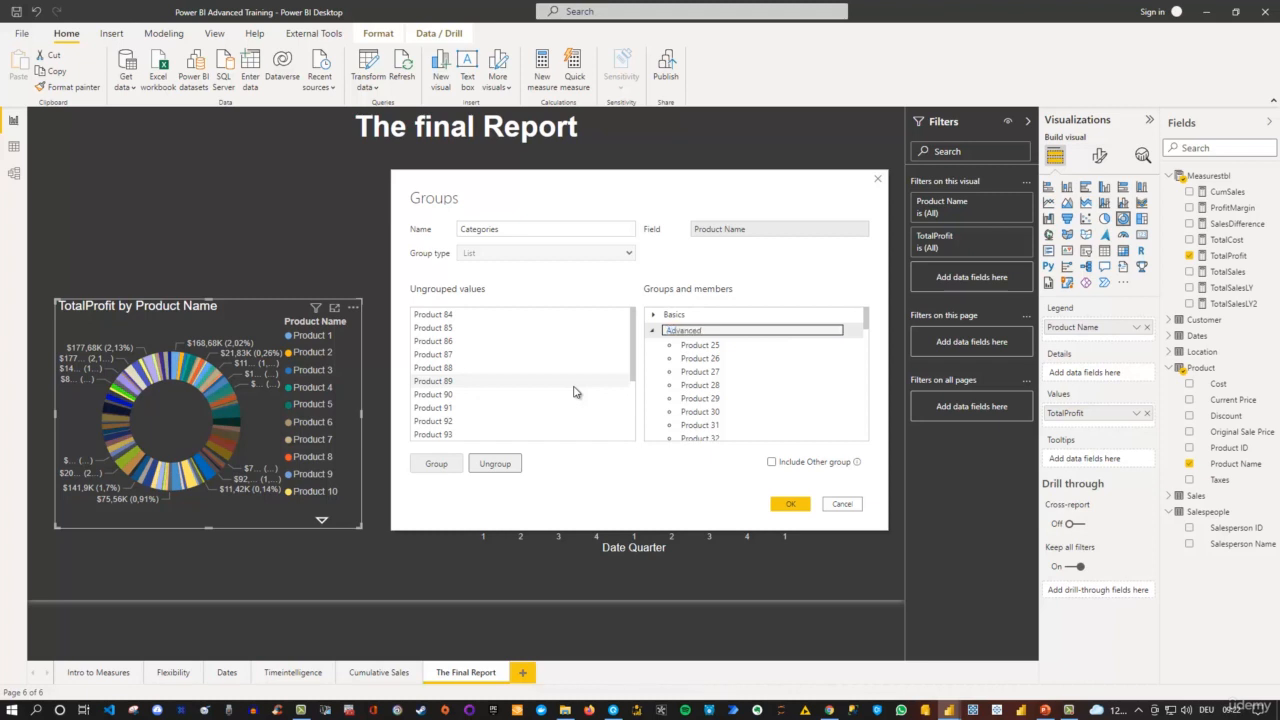
{"action": "key", "text": "Return"}
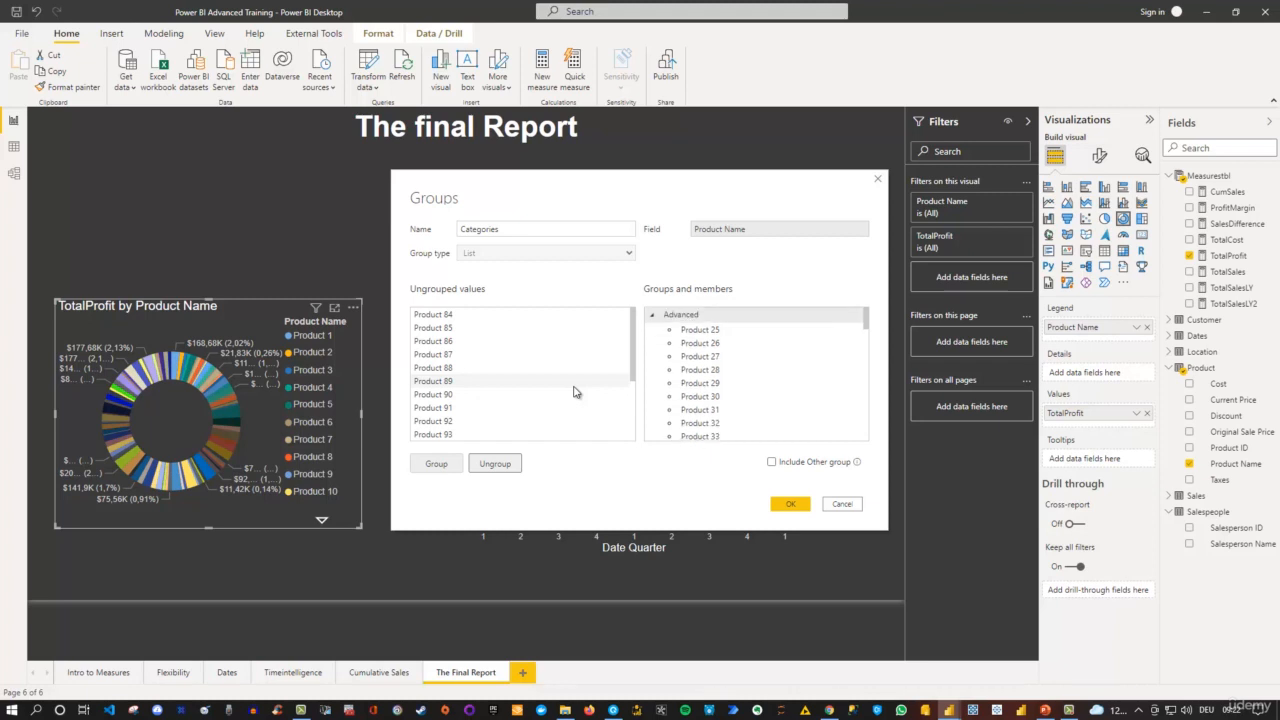
{"action": "left_click", "coordinate": [654, 316]}
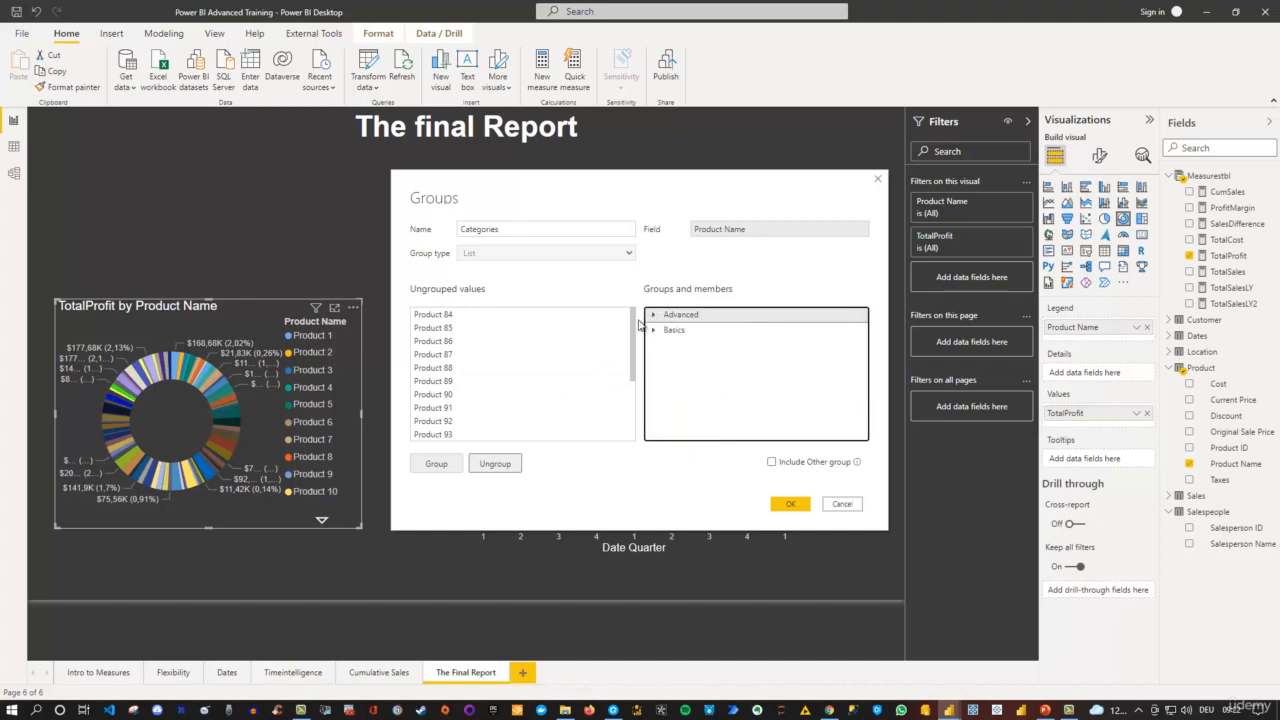
Group the remaining values Product 84 through Product 101 as Supplements and save the Categories grouping.
{"action": "scroll", "coordinate": [620, 432], "scroll_direction": "down", "scroll_amount": 3}
{"action": "scroll", "coordinate": [620, 420], "scroll_direction": "up", "scroll_amount": 3}
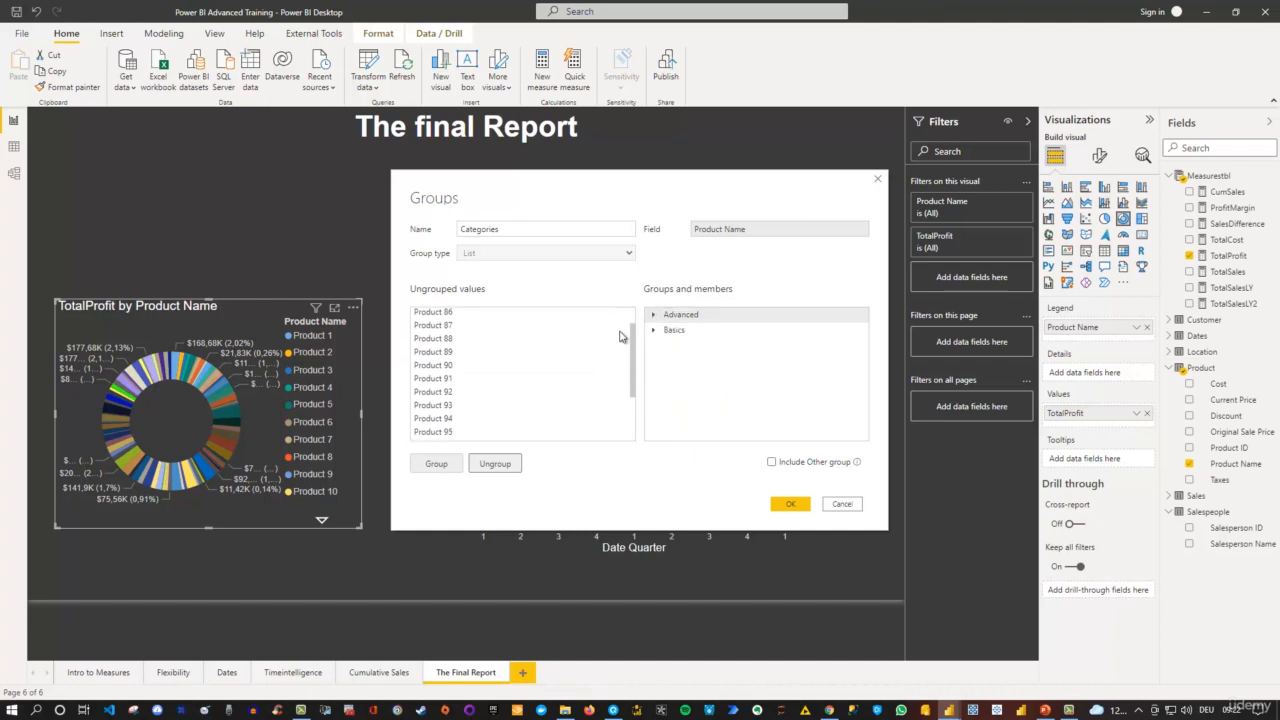
{"action": "left_click", "coordinate": [517, 317]}
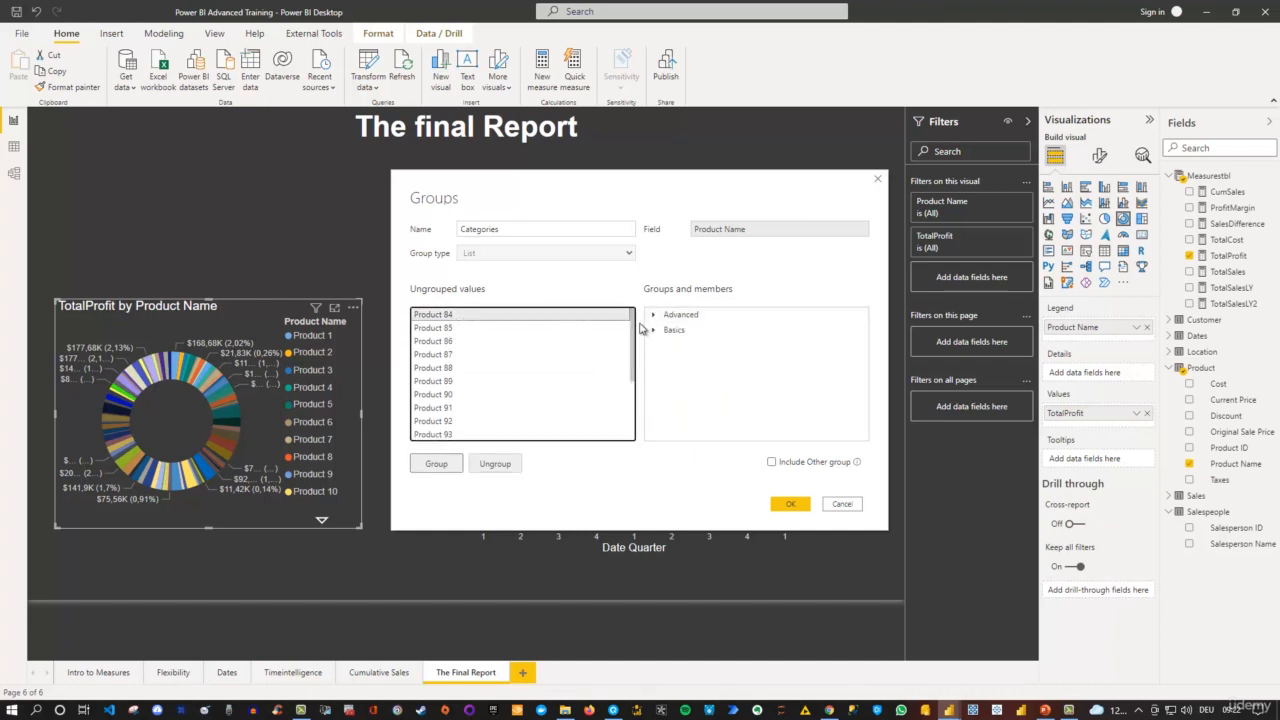
{"action": "left_click_drag", "start_coordinate": [637, 330], "coordinate": [625, 409]}
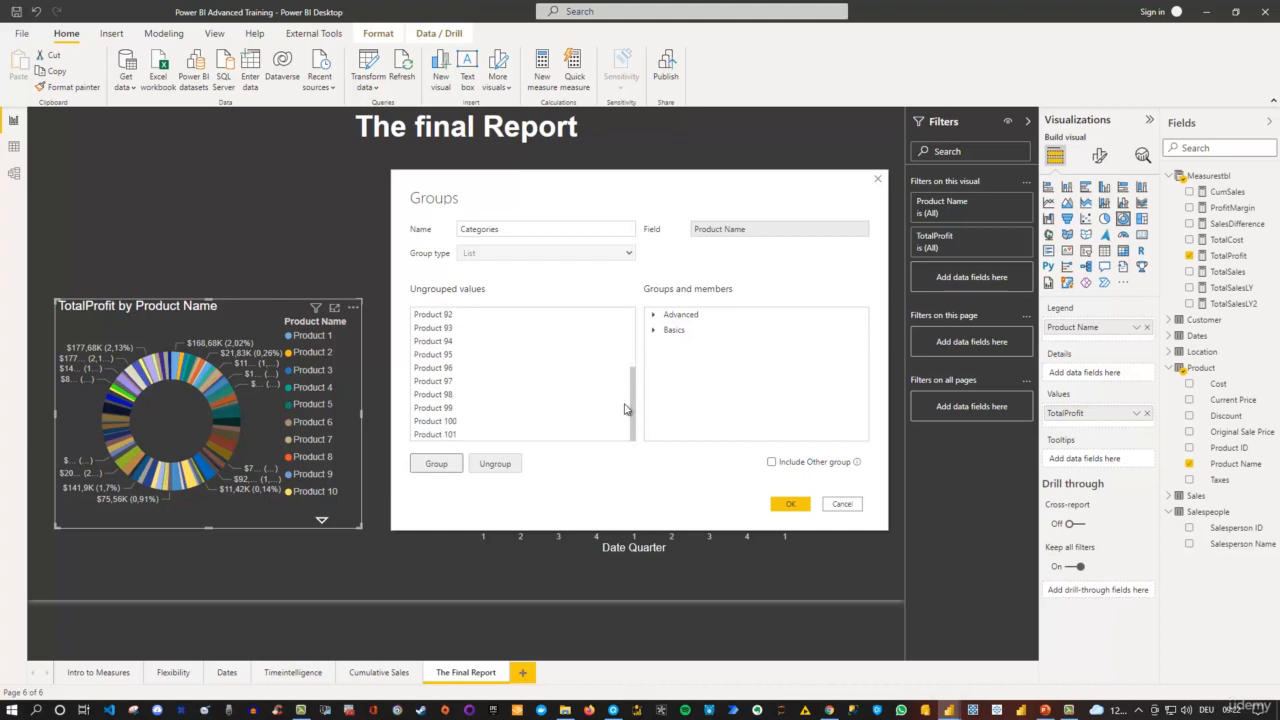
{"action": "left_click", "coordinate": [460, 434], "text": "shift"}
{"action": "left_click", "coordinate": [436, 466]}
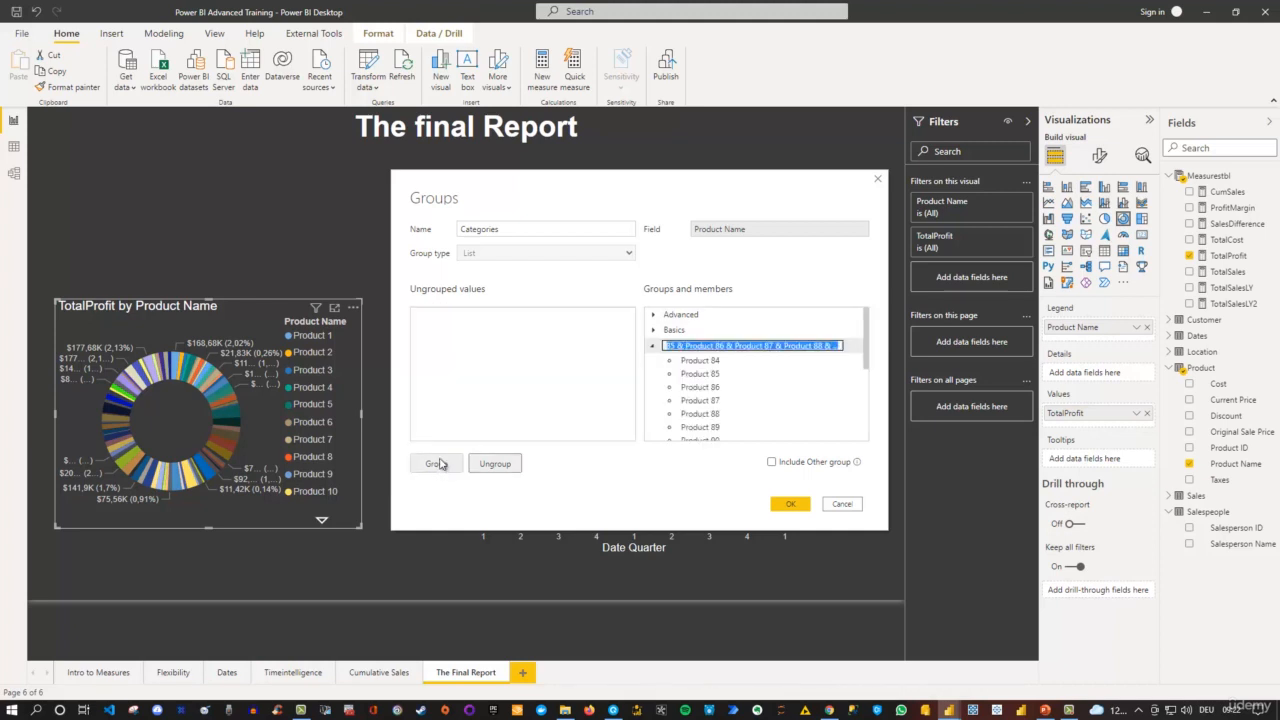
{"action": "type", "text": "Supplements"}
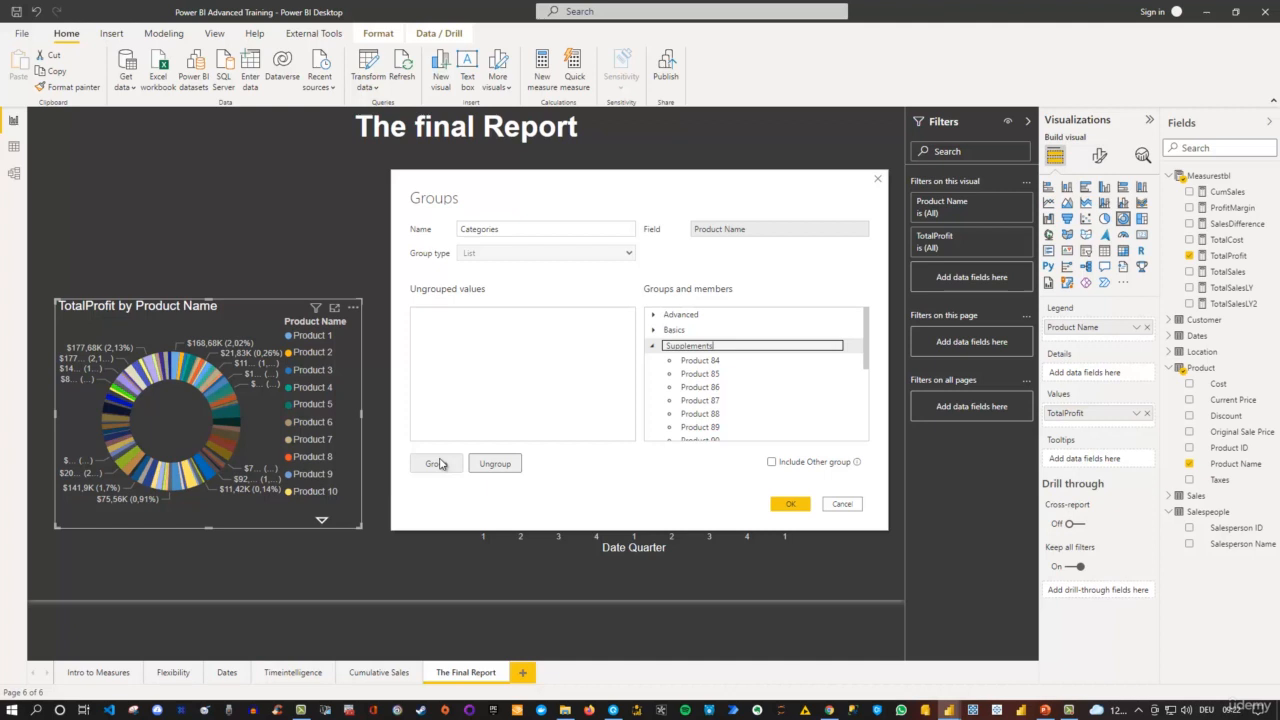
{"action": "key", "text": "Return"}
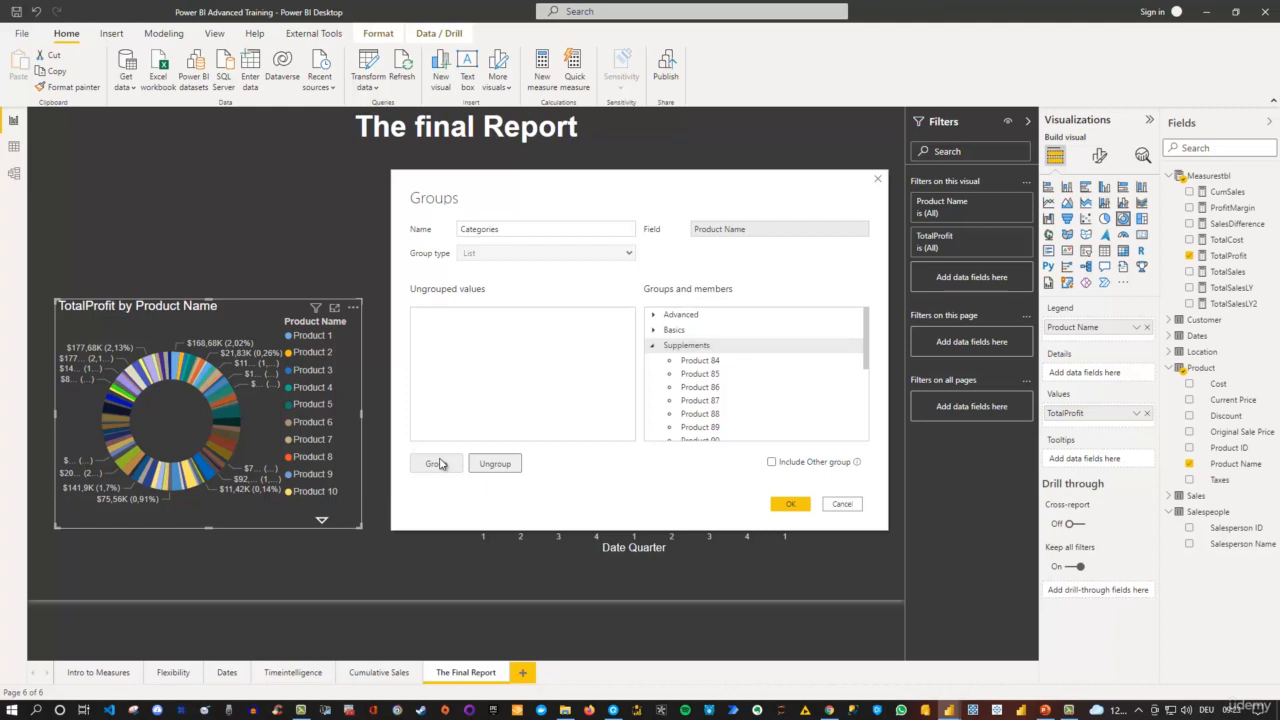
{"action": "left_click", "coordinate": [653, 346]}
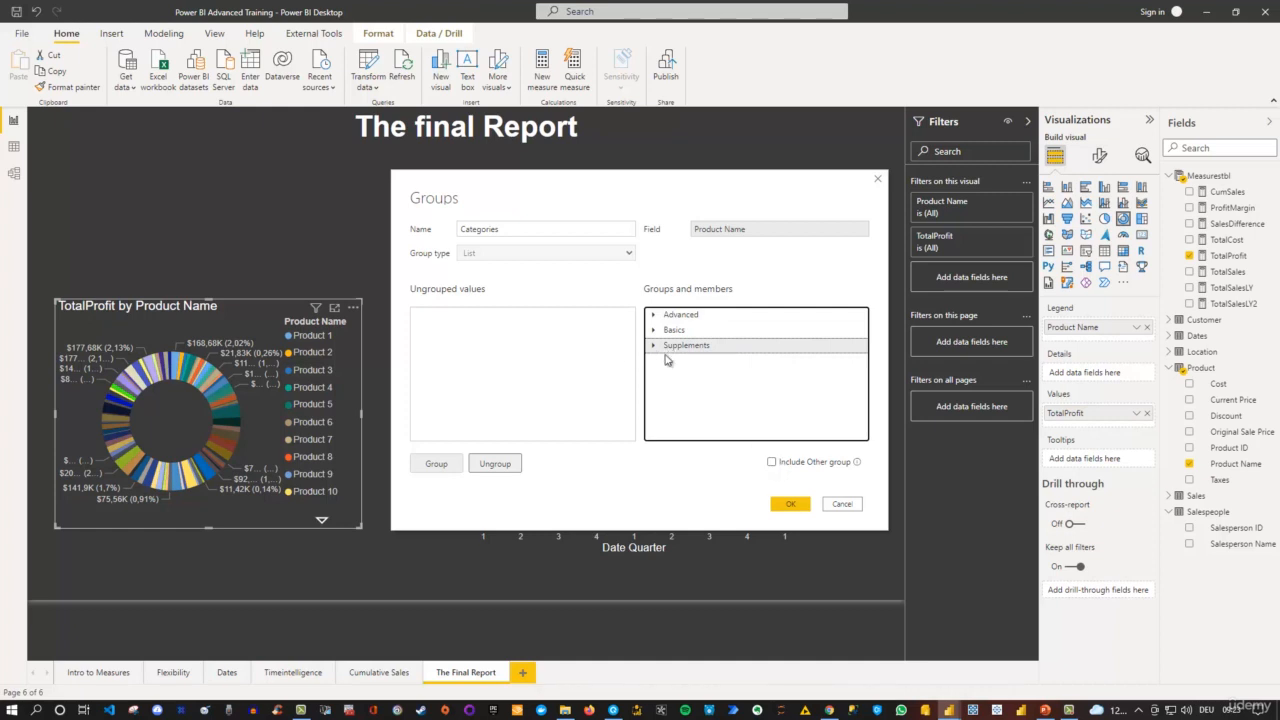
{"action": "left_click", "coordinate": [786, 504]}
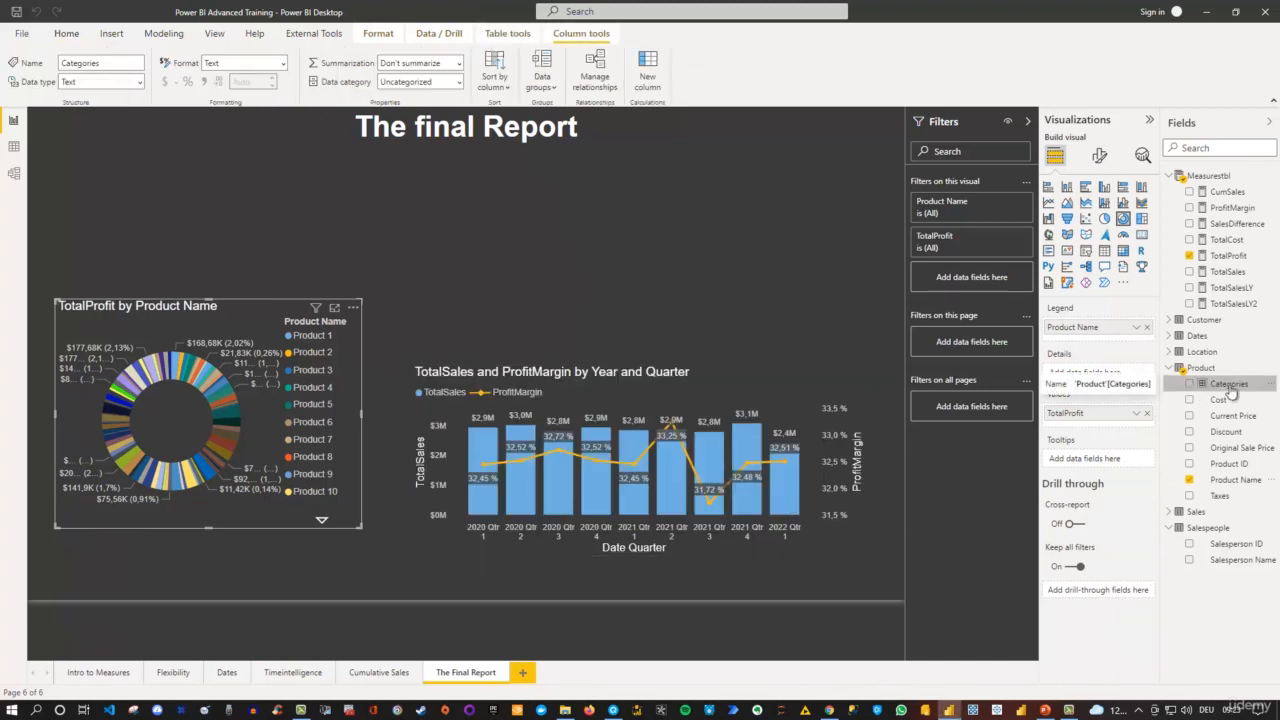
Replace Product Name with Categories as the TotalProfit donut's legend and move the chart slightly lower on the page.
{"action": "left_click", "coordinate": [1271, 386]}
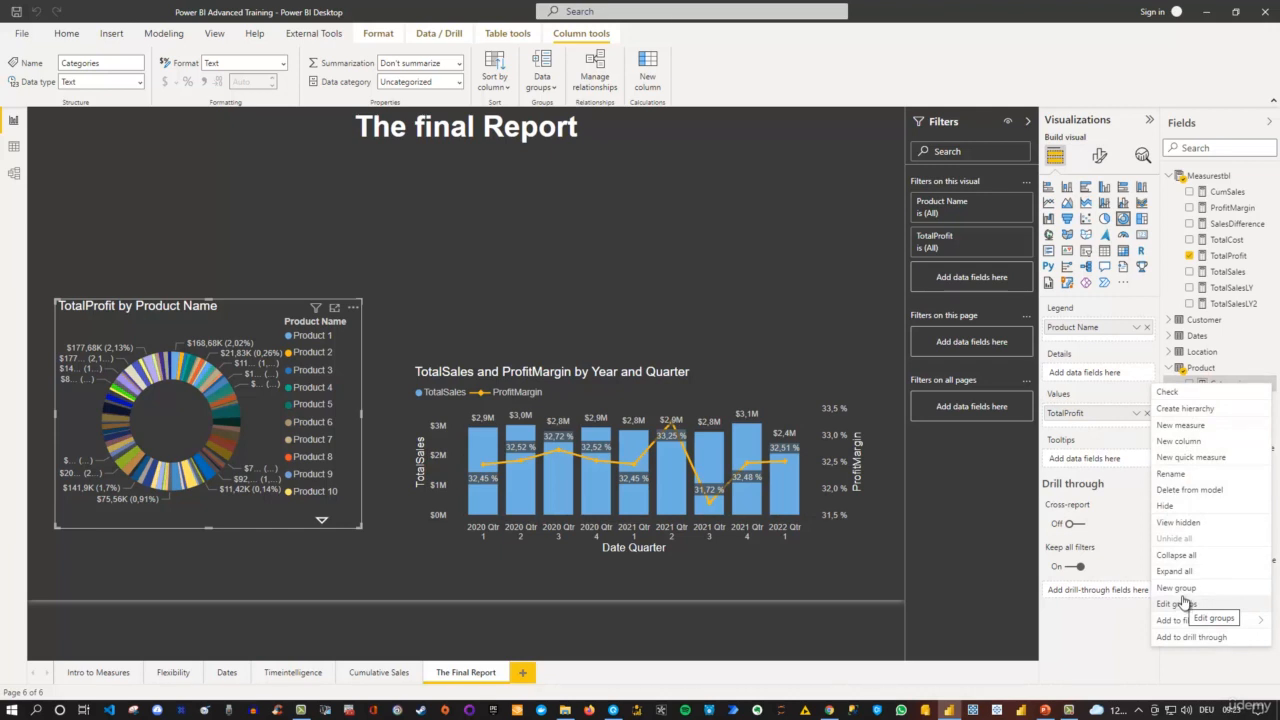
{"action": "left_click", "coordinate": [1248, 380]}
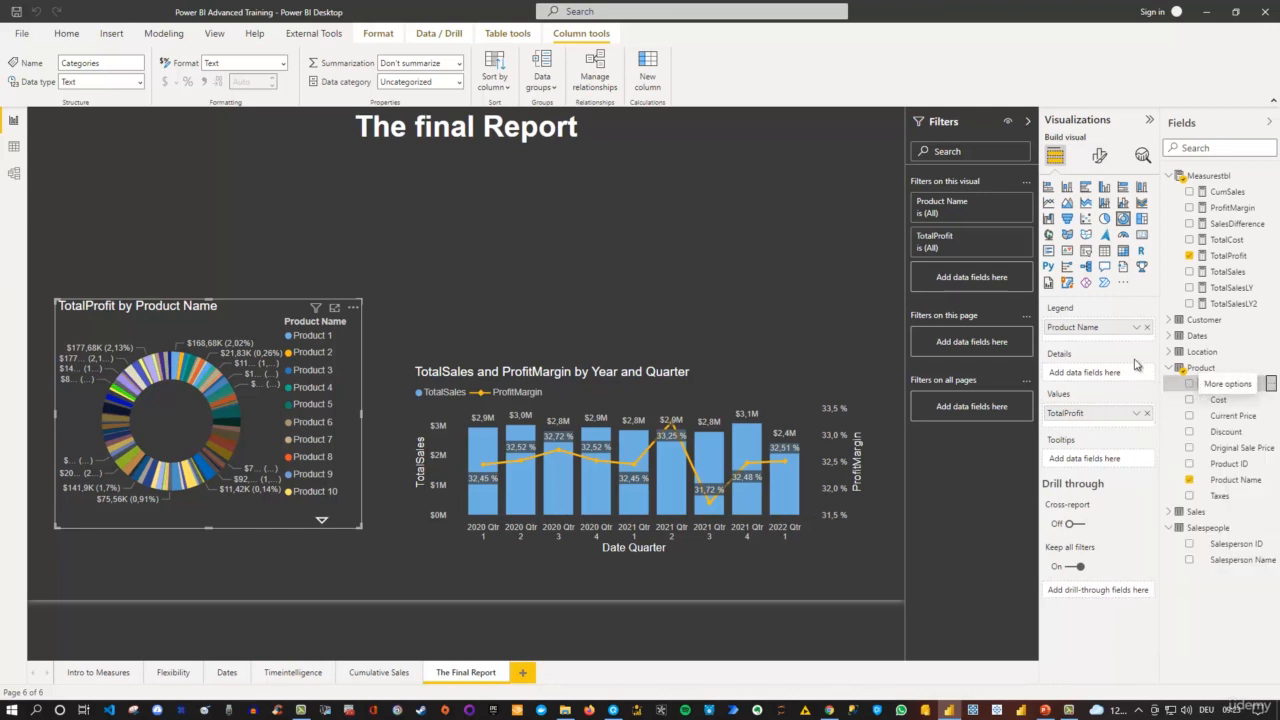
{"action": "left_click", "coordinate": [1192, 385]}
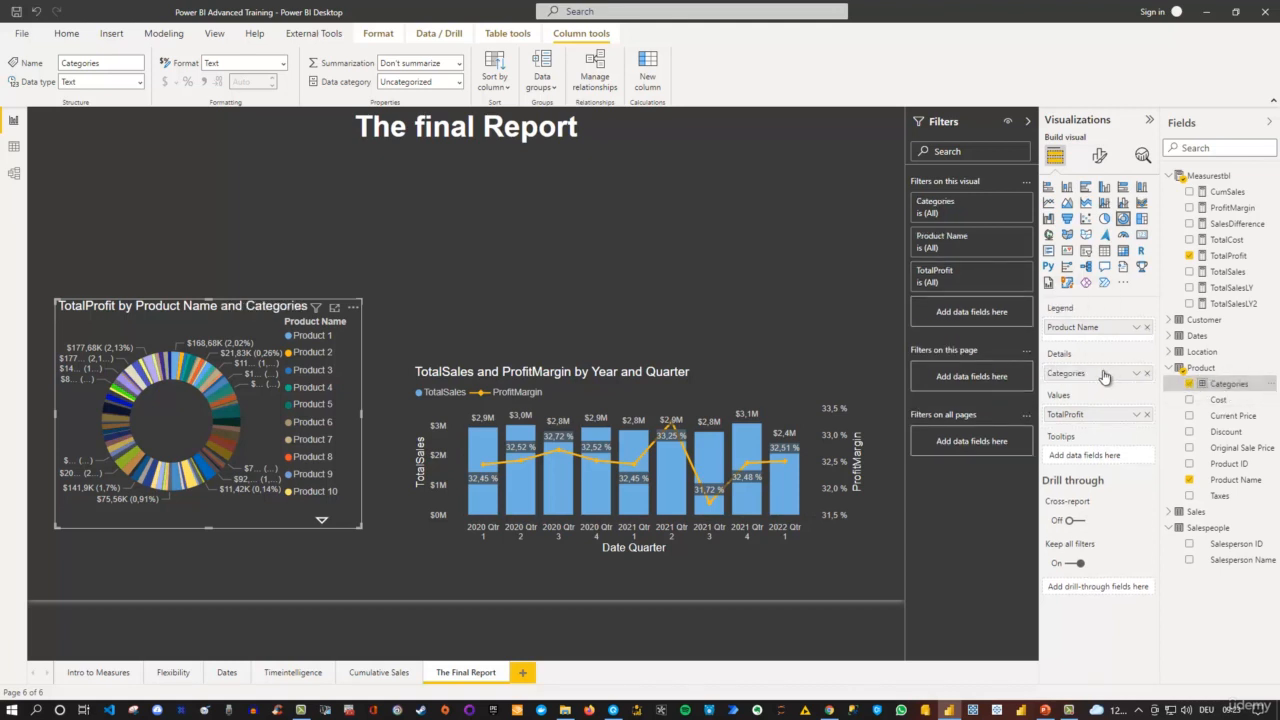
{"action": "left_click_drag", "start_coordinate": [1104, 376], "coordinate": [1104, 325]}
{"action": "left_click", "coordinate": [1147, 327]}
{"action": "left_click_drag", "start_coordinate": [1112, 368], "coordinate": [1102, 335]}
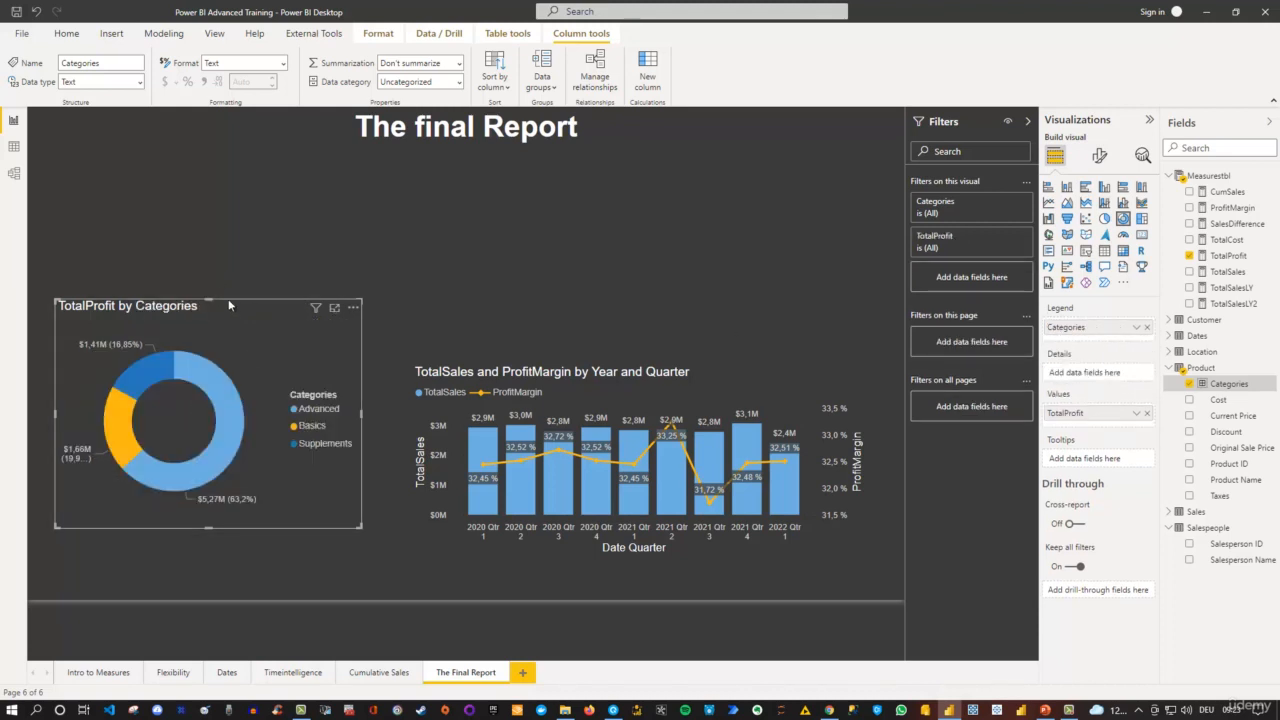
{"action": "left_click_drag", "start_coordinate": [234, 314], "coordinate": [234, 328]}
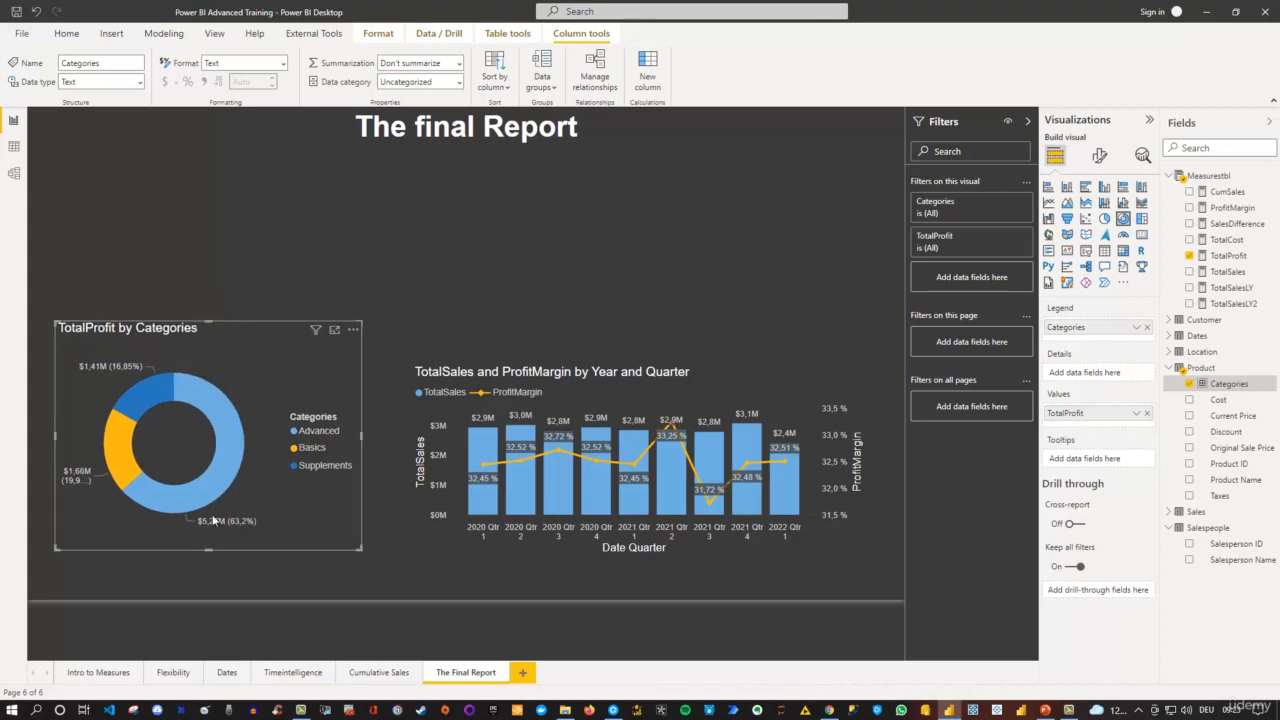
{"action": "mouse_move", "coordinate": [202, 514]}
Try the Inside position for the donut's detail labels and set the position back to Outside.
{"action": "left_click", "coordinate": [1098, 157]}
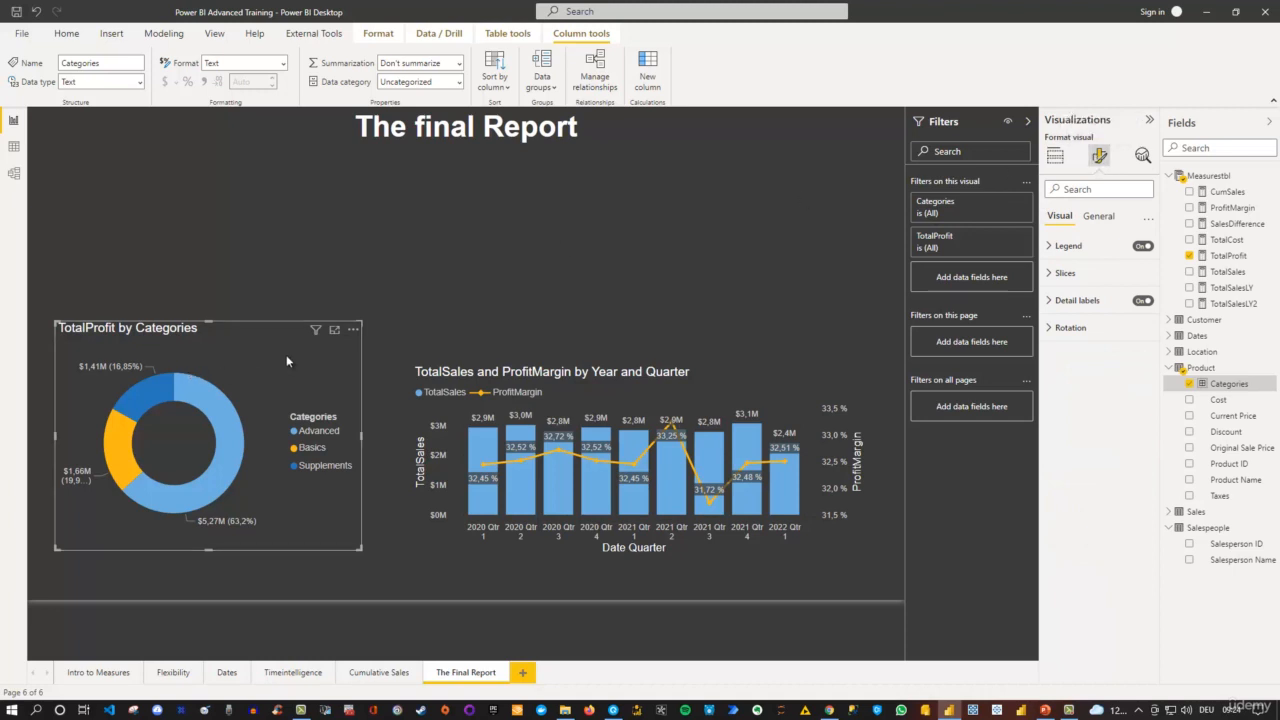
{"action": "left_click", "coordinate": [1050, 301]}
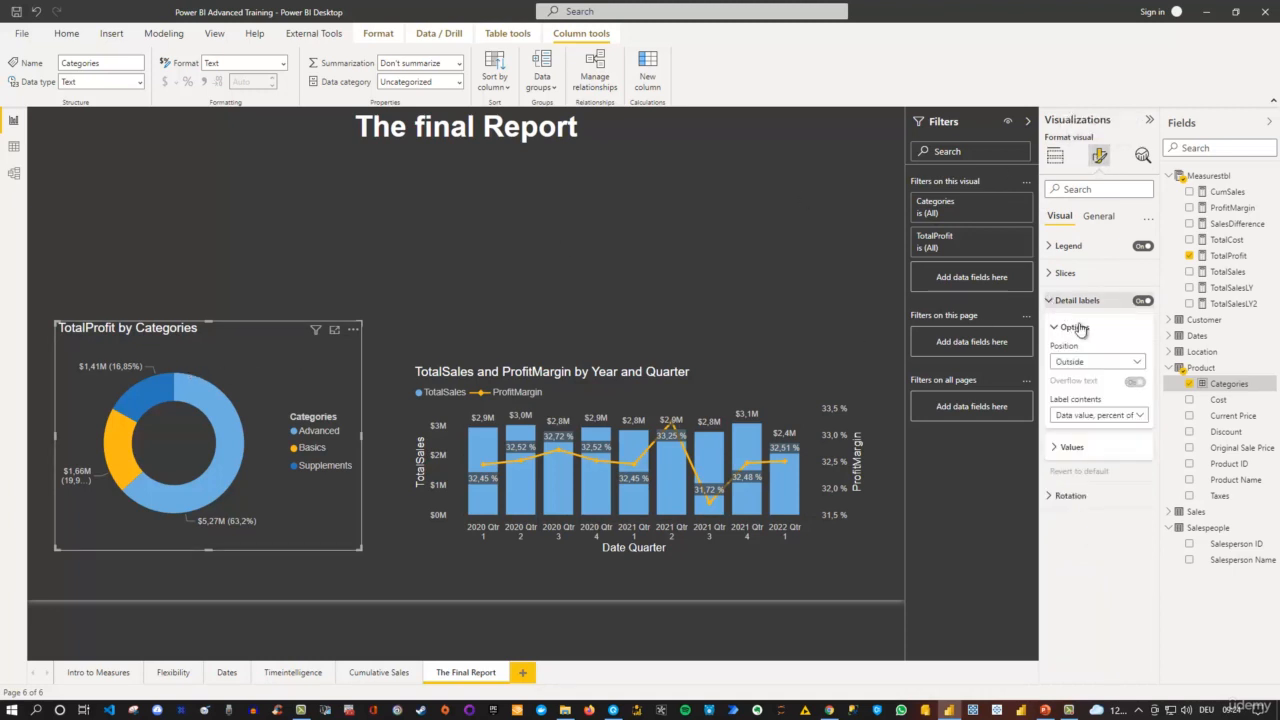
{"action": "left_click", "coordinate": [1115, 362]}
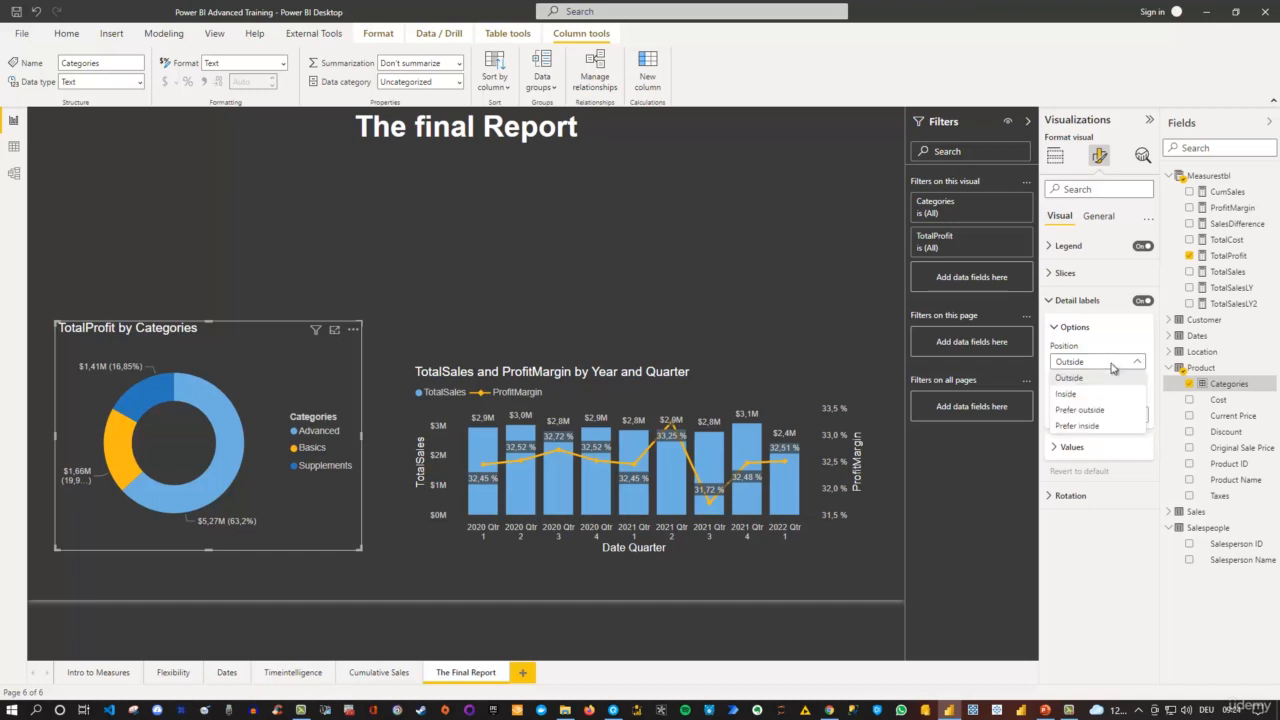
{"action": "left_click", "coordinate": [1070, 394]}
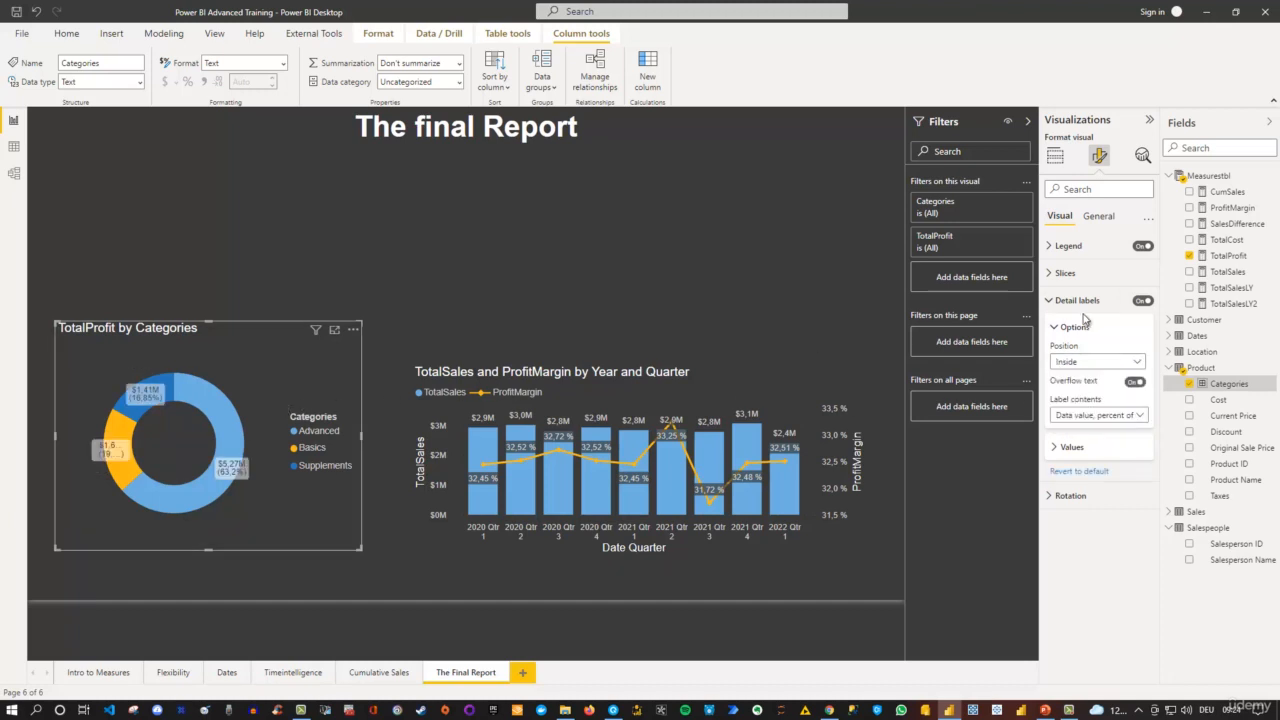
{"action": "left_click", "coordinate": [1073, 364]}
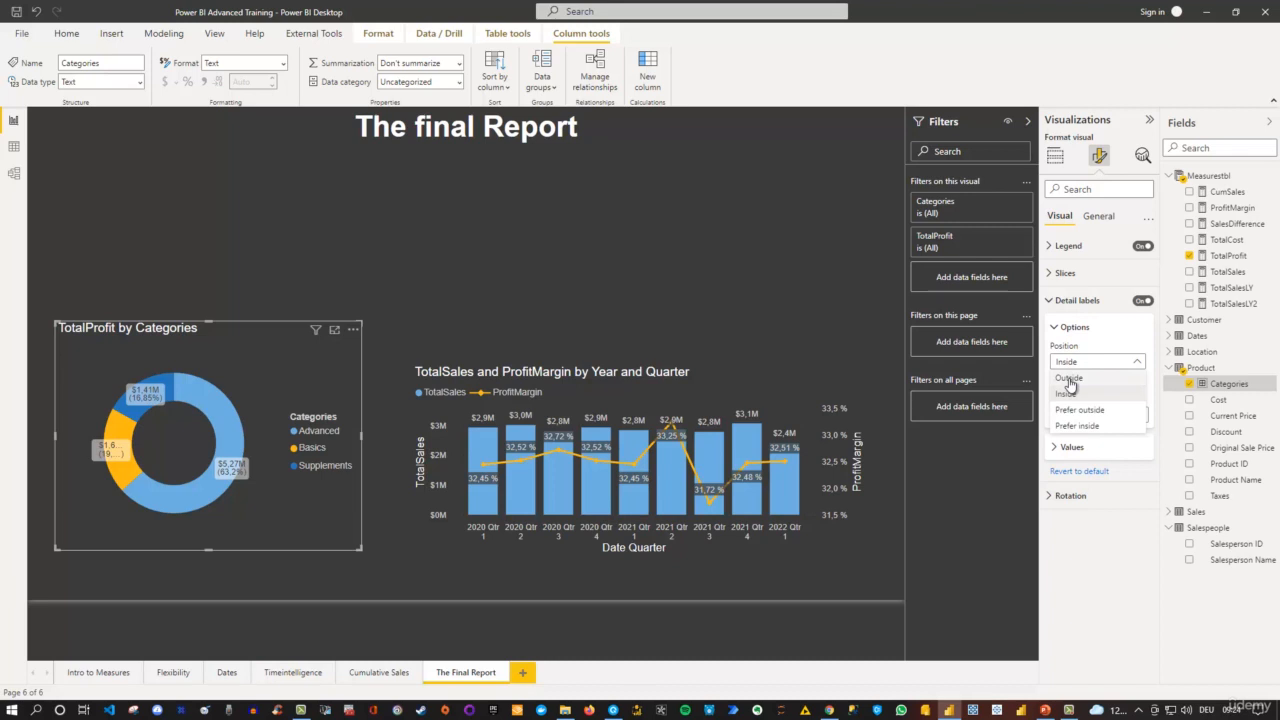
{"action": "left_click", "coordinate": [1069, 379]}
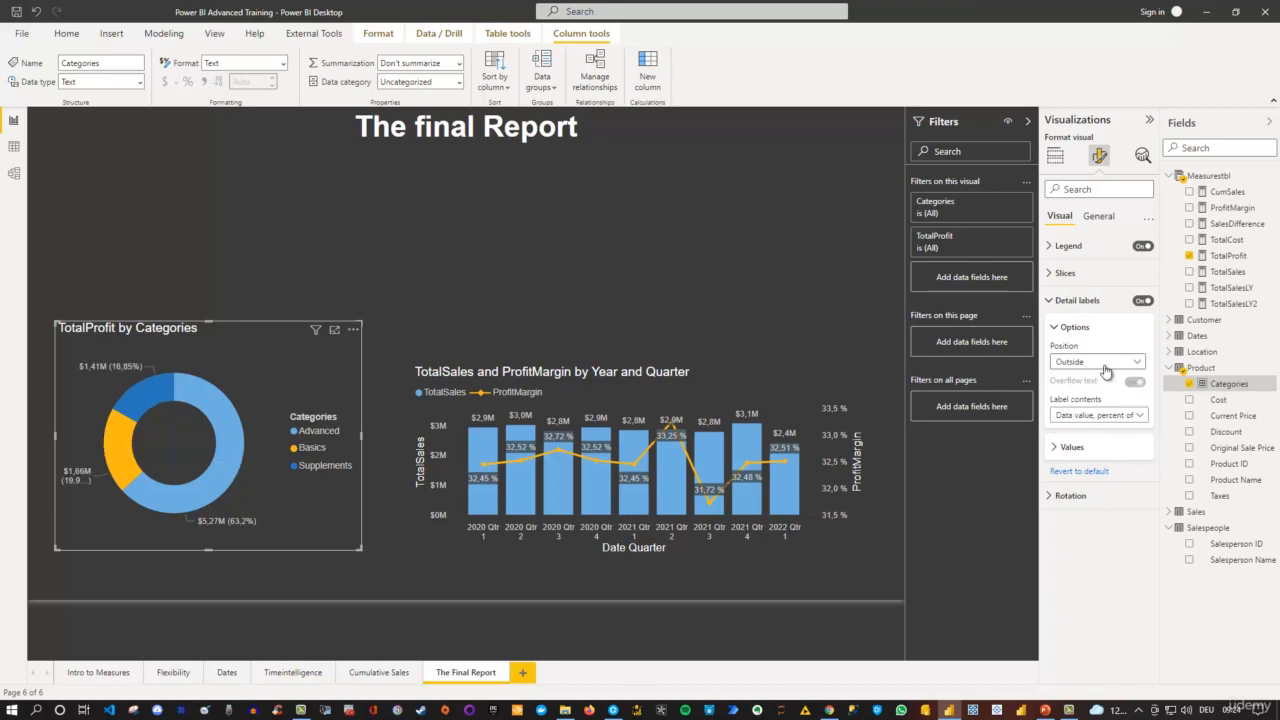
Try All detail labels as the donut's label contents and set it back to Data value, percent of total.
{"action": "left_click", "coordinate": [1140, 420]}
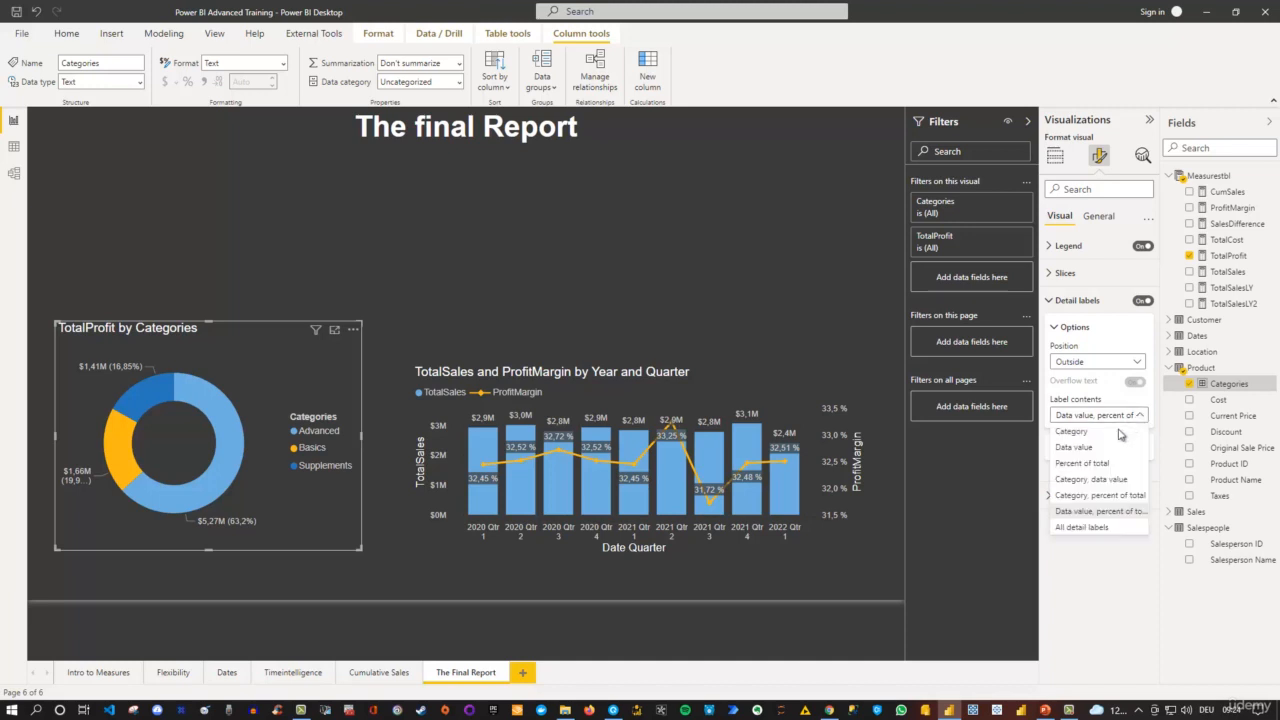
{"action": "left_click", "coordinate": [1094, 529]}
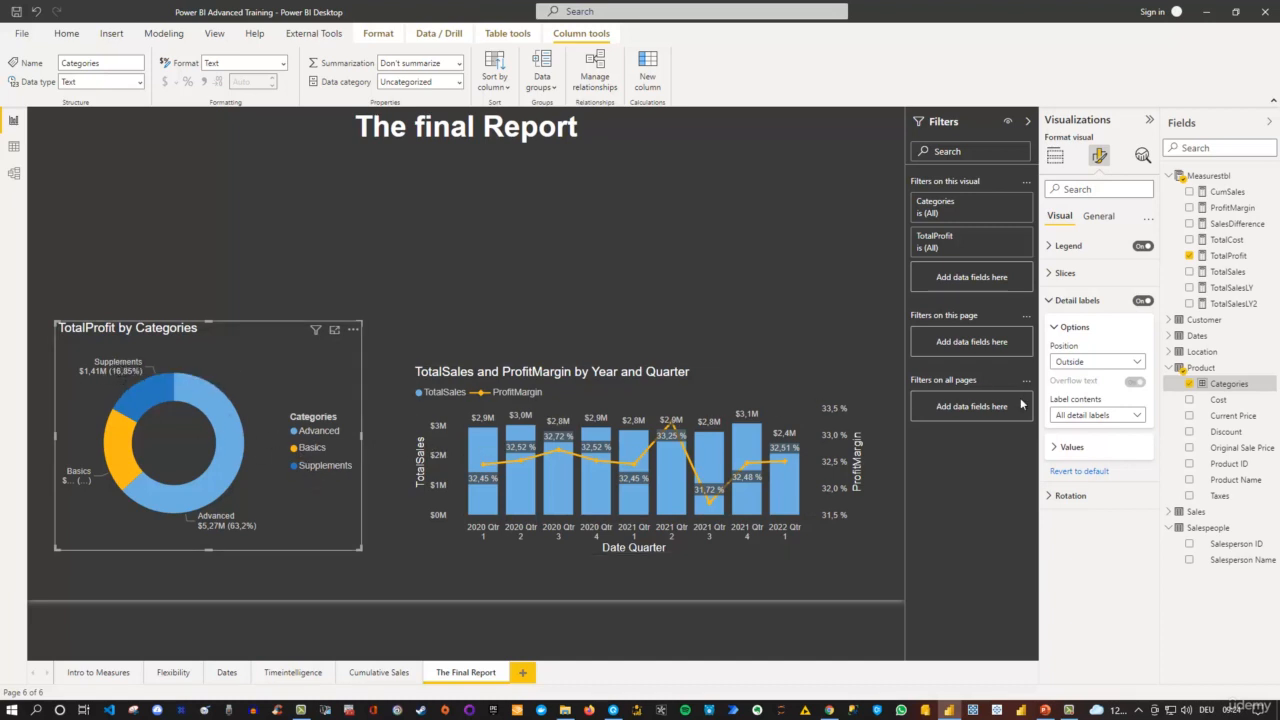
{"action": "left_click", "coordinate": [1089, 415]}
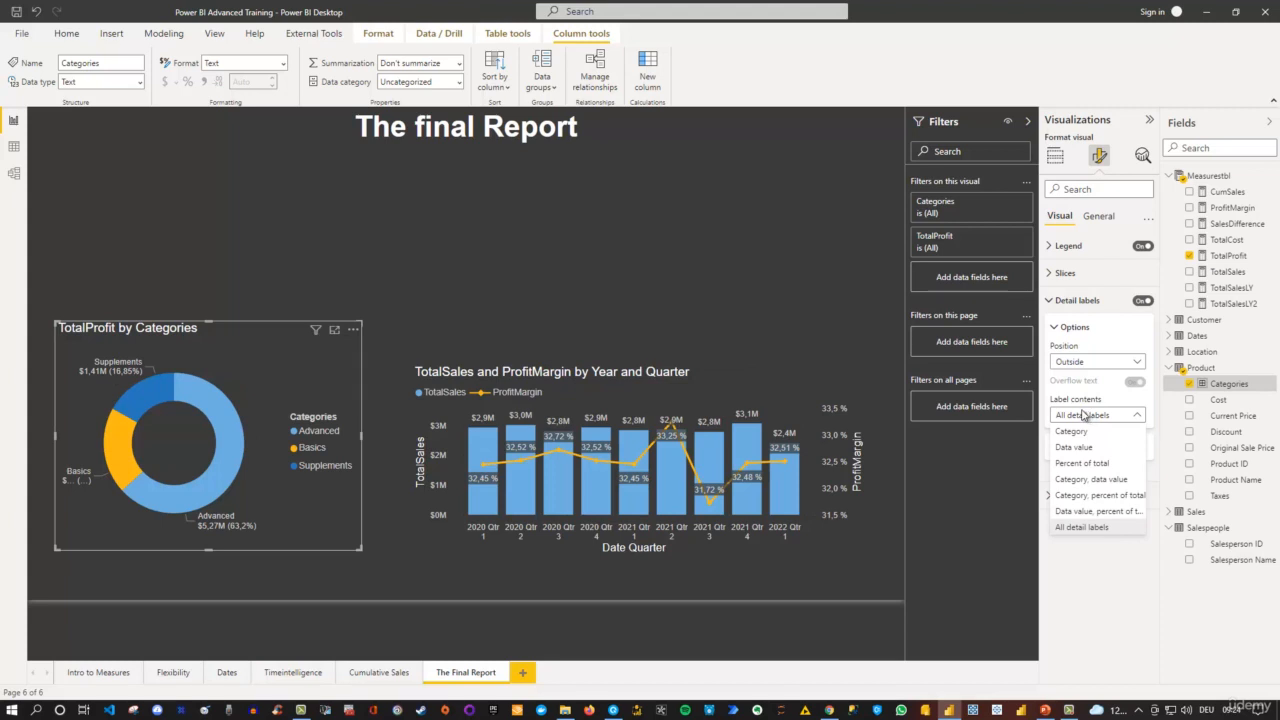
{"action": "left_click", "coordinate": [1093, 511]}
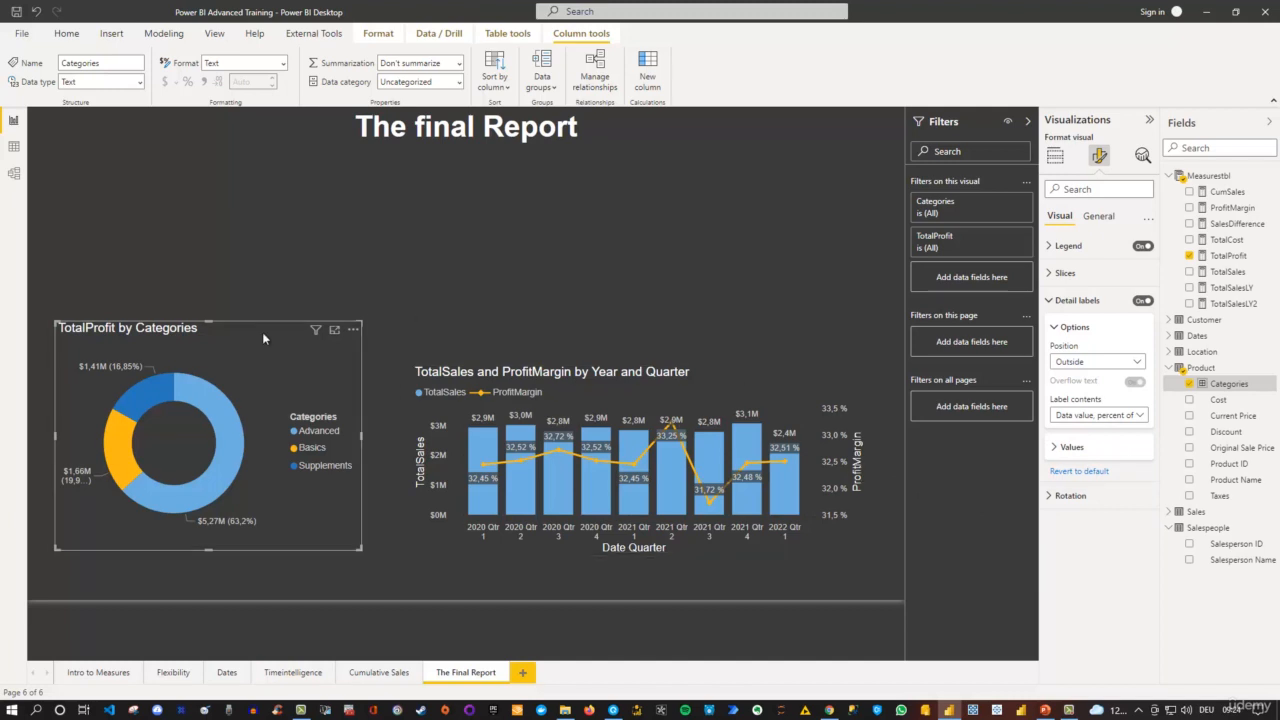
Extend the combo chart upward and stretch the TotalProfit donut so its upper and lower edges line up with the combo chart.
{"action": "left_click", "coordinate": [693, 373]}
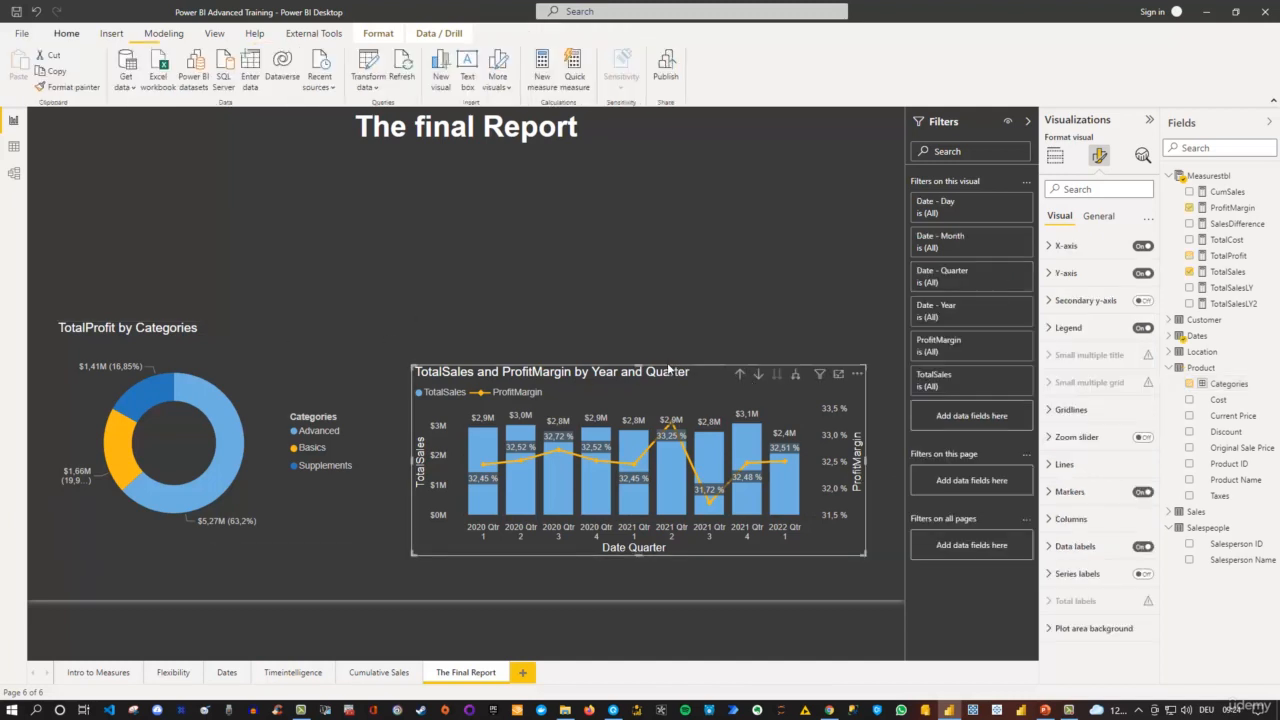
{"action": "left_click_drag", "start_coordinate": [643, 365], "coordinate": [636, 317]}
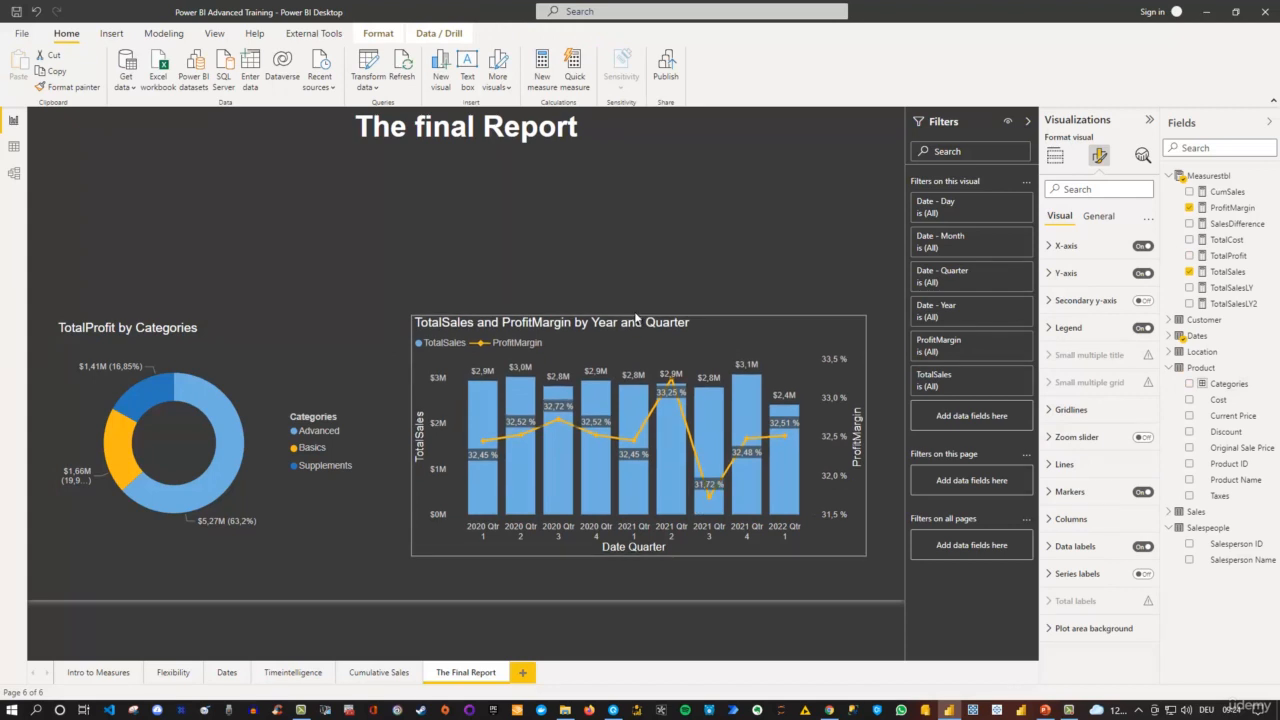
{"action": "left_click", "coordinate": [298, 327]}
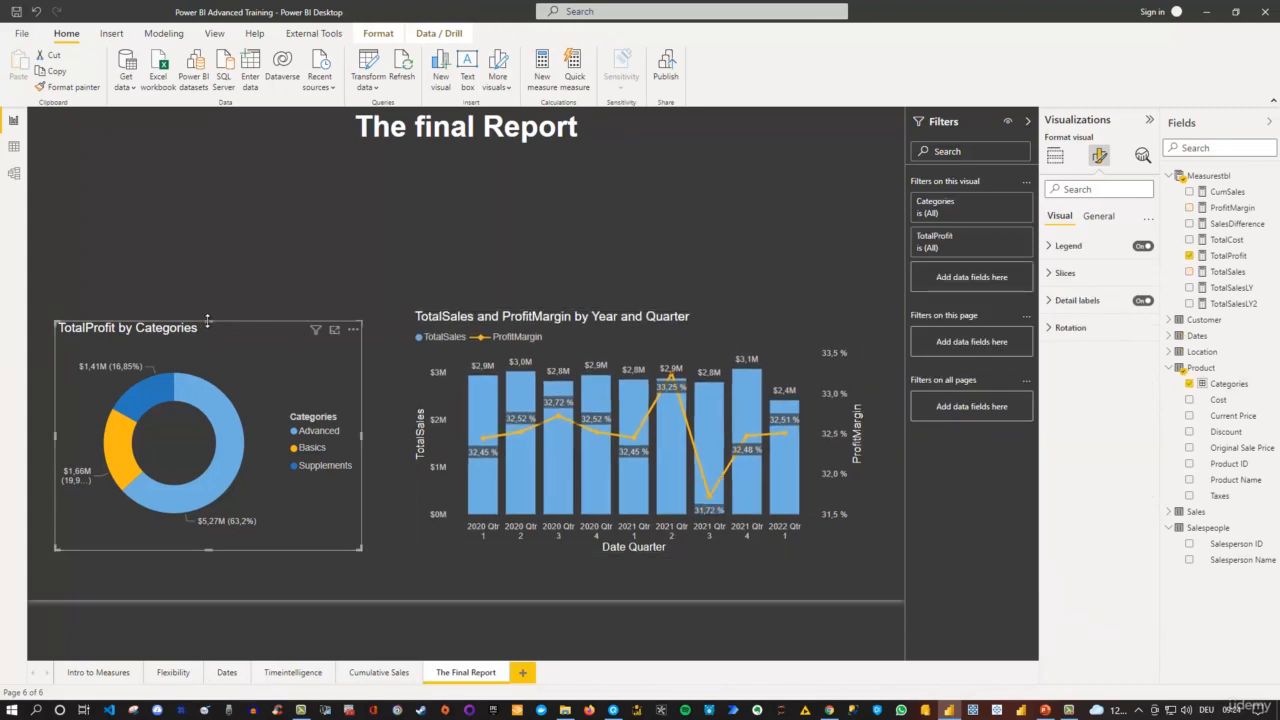
{"action": "left_click_drag", "start_coordinate": [208, 322], "coordinate": [210, 309]}
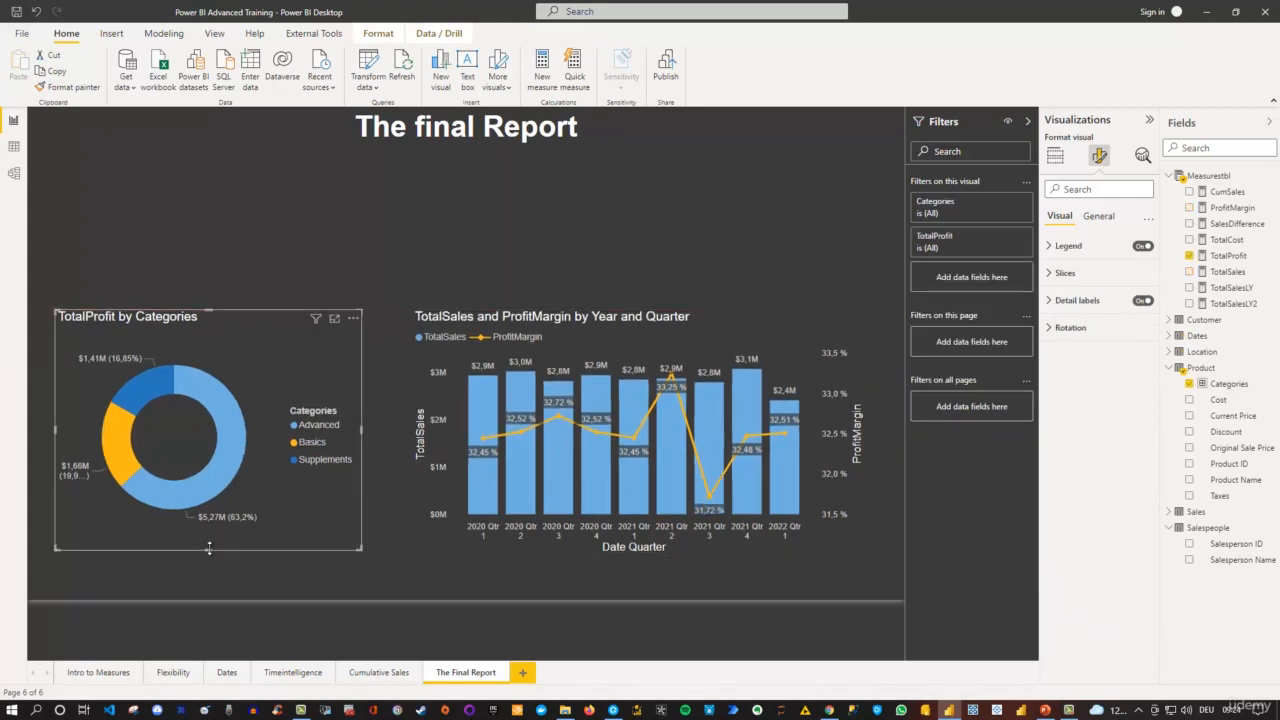
{"action": "left_click_drag", "start_coordinate": [209, 548], "coordinate": [211, 556]}
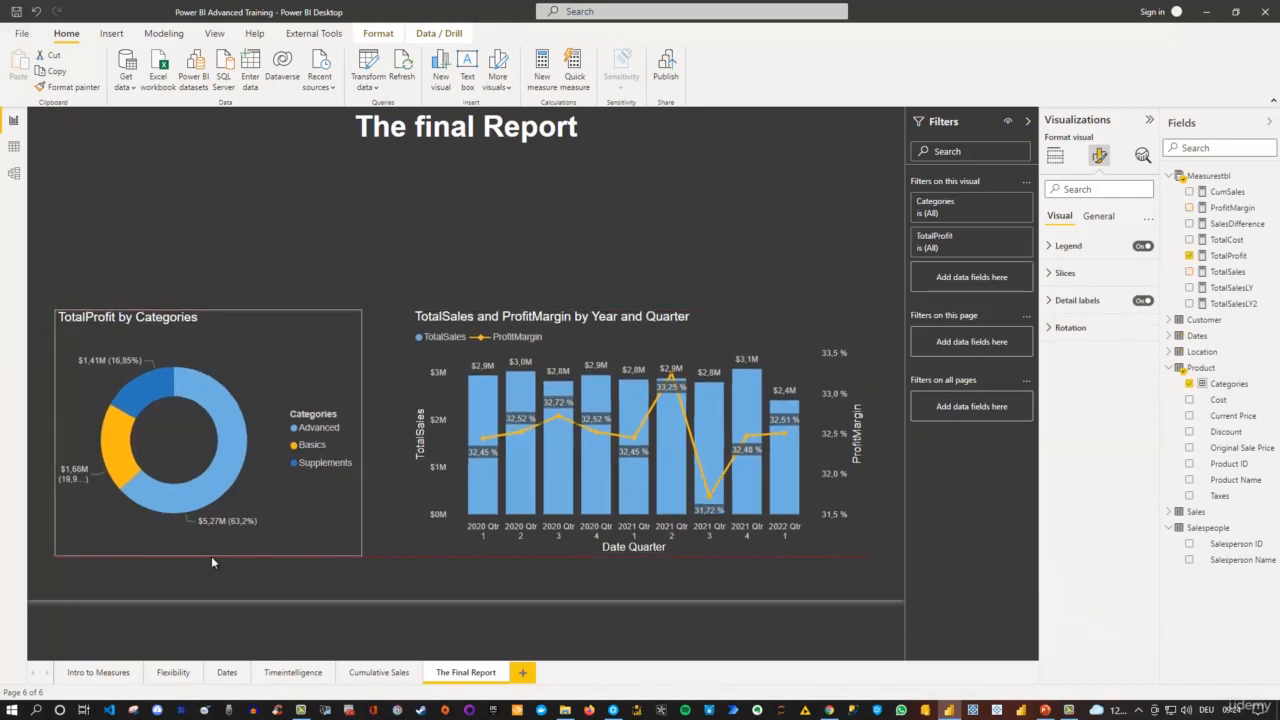
{"action": "left_click", "coordinate": [436, 279]}
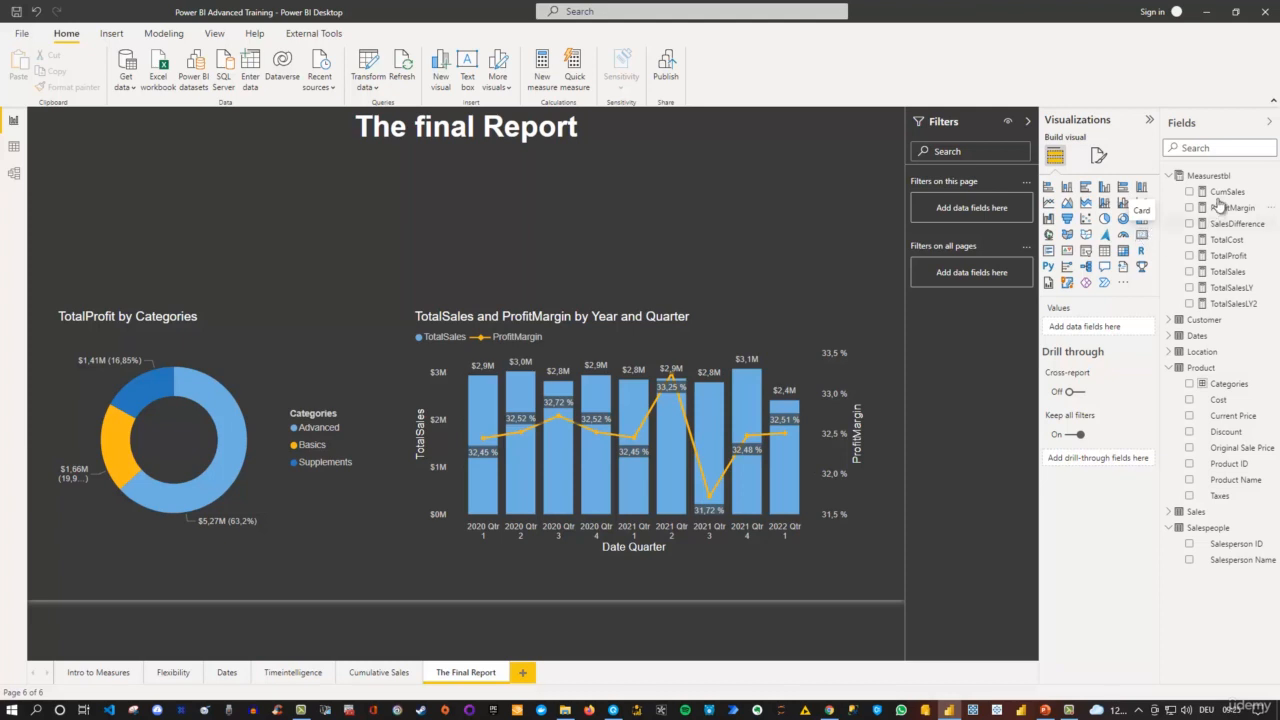
Add a wide, flat multi-row card between the page title and the charts showing TotalSales, TotalCost, TotalProfit and ProfitMargin.
{"action": "left_click", "coordinate": [1049, 253]}
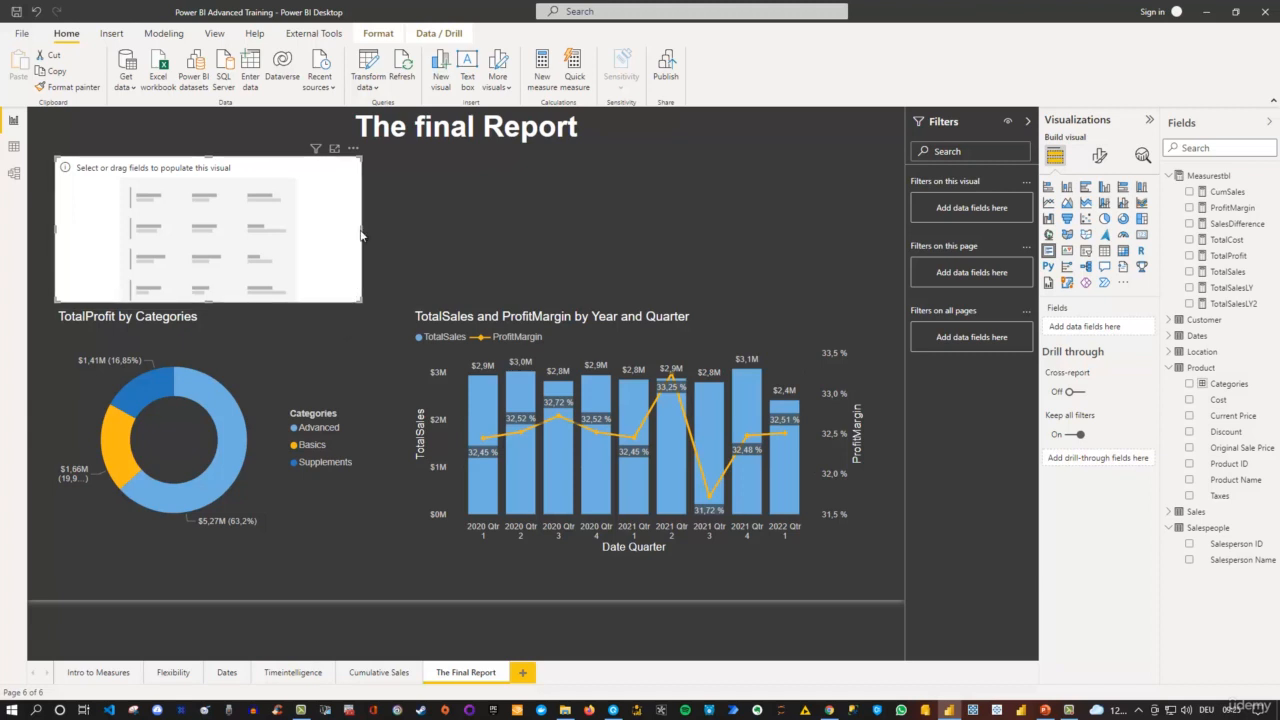
{"action": "left_click_drag", "start_coordinate": [441, 240], "coordinate": [804, 246]}
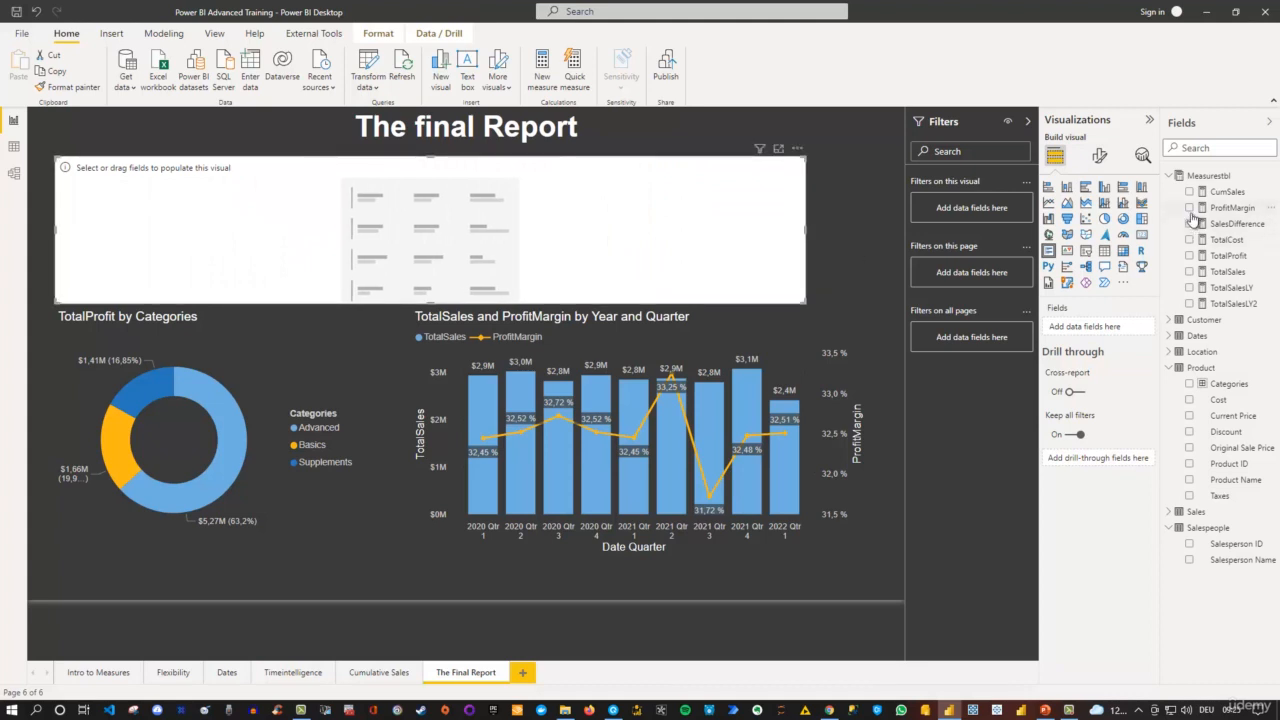
{"action": "left_click", "coordinate": [1189, 272]}
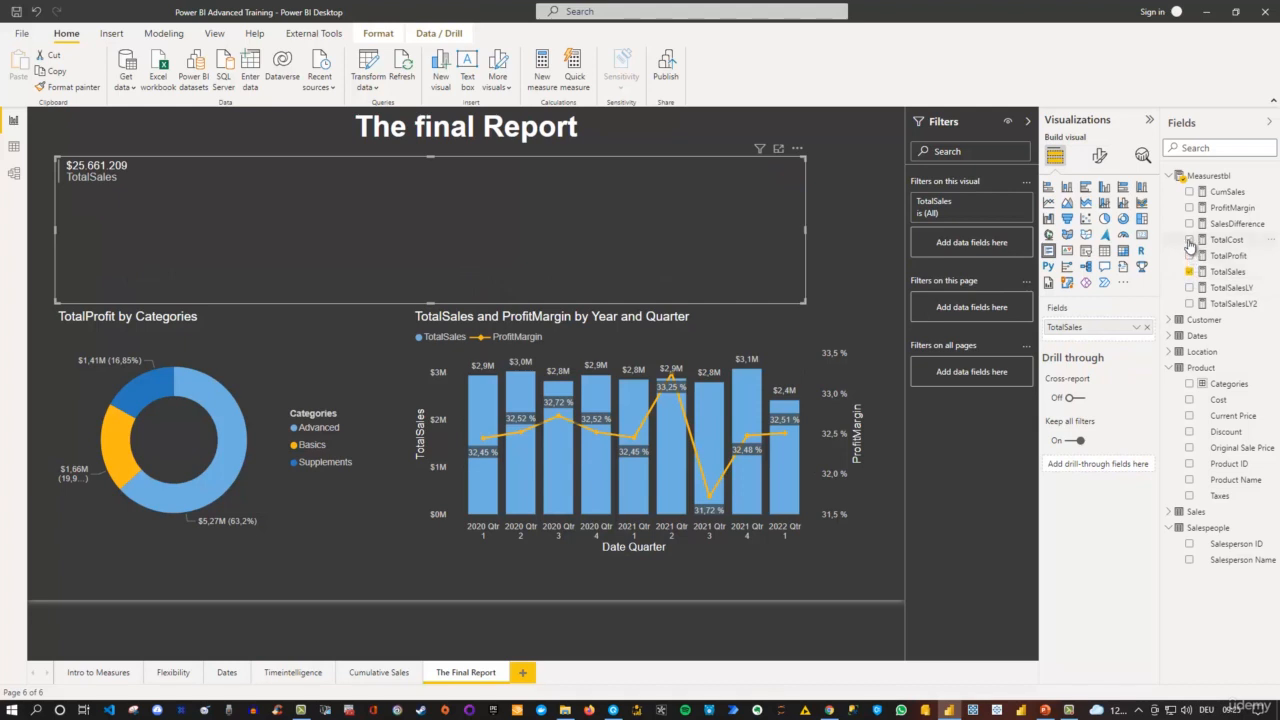
{"action": "left_click", "coordinate": [1189, 240]}
{"action": "left_click", "coordinate": [1189, 256]}
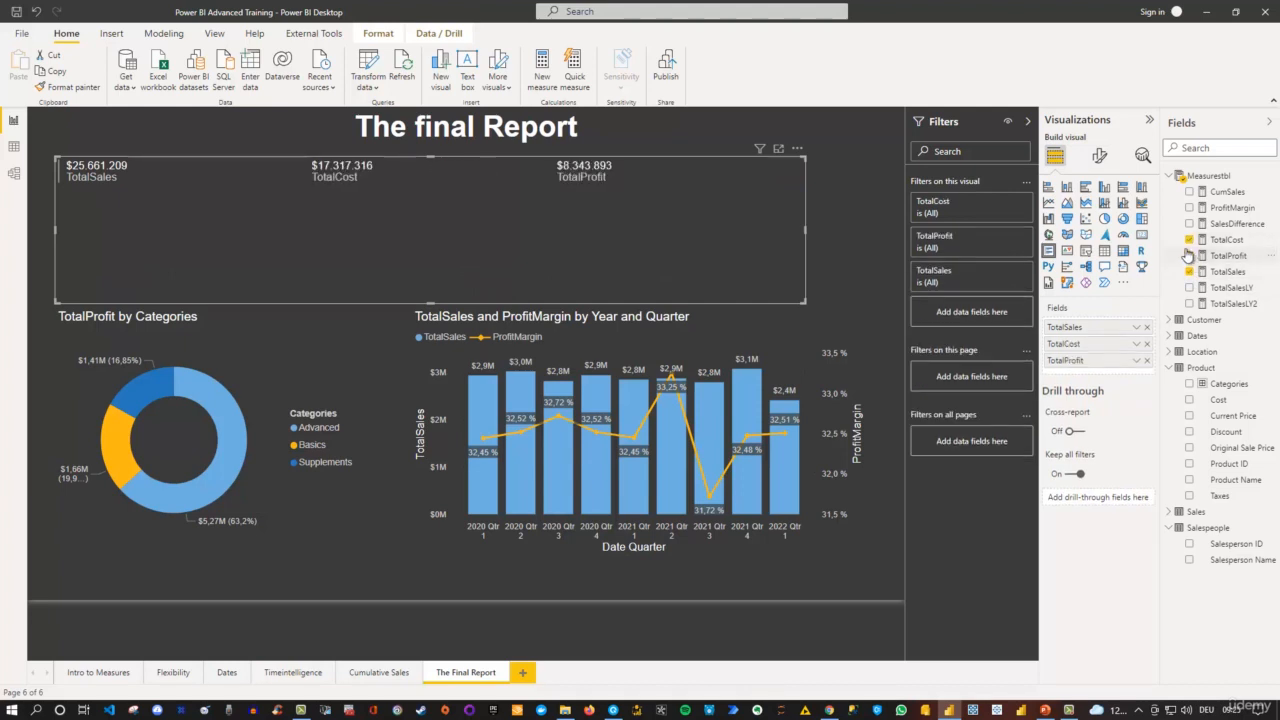
{"action": "left_click", "coordinate": [1189, 208]}
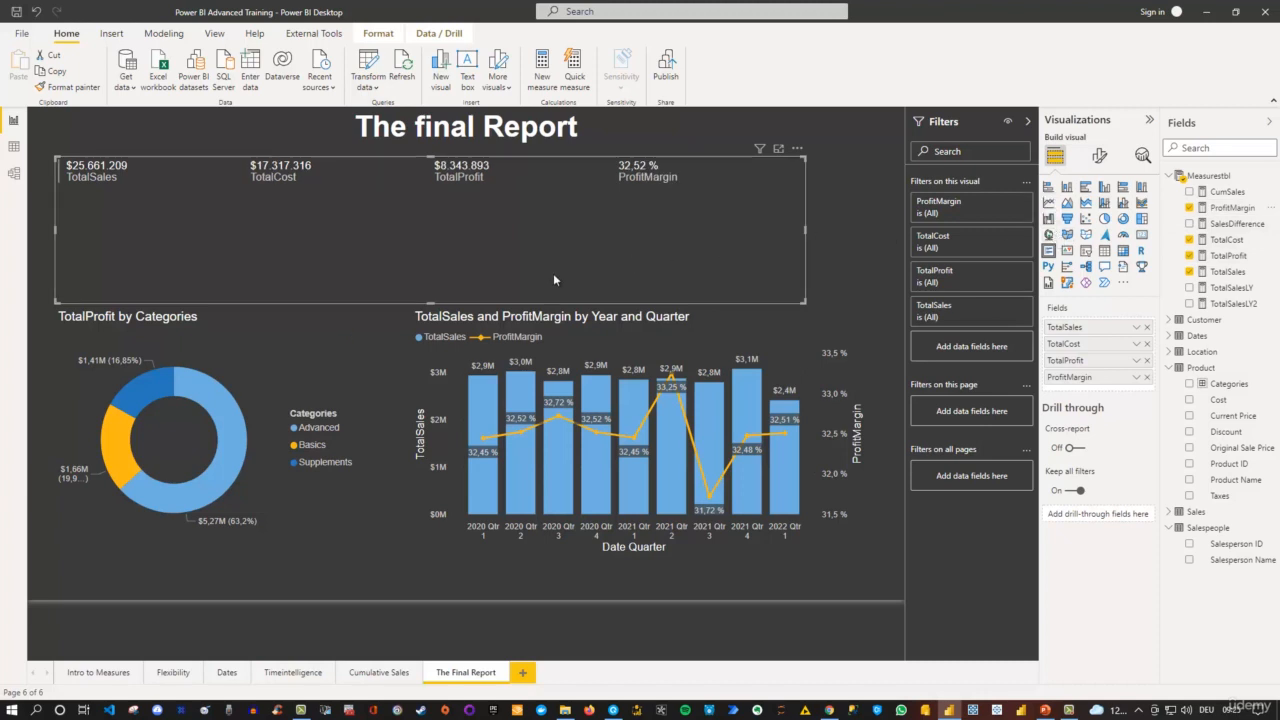
{"action": "left_click_drag", "start_coordinate": [436, 302], "coordinate": [454, 204]}
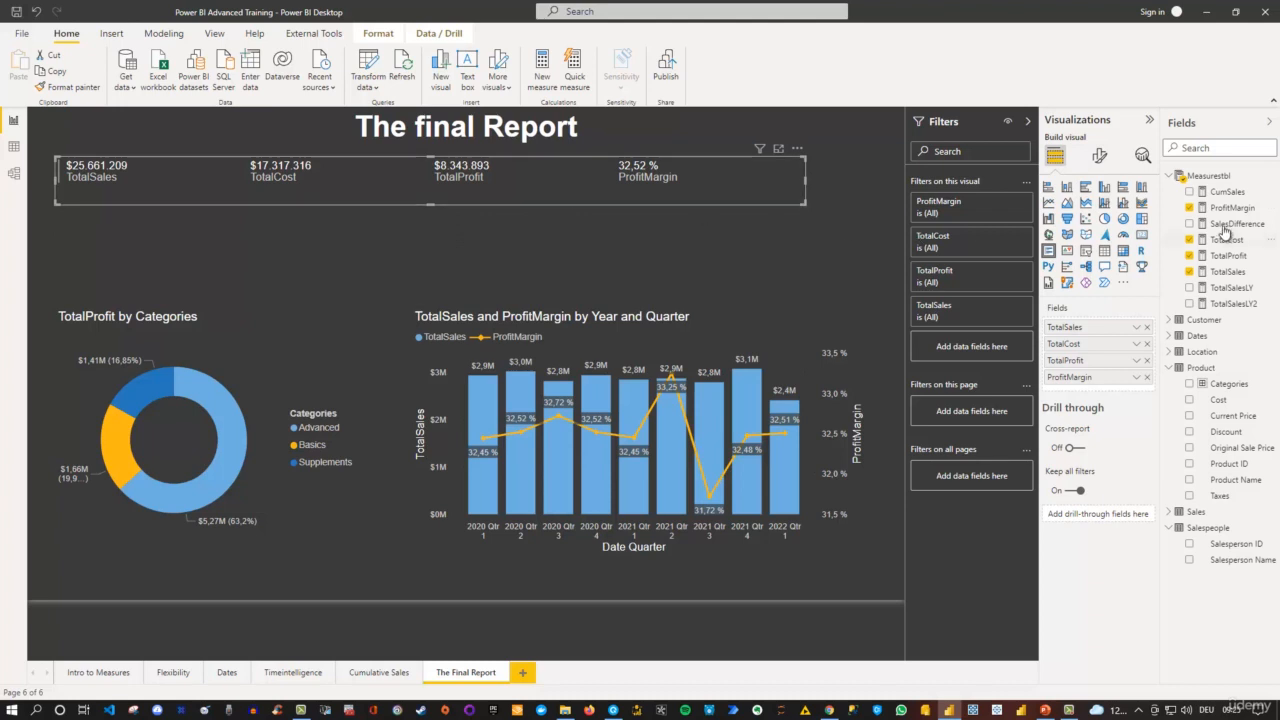
Make the multi-row card's category labels bold and set their font size to 15 pt.
{"action": "left_click", "coordinate": [1099, 157]}
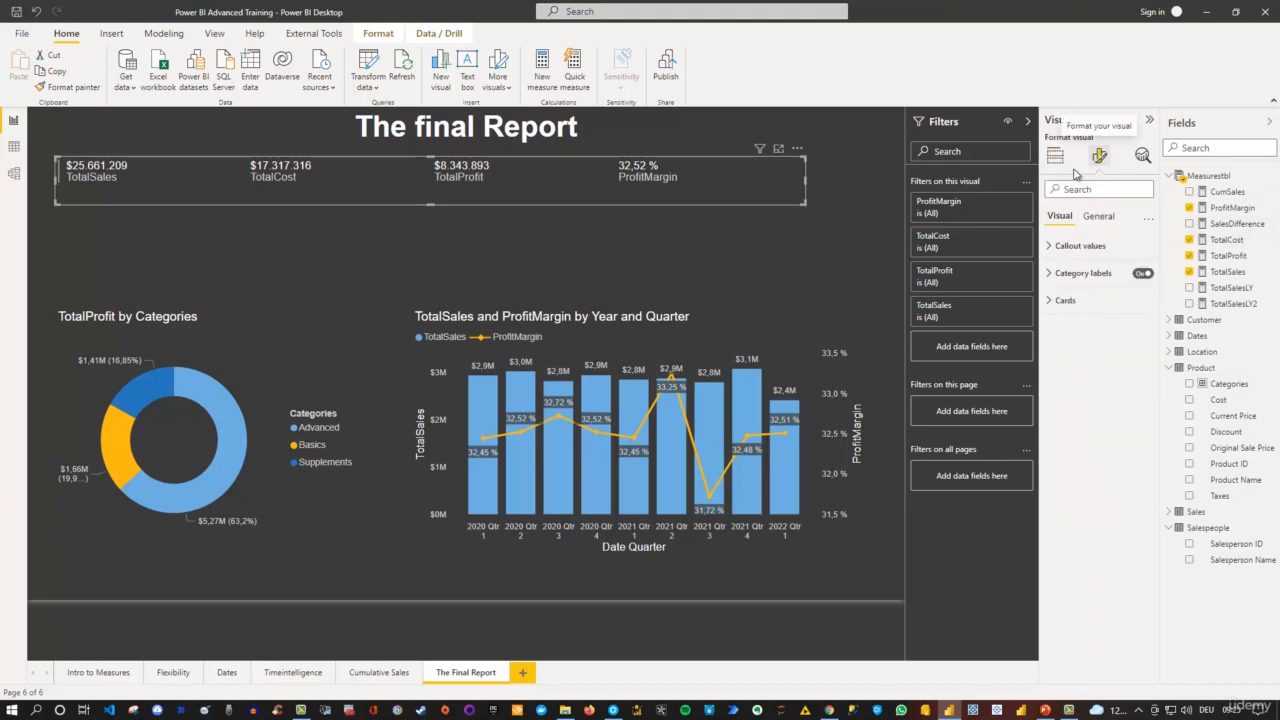
{"action": "left_click", "coordinate": [1047, 276]}
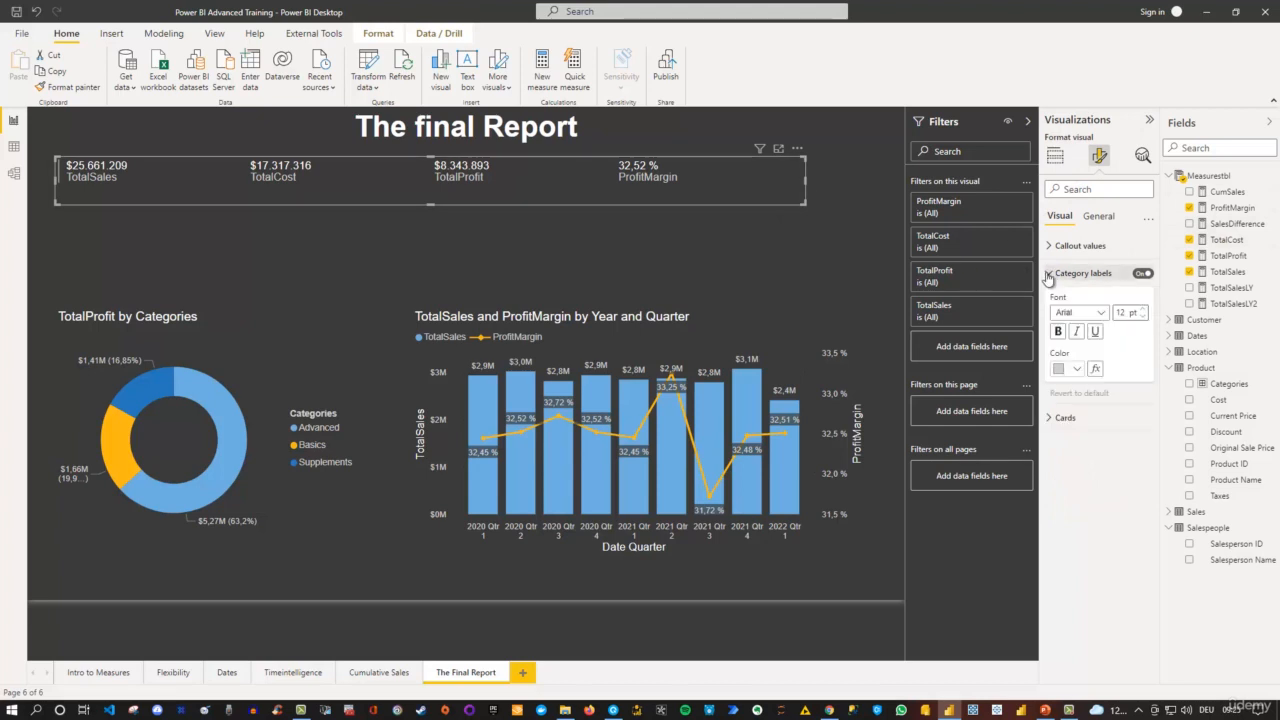
{"action": "left_click", "coordinate": [1058, 331]}
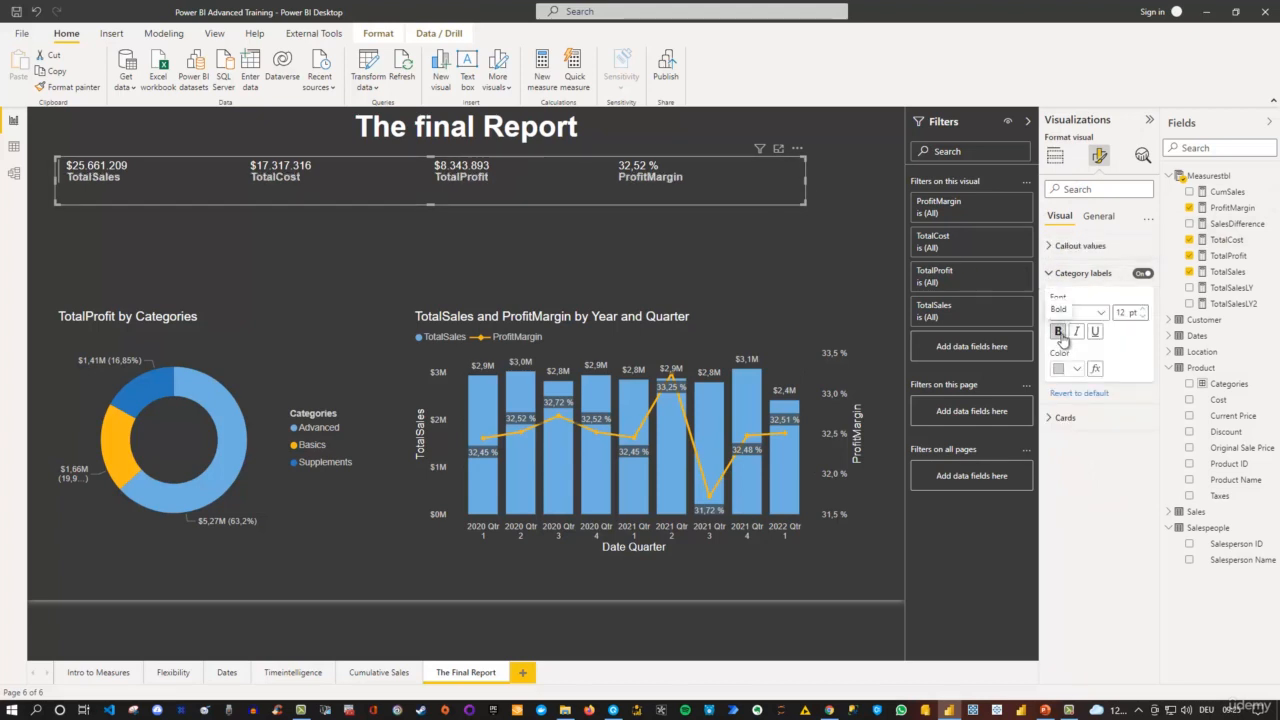
{"action": "left_click", "coordinate": [1144, 310]}
{"action": "left_click", "coordinate": [1144, 310]}
{"action": "left_click", "coordinate": [1146, 312]}
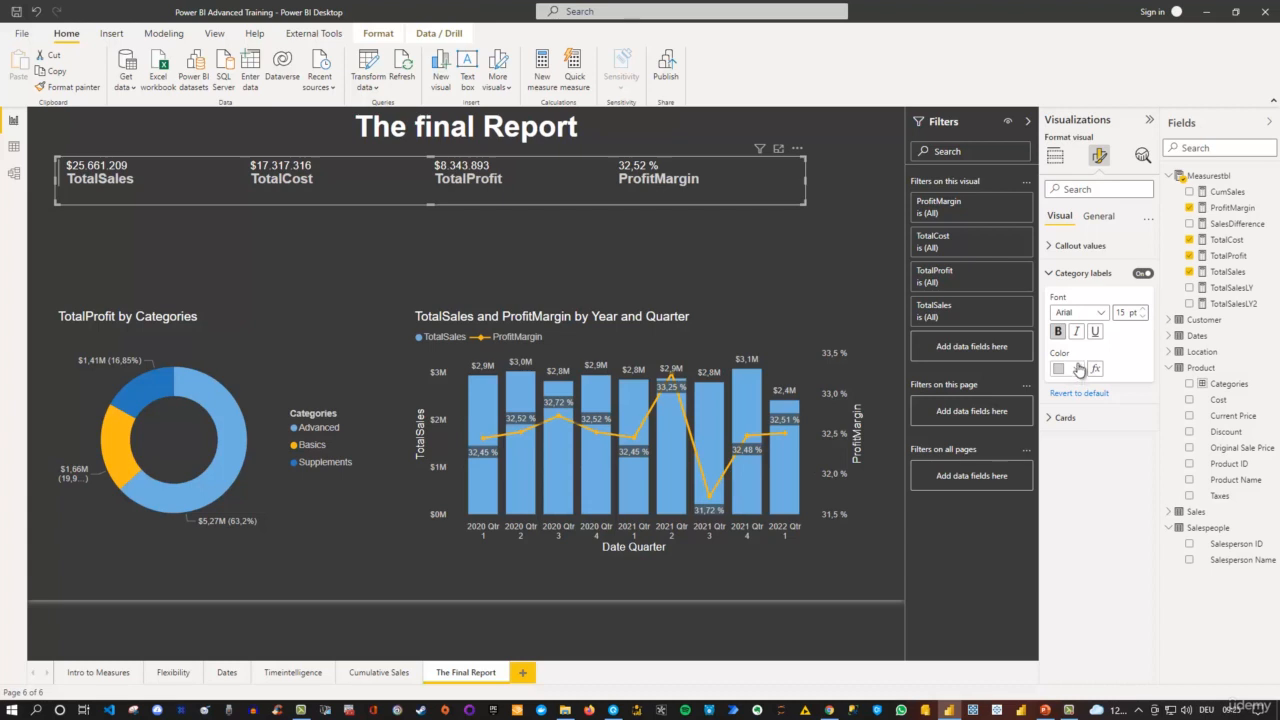
Set the card's callout values to 15 pt, try italic on them and switch it back off.
{"action": "left_click", "coordinate": [1049, 246]}
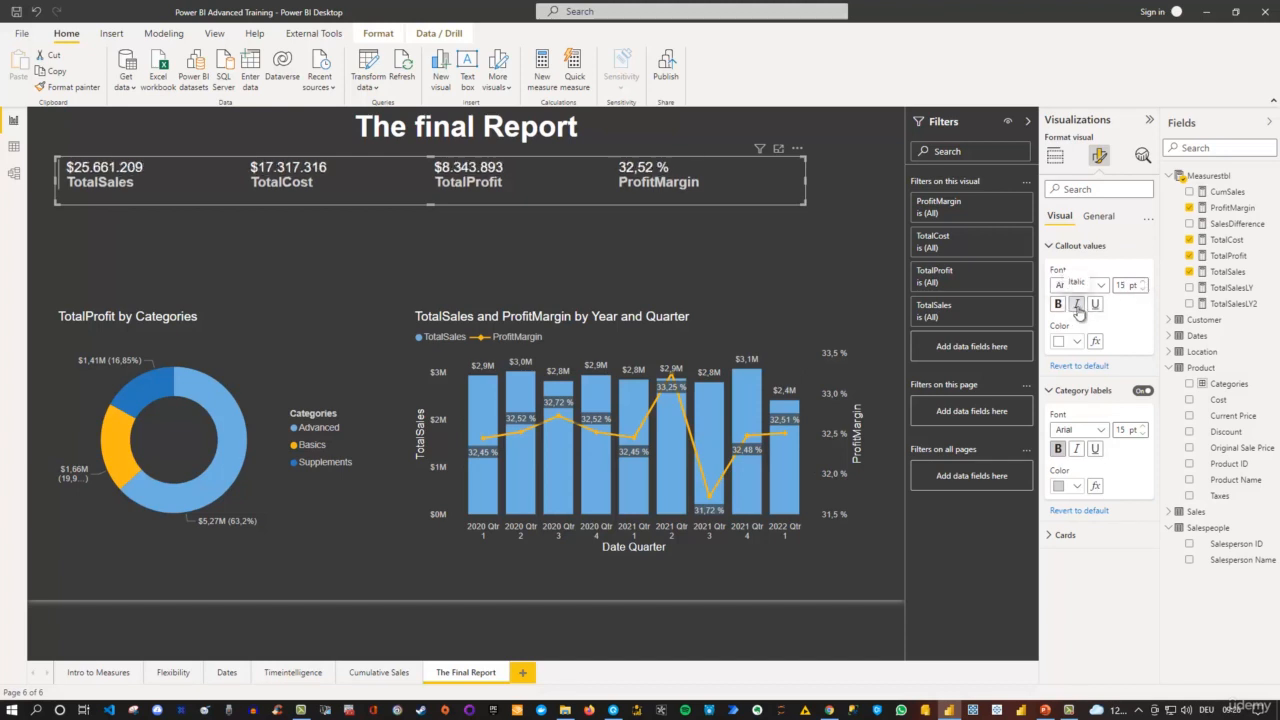
{"action": "left_click", "coordinate": [1077, 306]}
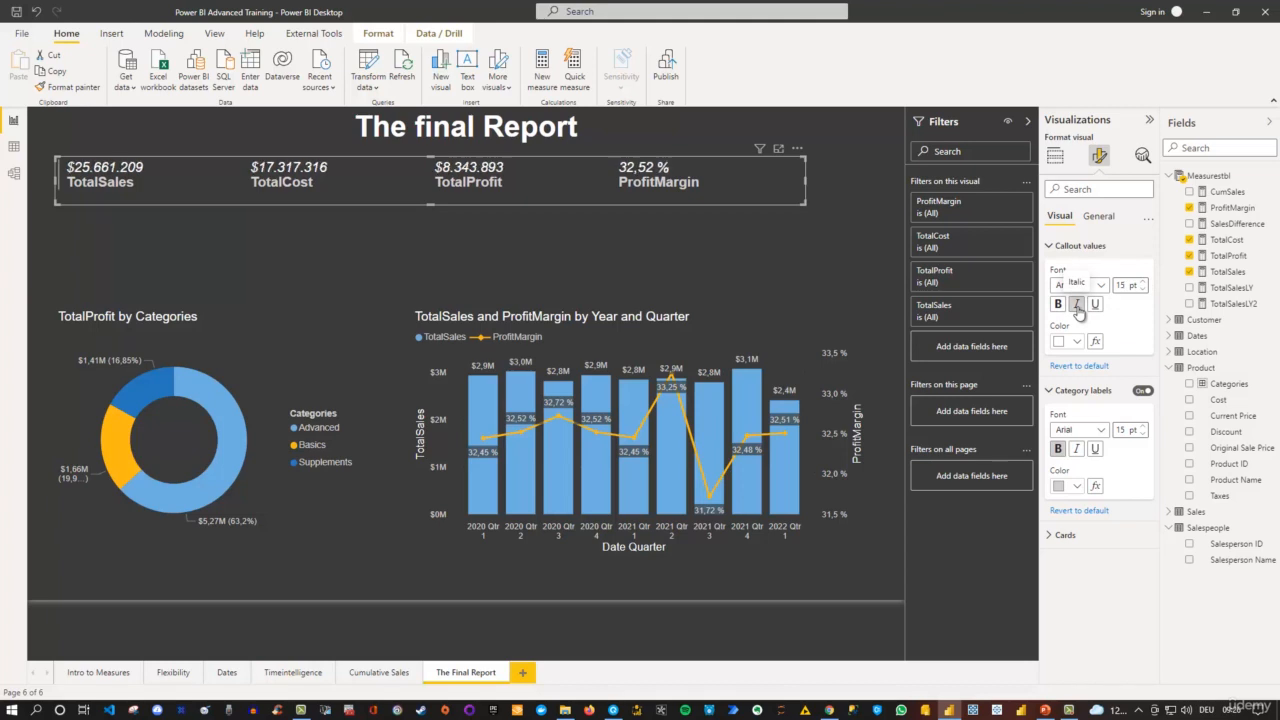
{"action": "left_click", "coordinate": [1077, 306]}
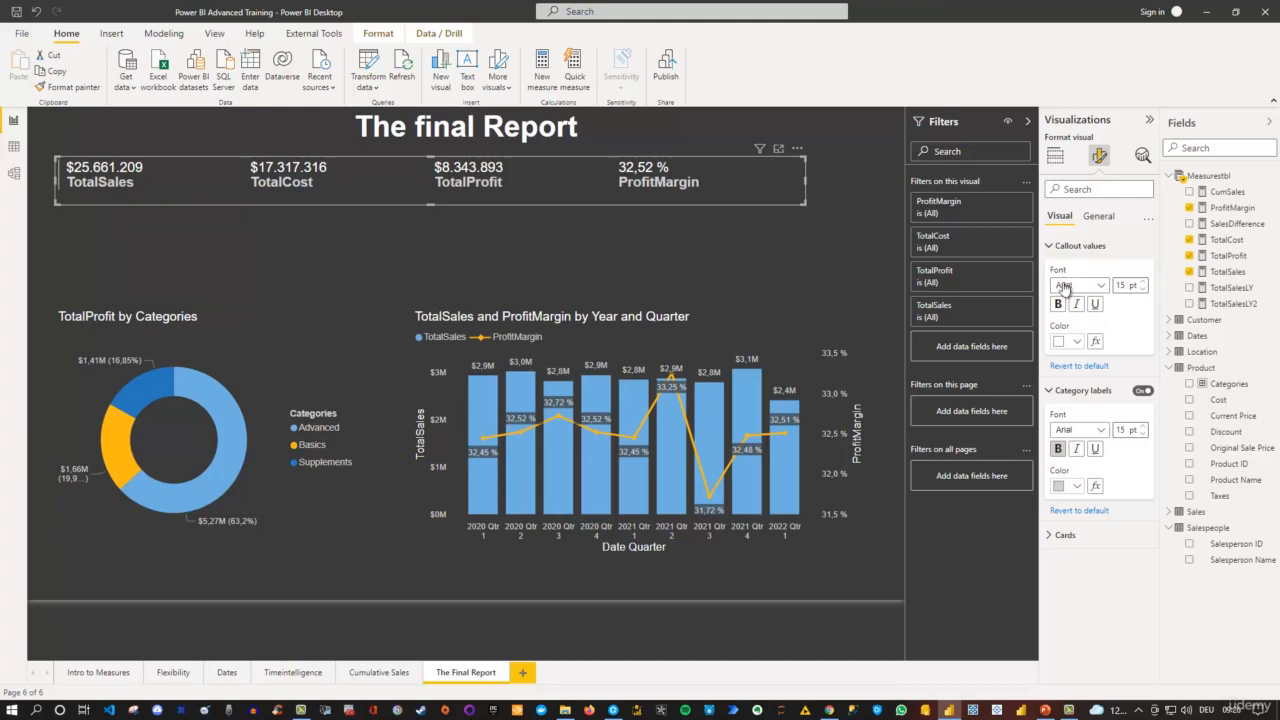
Examine the multi-row card's title, style and accent bar formatting options.
{"action": "left_click", "coordinate": [1048, 538]}
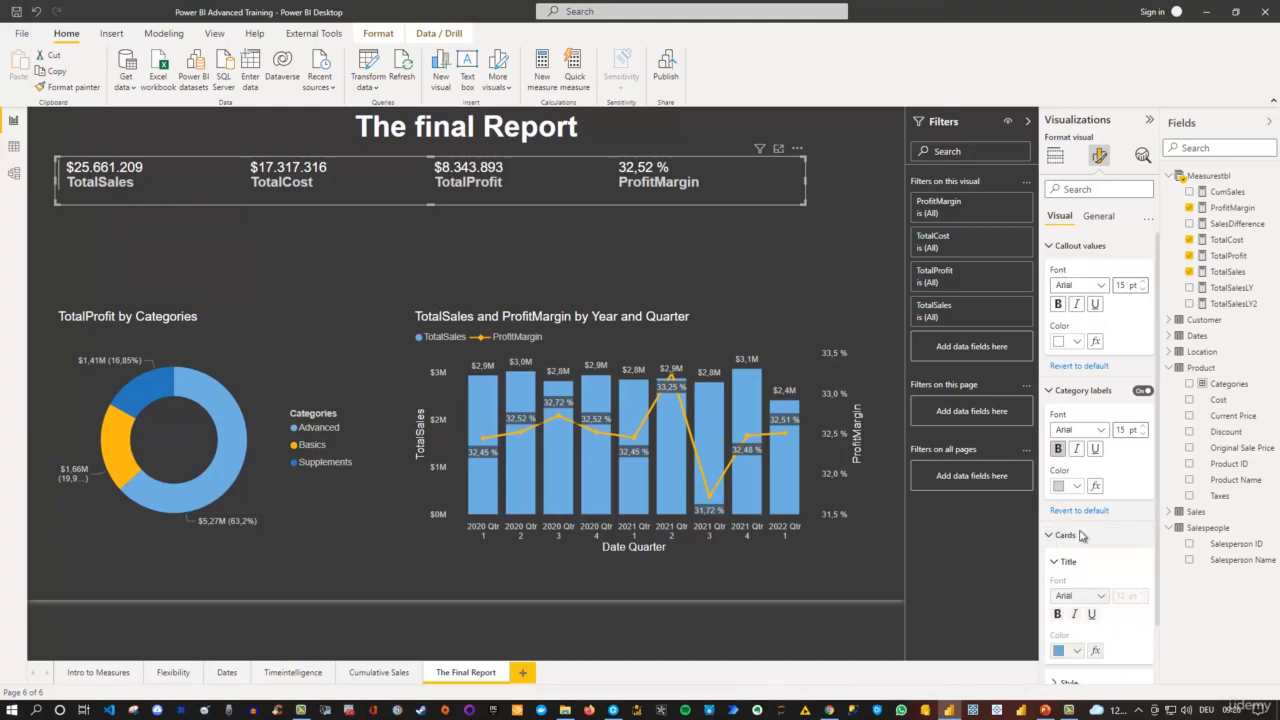
{"action": "scroll", "coordinate": [1098, 545], "scroll_direction": "down", "scroll_amount": 1}
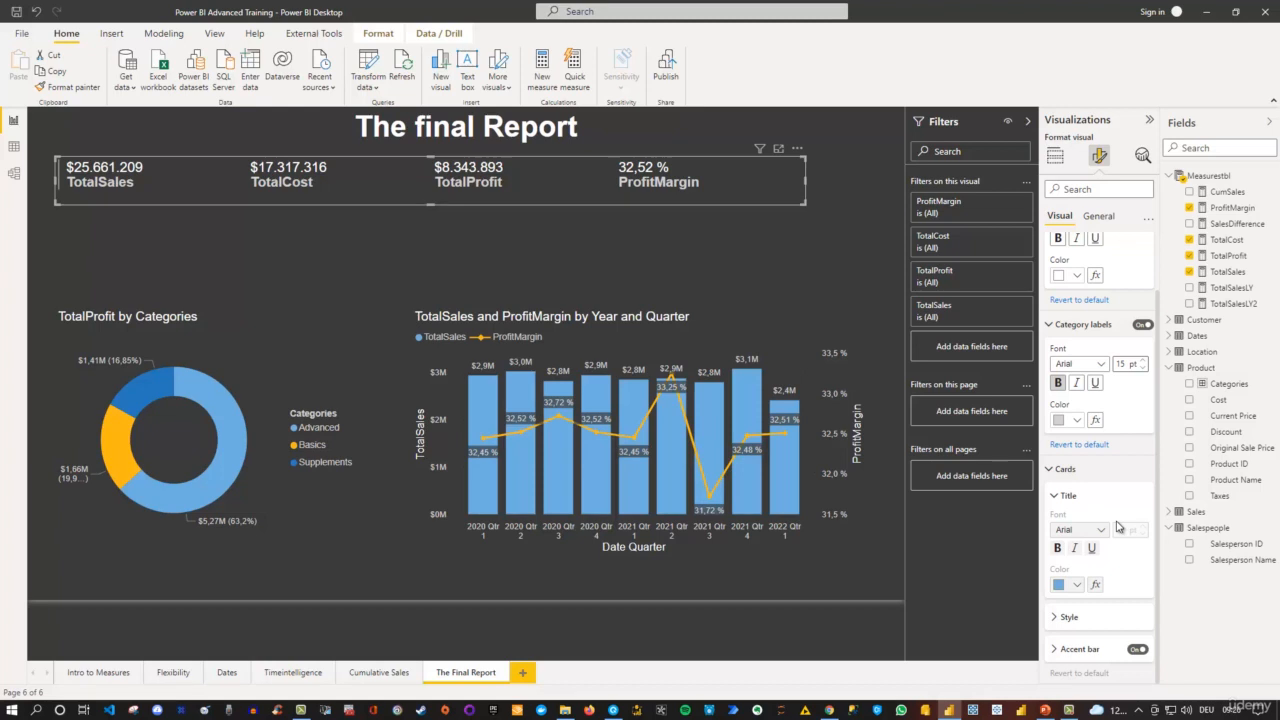
{"action": "left_click", "coordinate": [1058, 497]}
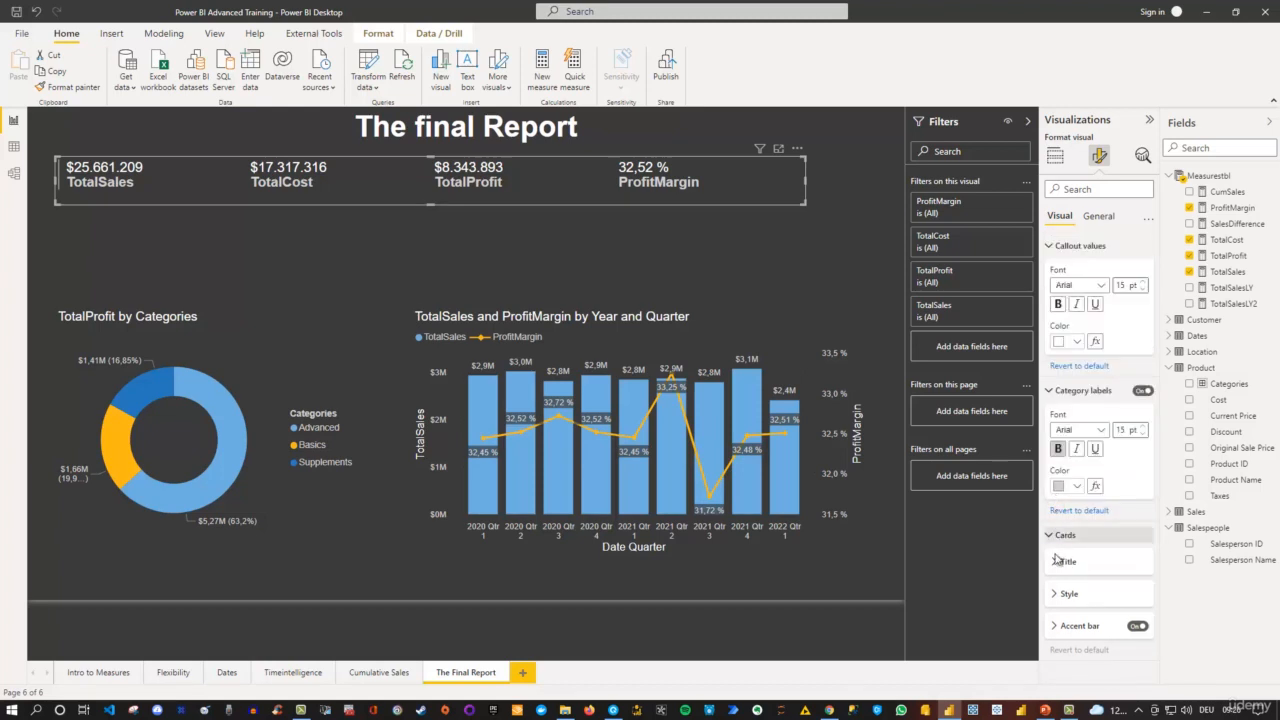
{"action": "left_click", "coordinate": [1048, 246]}
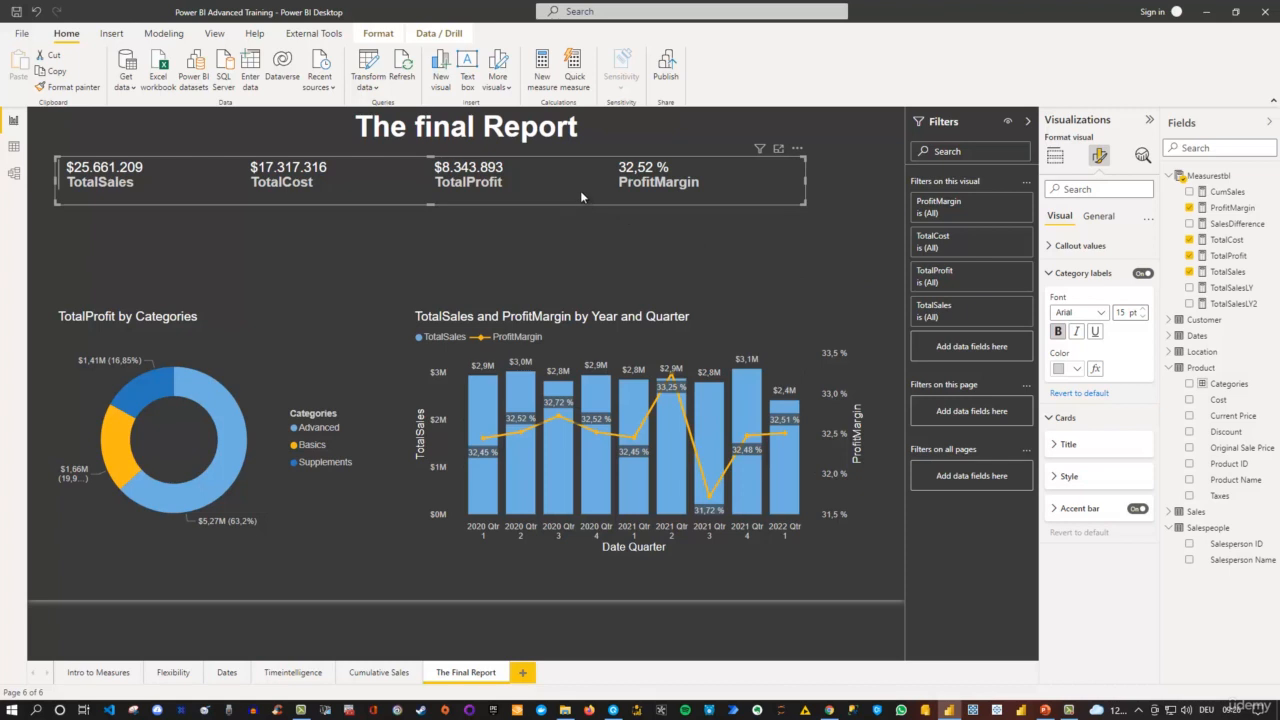
{"action": "left_click", "coordinate": [1064, 480]}
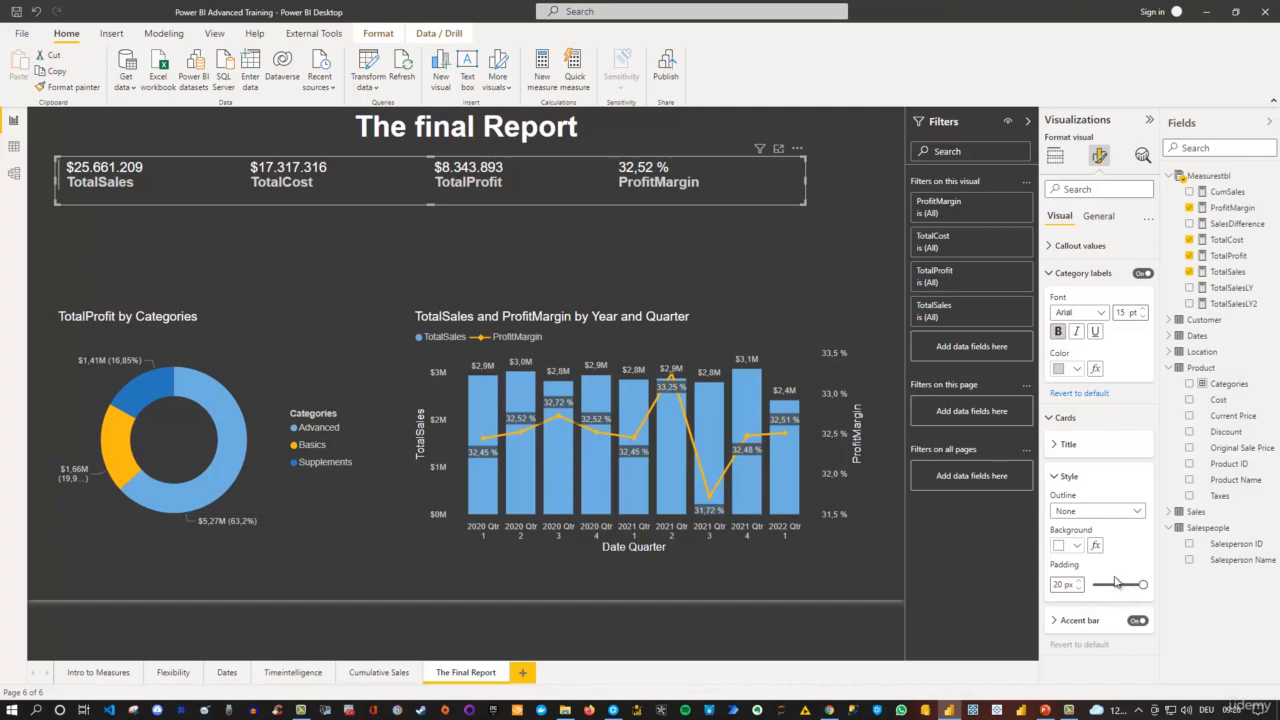
{"action": "left_click", "coordinate": [1053, 621]}
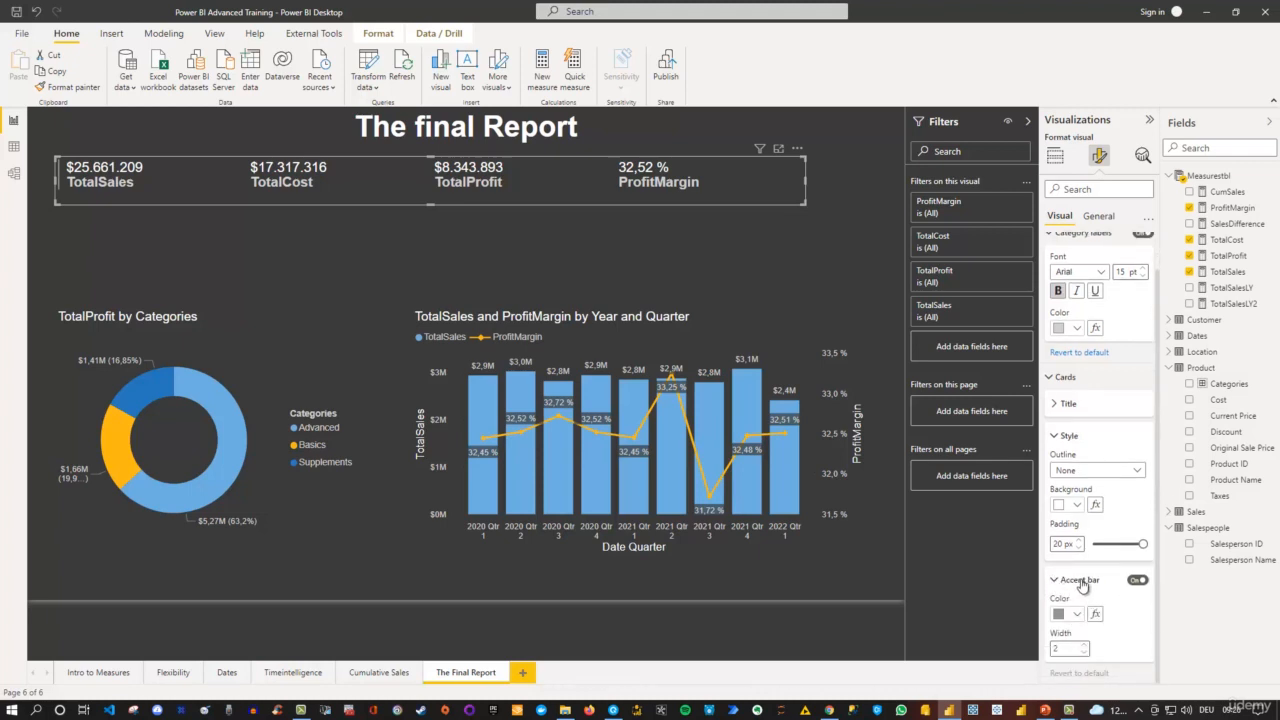
{"action": "left_click", "coordinate": [705, 284]}
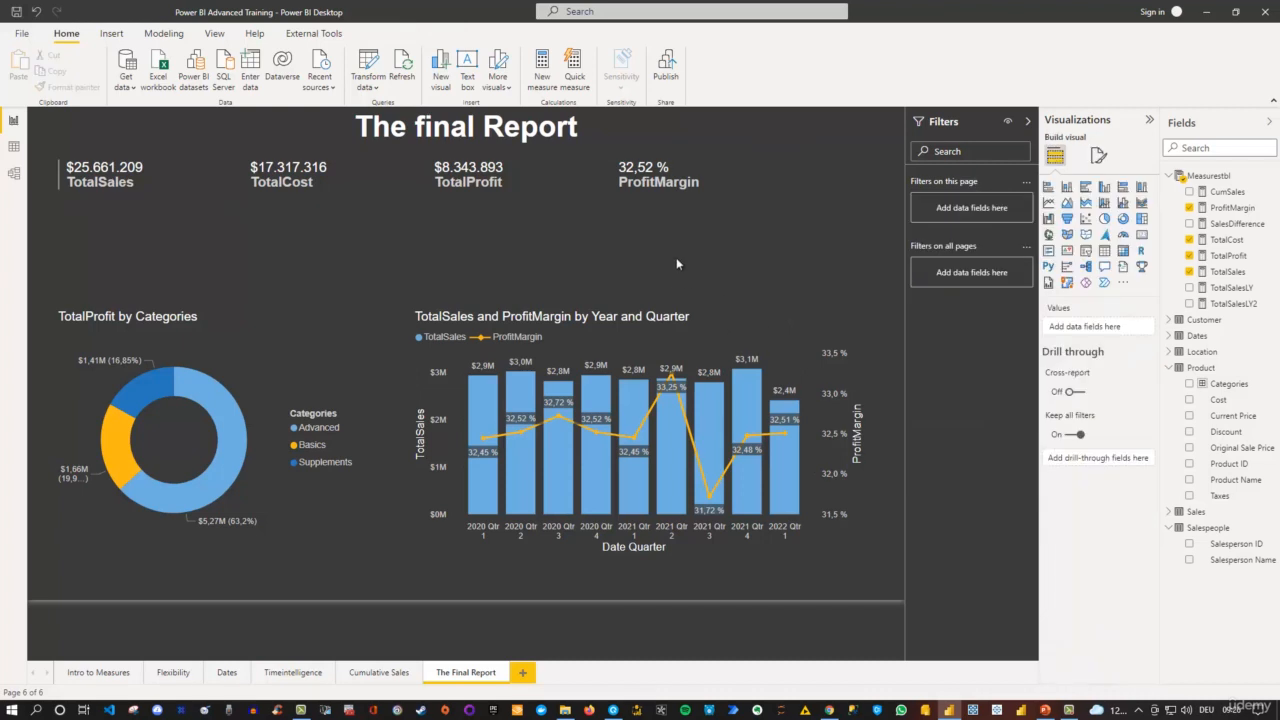
Center the multi-row card horizontally on the page with Align center.
{"action": "left_click", "coordinate": [548, 175]}
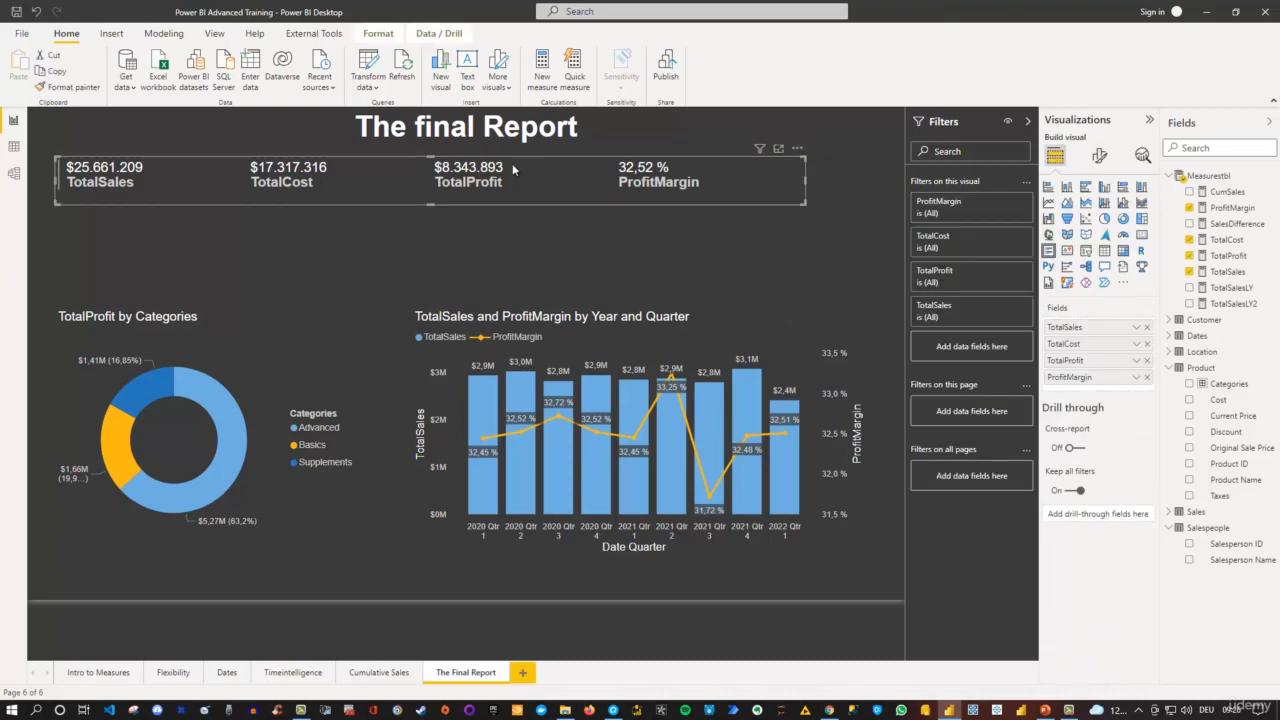
{"action": "left_click", "coordinate": [379, 35]}
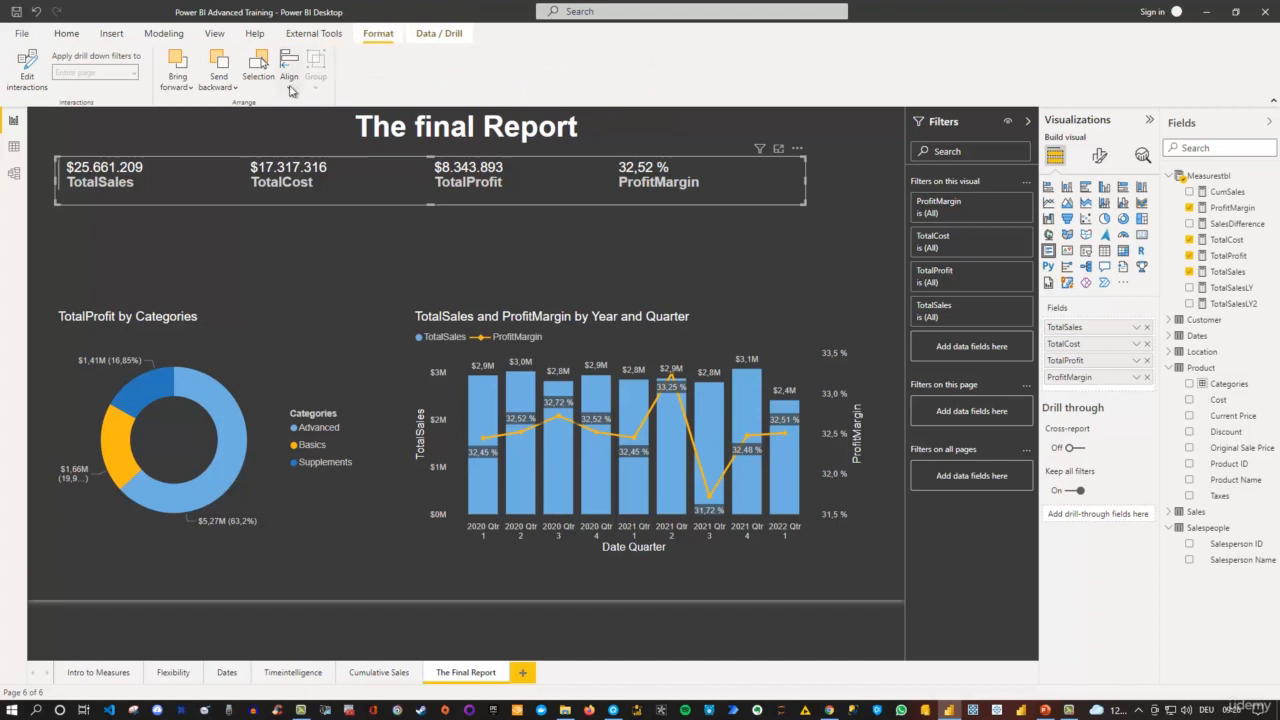
{"action": "left_click", "coordinate": [290, 88]}
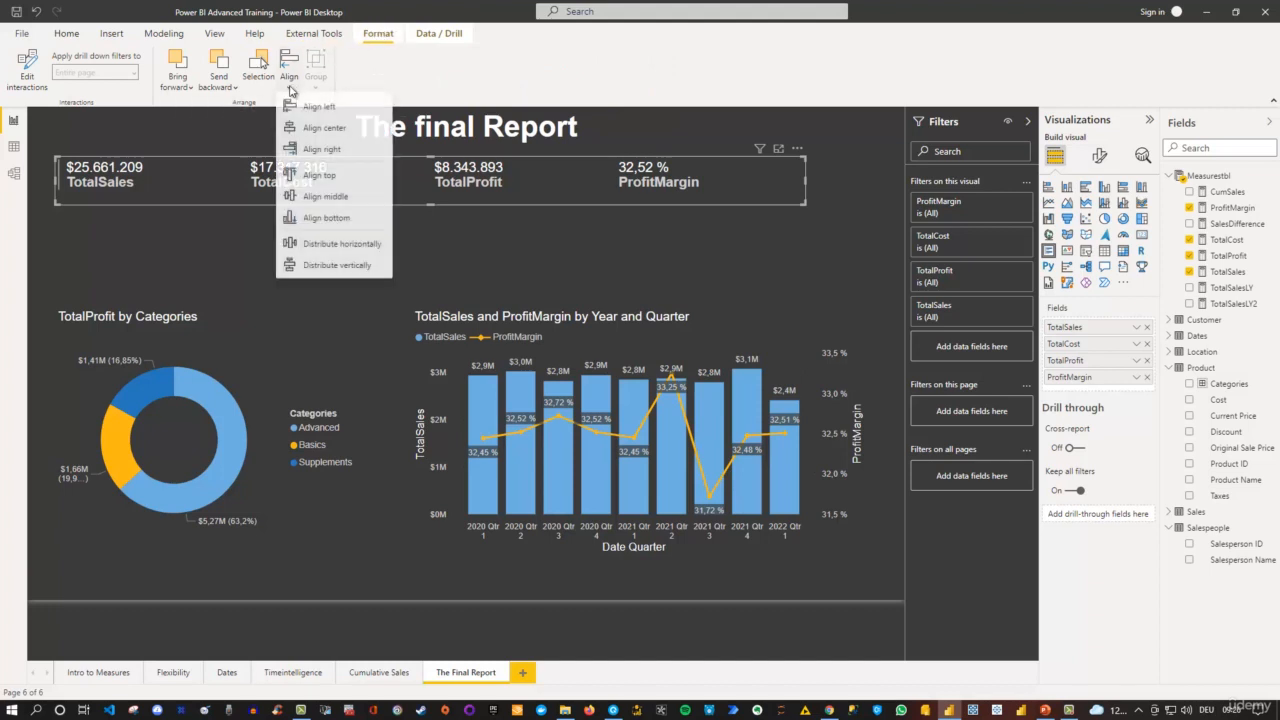
{"action": "left_click", "coordinate": [336, 130]}
{"action": "left_click", "coordinate": [463, 230]}
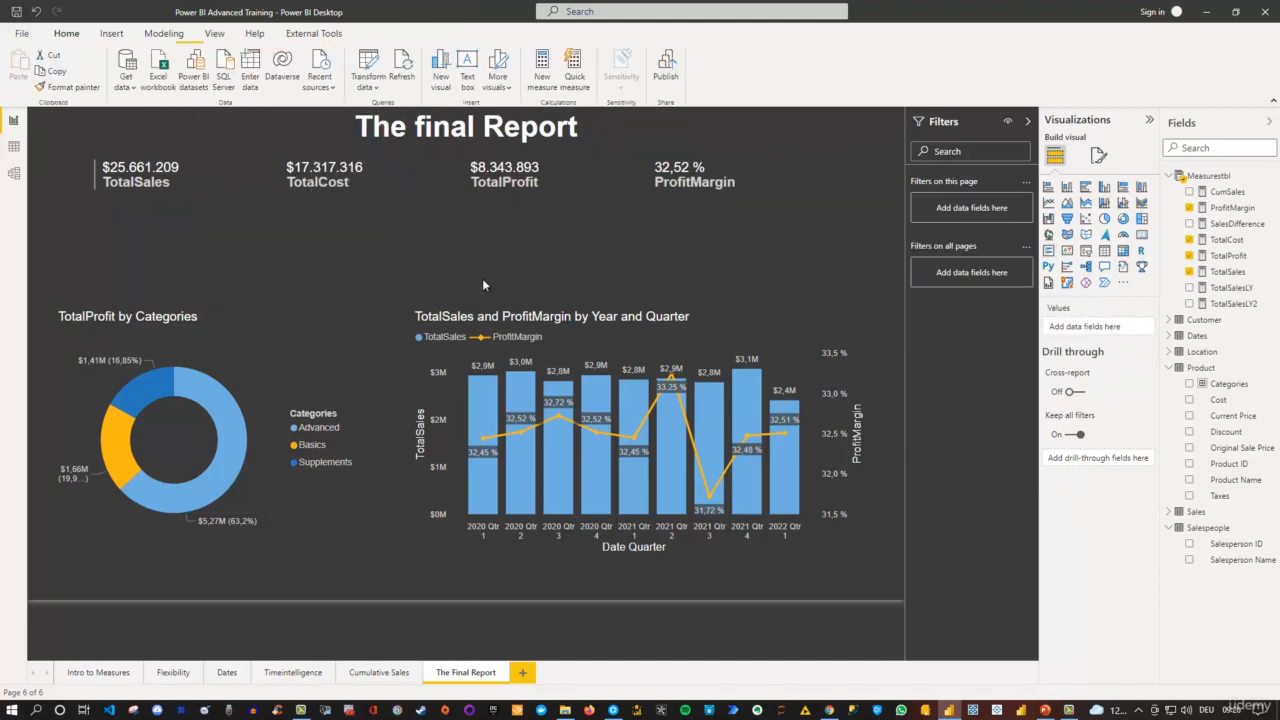
Extend the combo chart and the TotalProfit donut upward to the same height and widen the donut slightly toward the combo chart.
{"action": "left_click", "coordinate": [647, 315]}
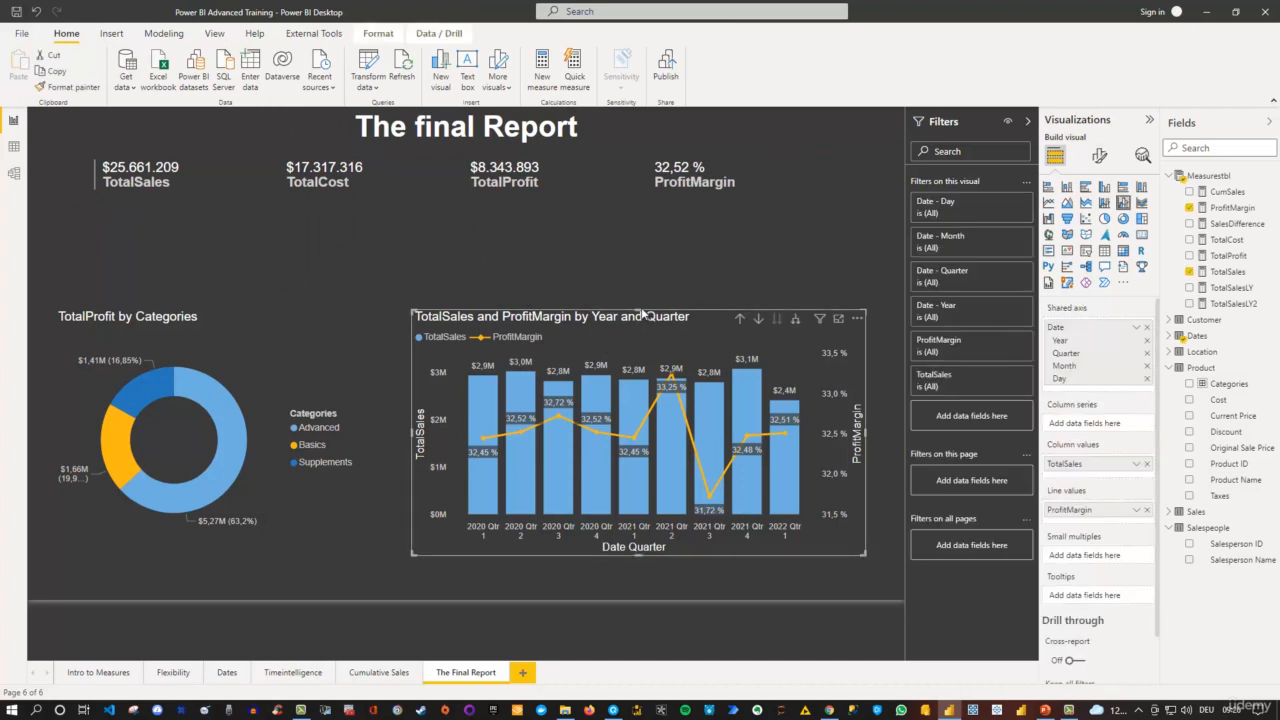
{"action": "left_click_drag", "start_coordinate": [641, 311], "coordinate": [641, 262]}
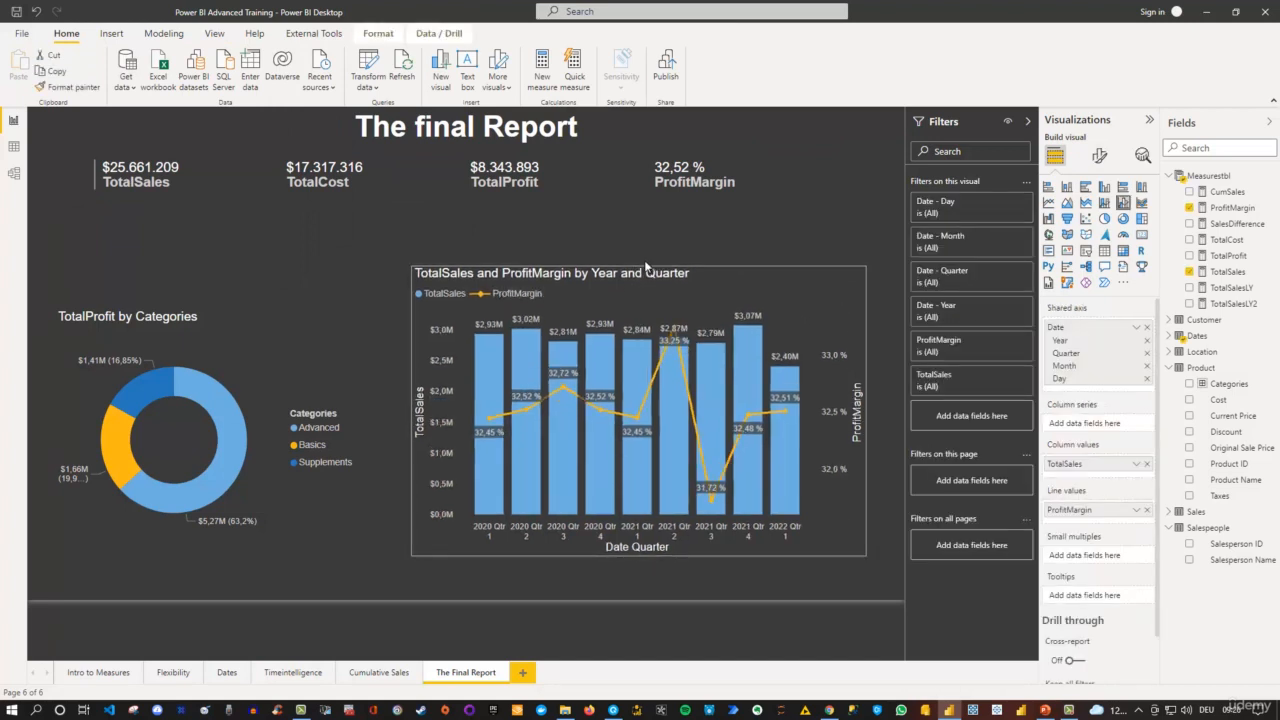
{"action": "left_click", "coordinate": [283, 328]}
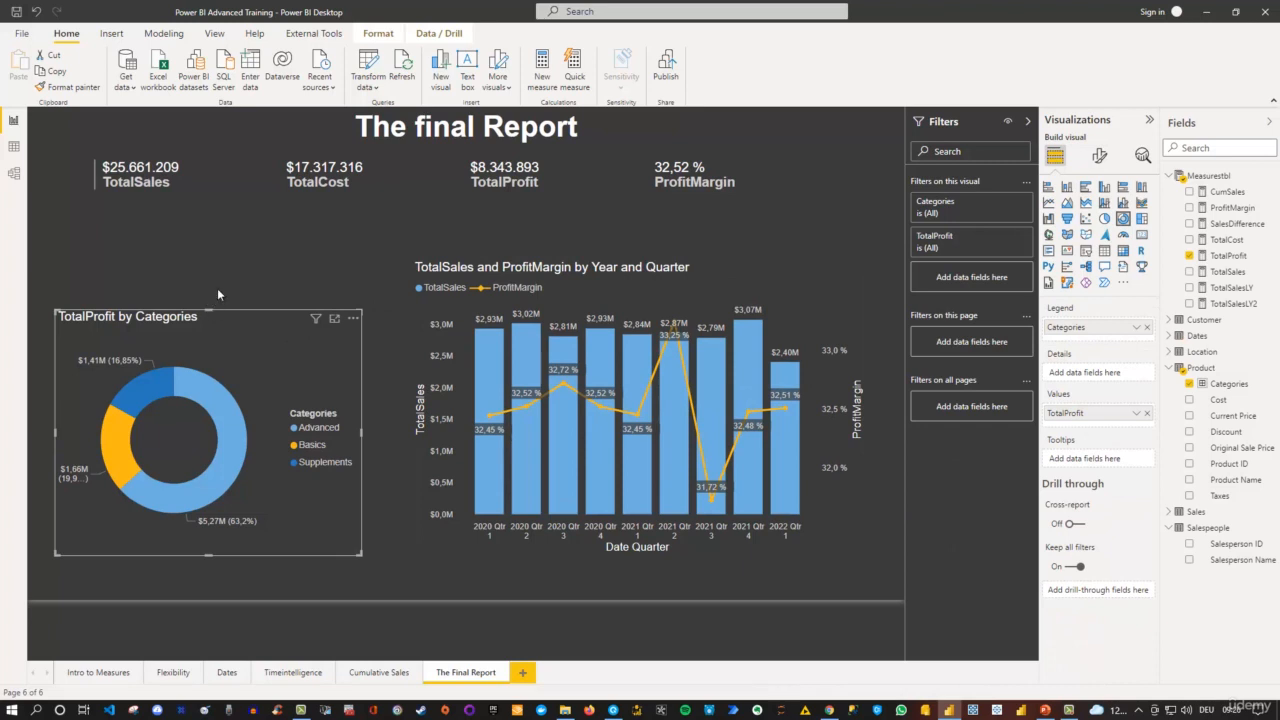
{"action": "left_click_drag", "start_coordinate": [216, 309], "coordinate": [235, 260]}
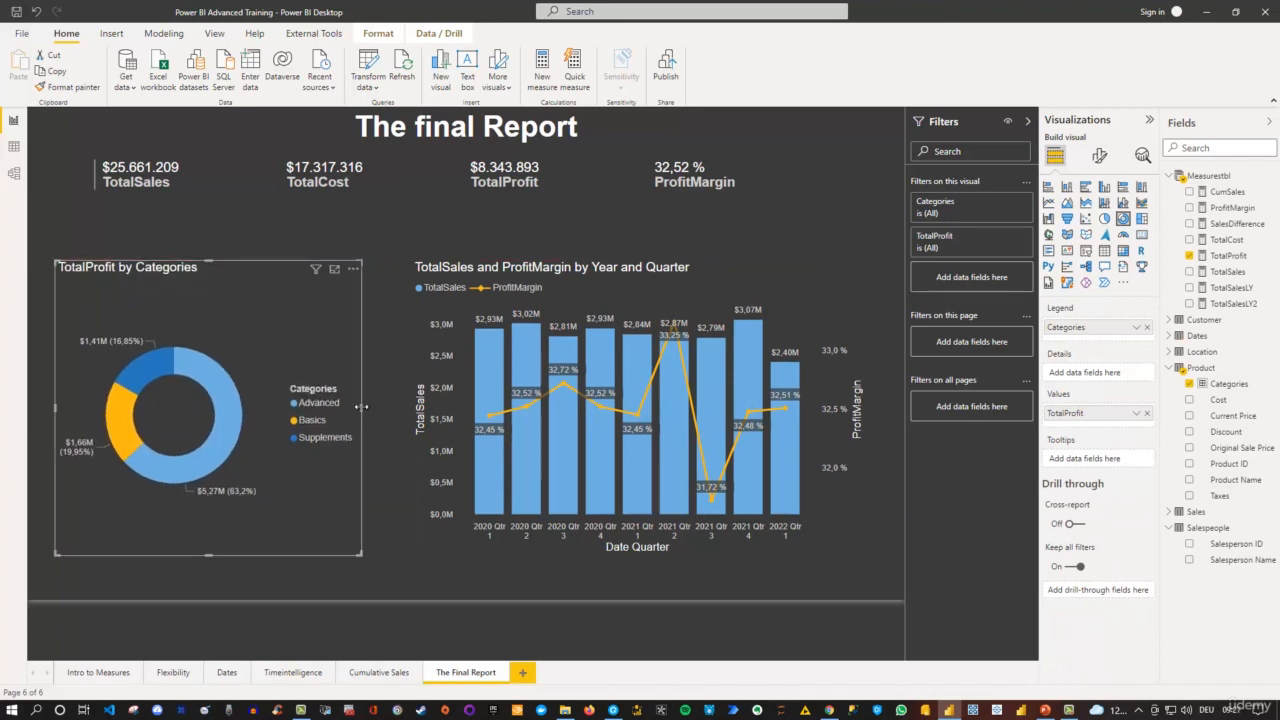
{"action": "left_click_drag", "start_coordinate": [362, 406], "coordinate": [388, 404]}
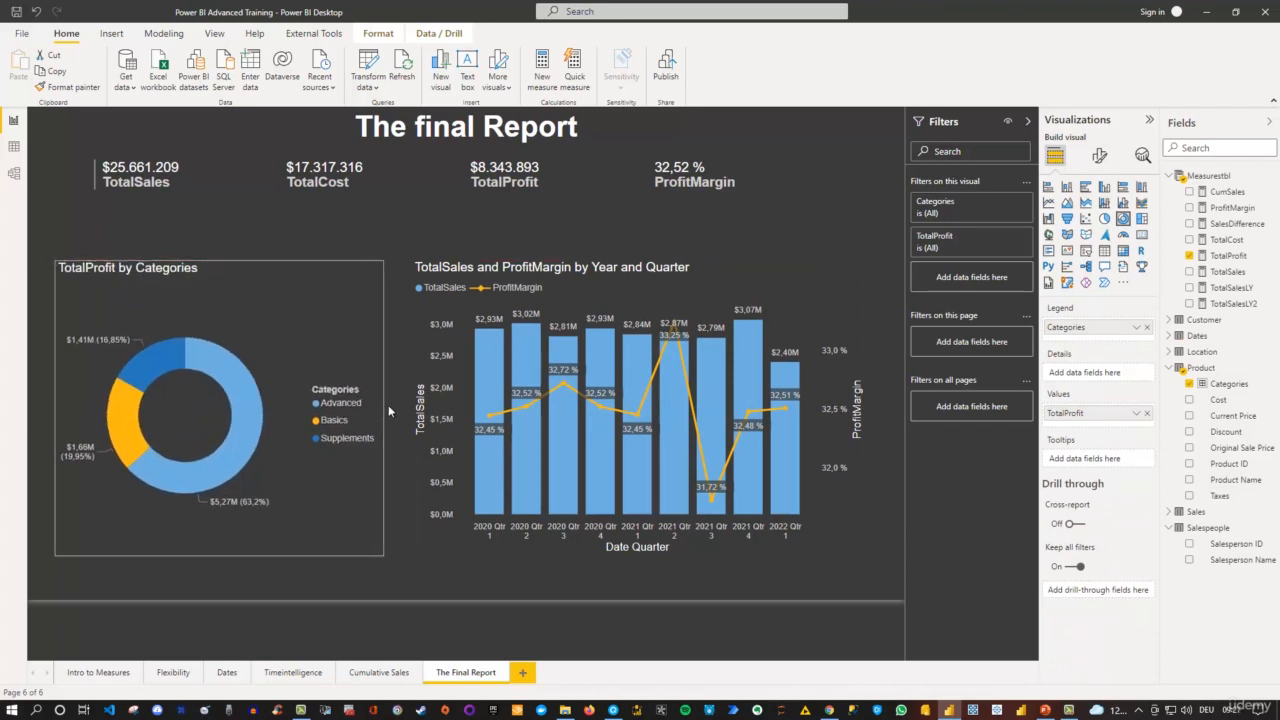
{"action": "left_click", "coordinate": [312, 229]}
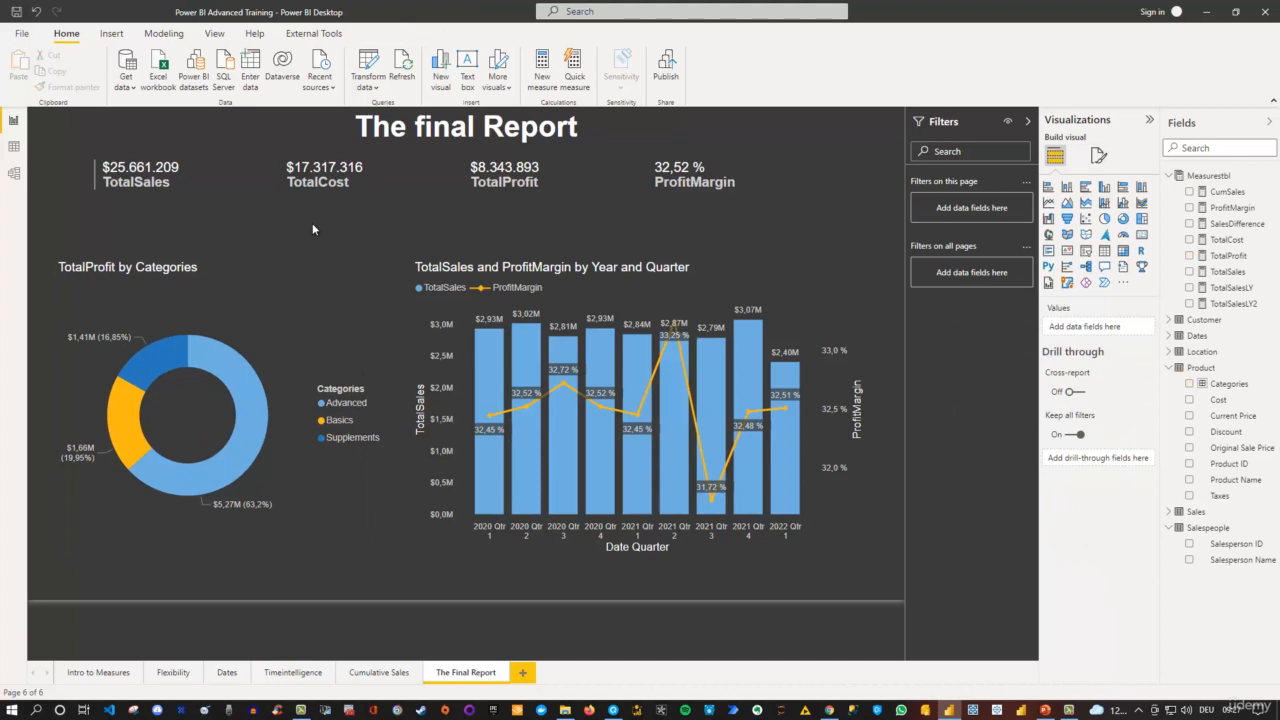